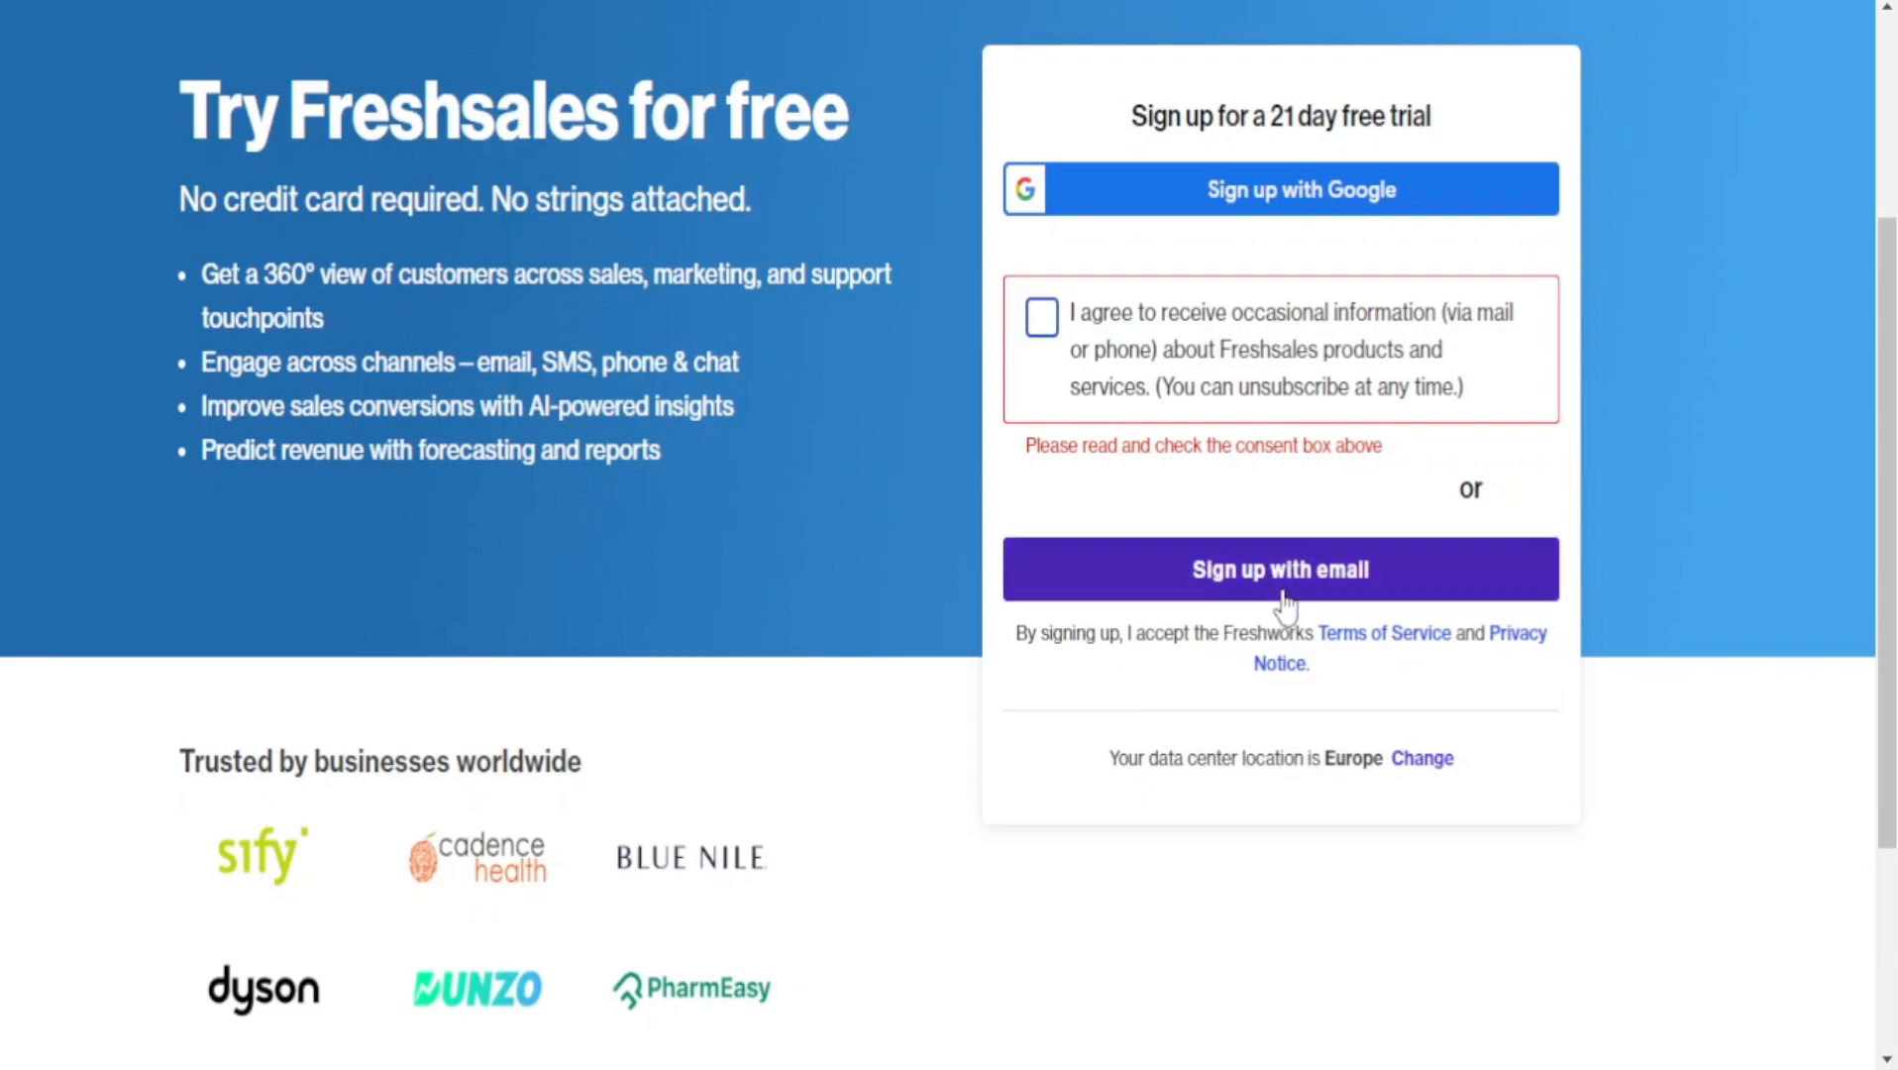
Enter the first and last name in the free-trial sign-up form.
scroll(1288, 694, "down", 1)
scroll(1288, 664, "up", 5)
left_click(1173, 530)
type("Ned")
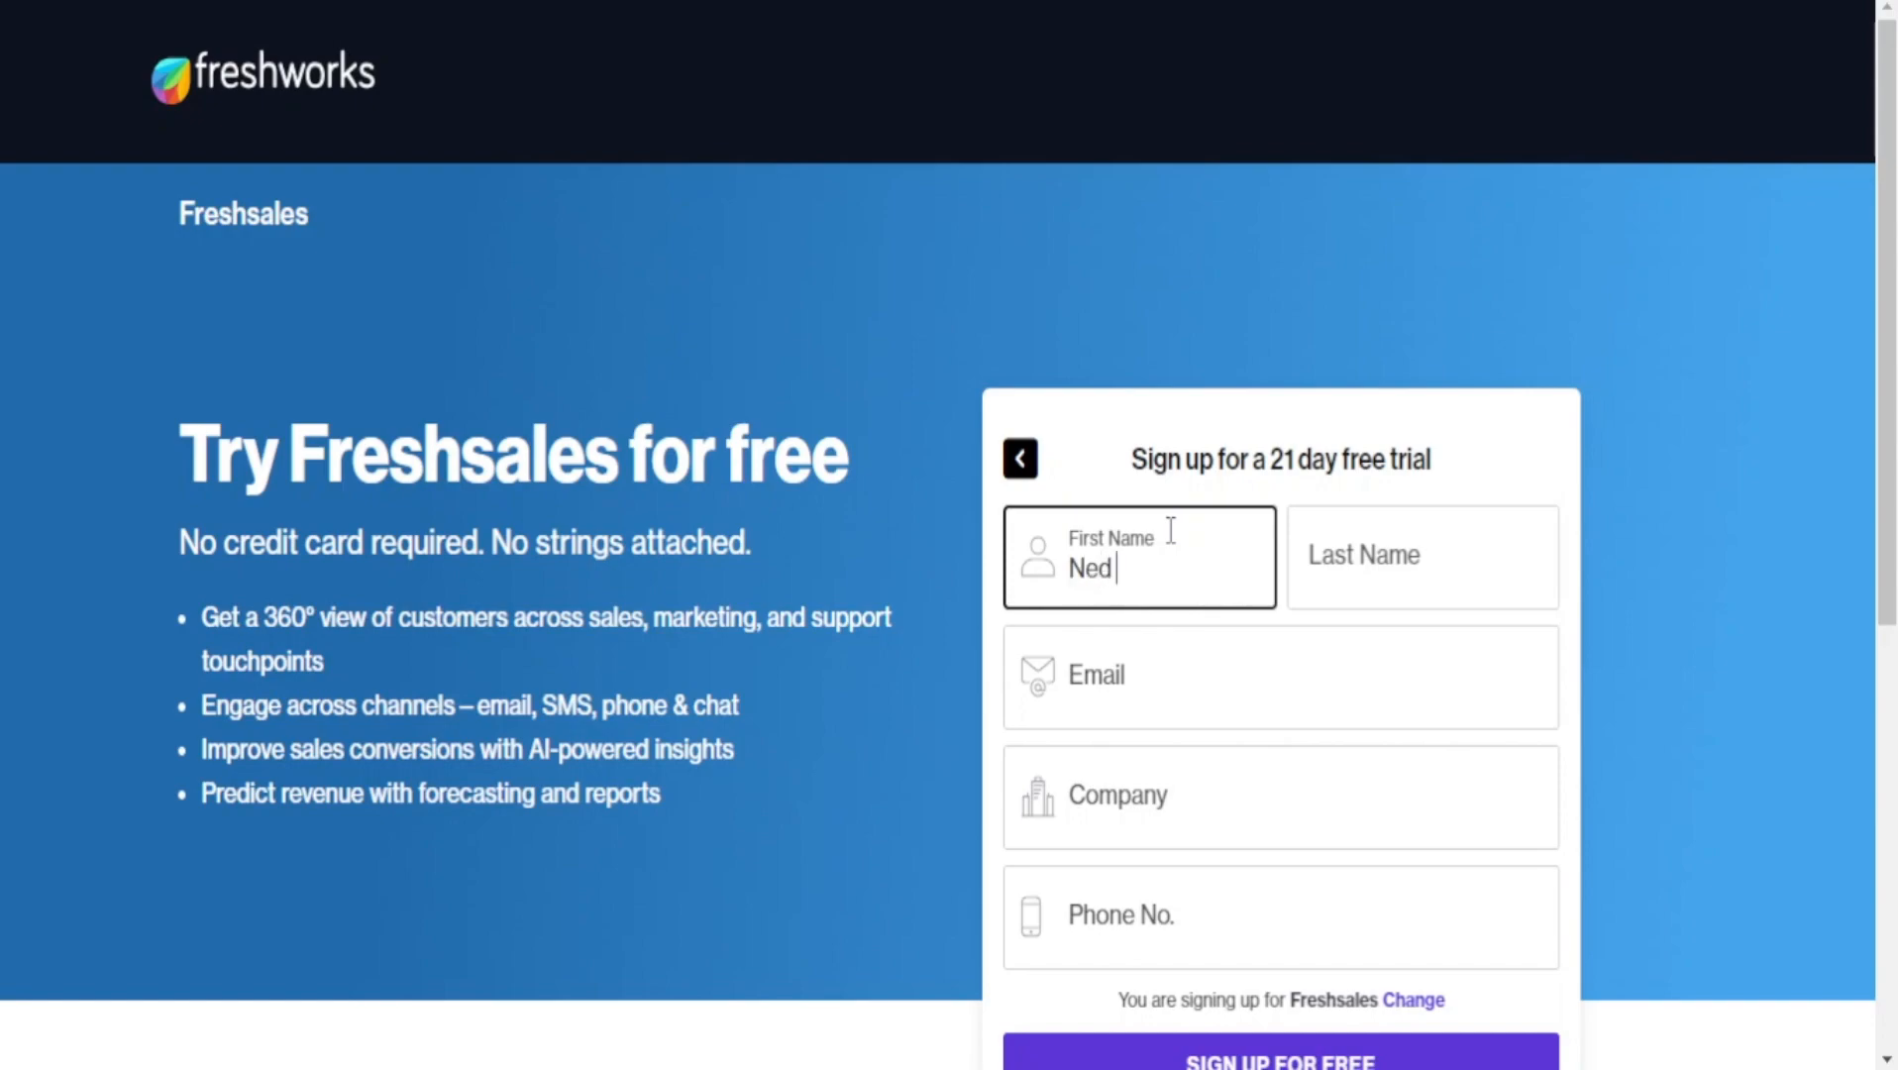
left_click(1328, 557)
type("Tech")
Fill in the saved e-mail address, the company name and the phone number.
left_click(1292, 714)
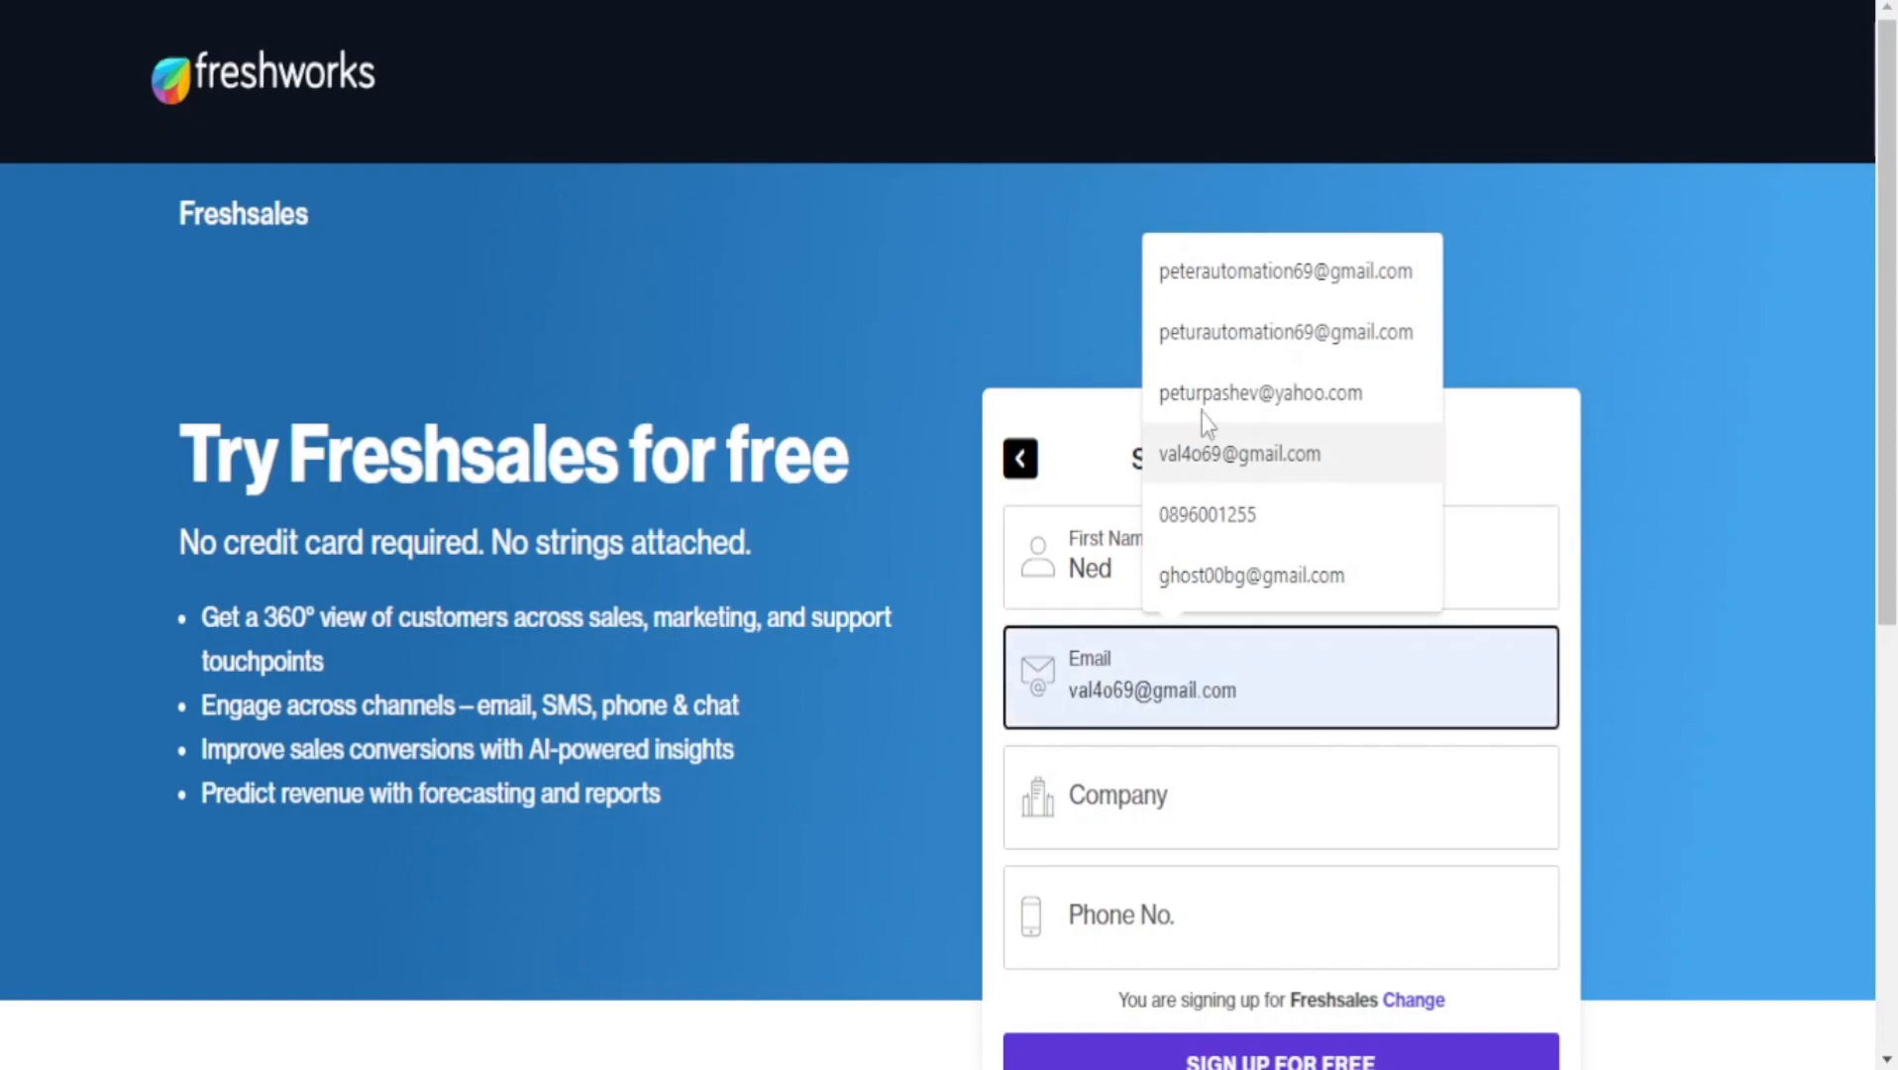
left_click(1247, 293)
left_click(1262, 820)
type("Ned TEch")
key("BackSpace")
key("BackSpace")
type("e")
key("BackSpace")
key("BackSpace")
type("ech")
left_click(1217, 923)
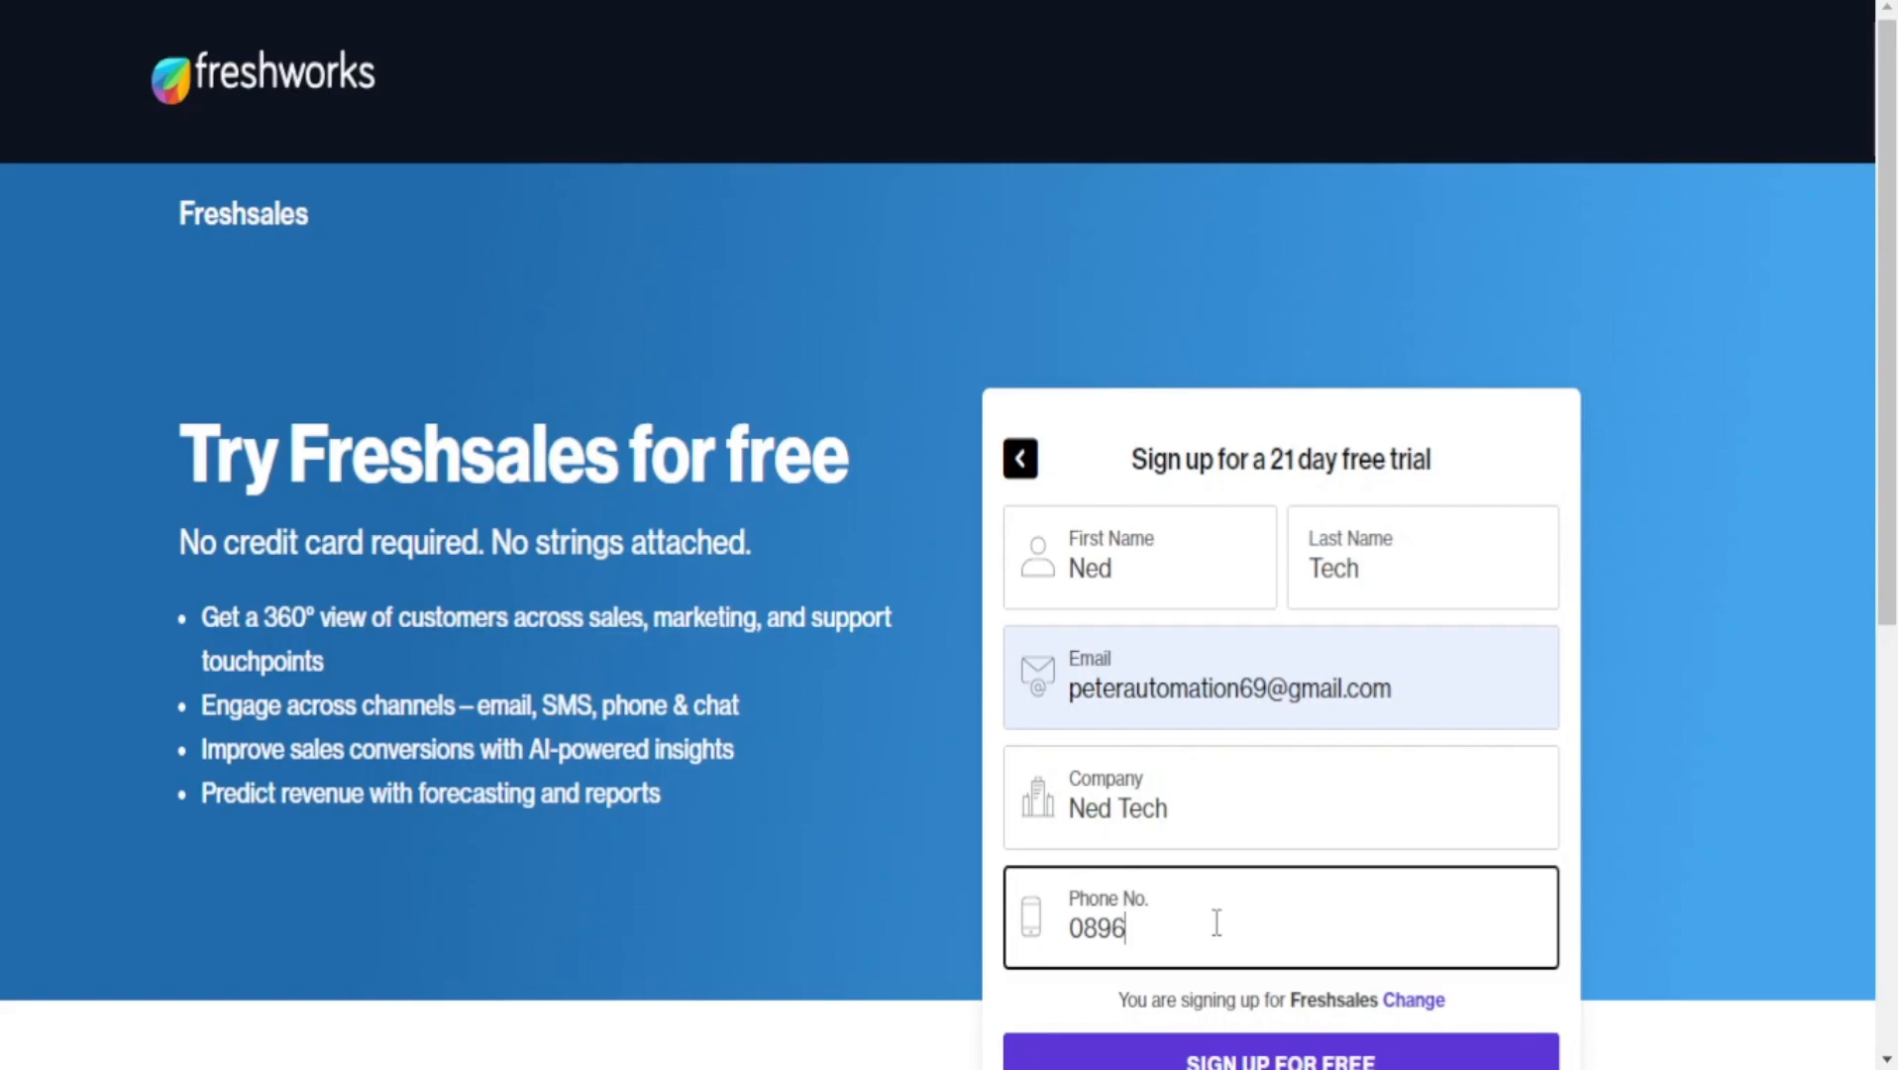
key("Return")
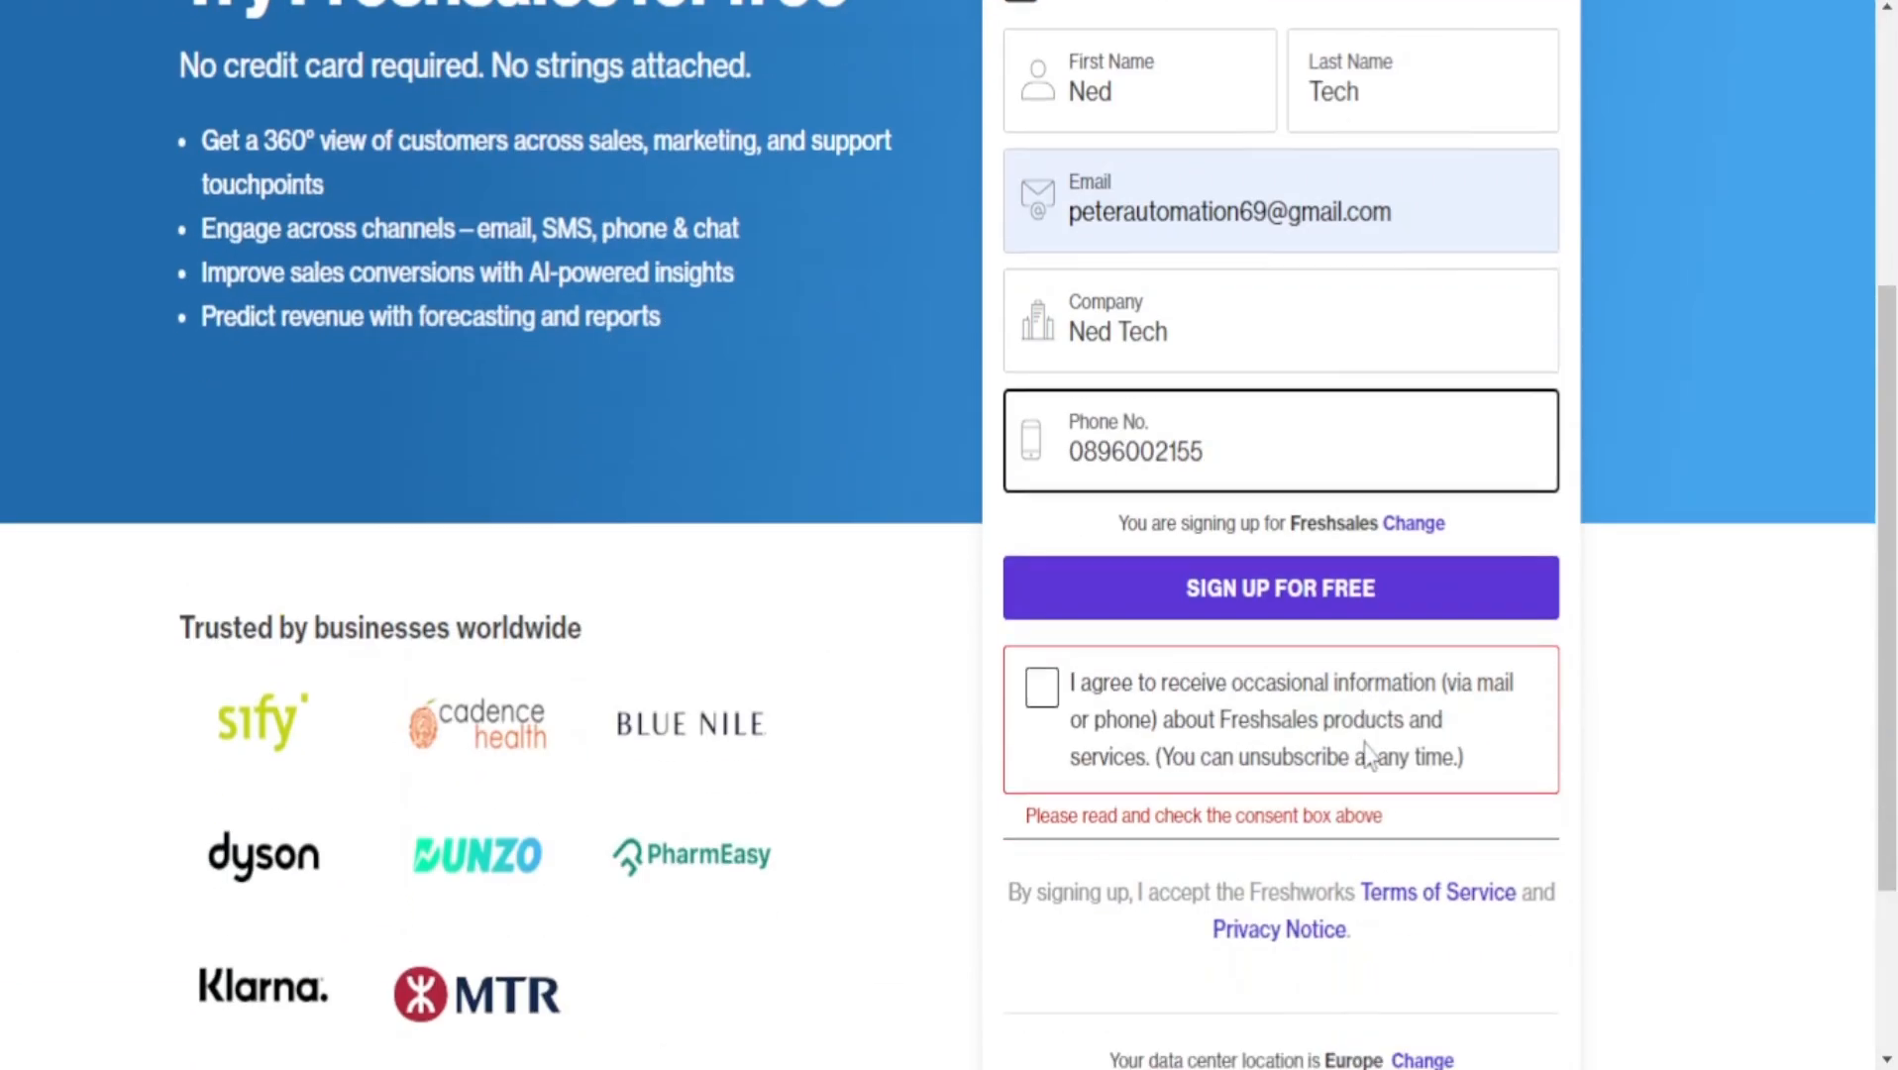
Tick the product-information consent box and submit the sign-up form.
left_click(1412, 555)
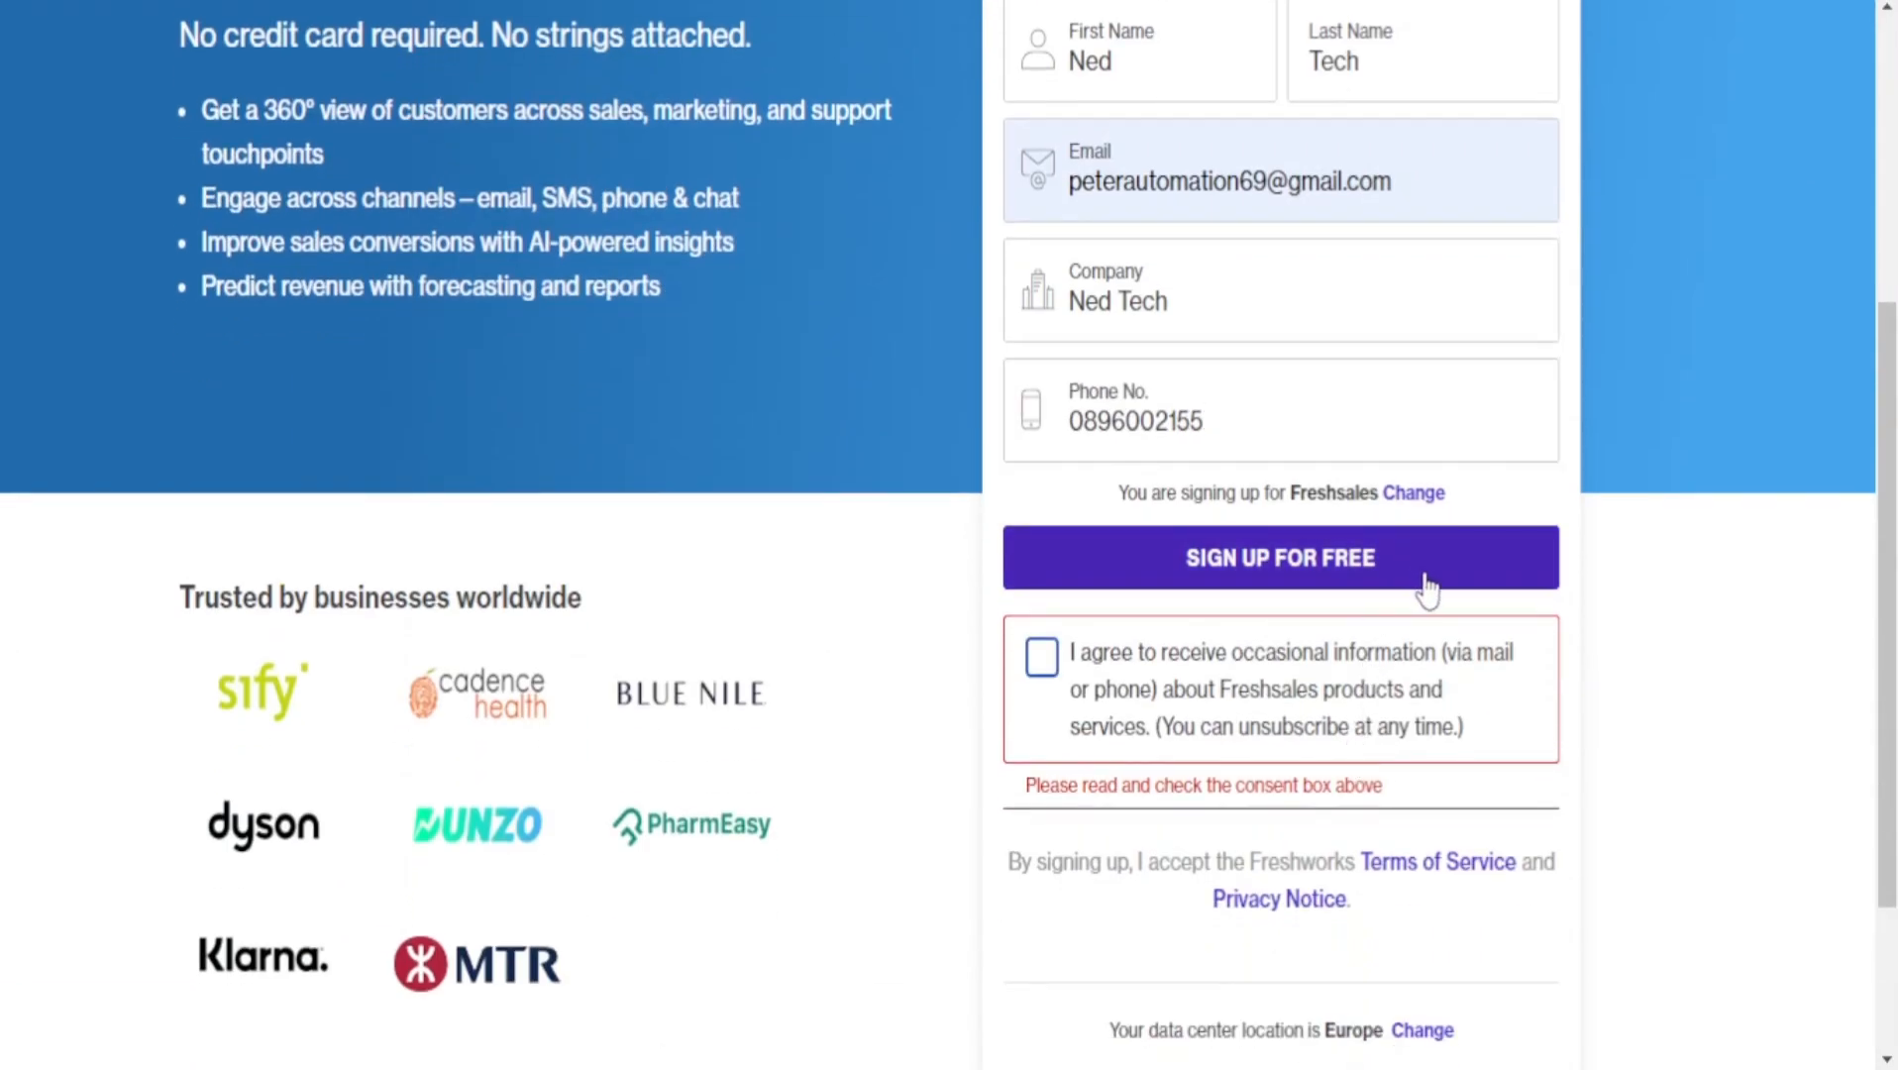
left_click(1427, 574)
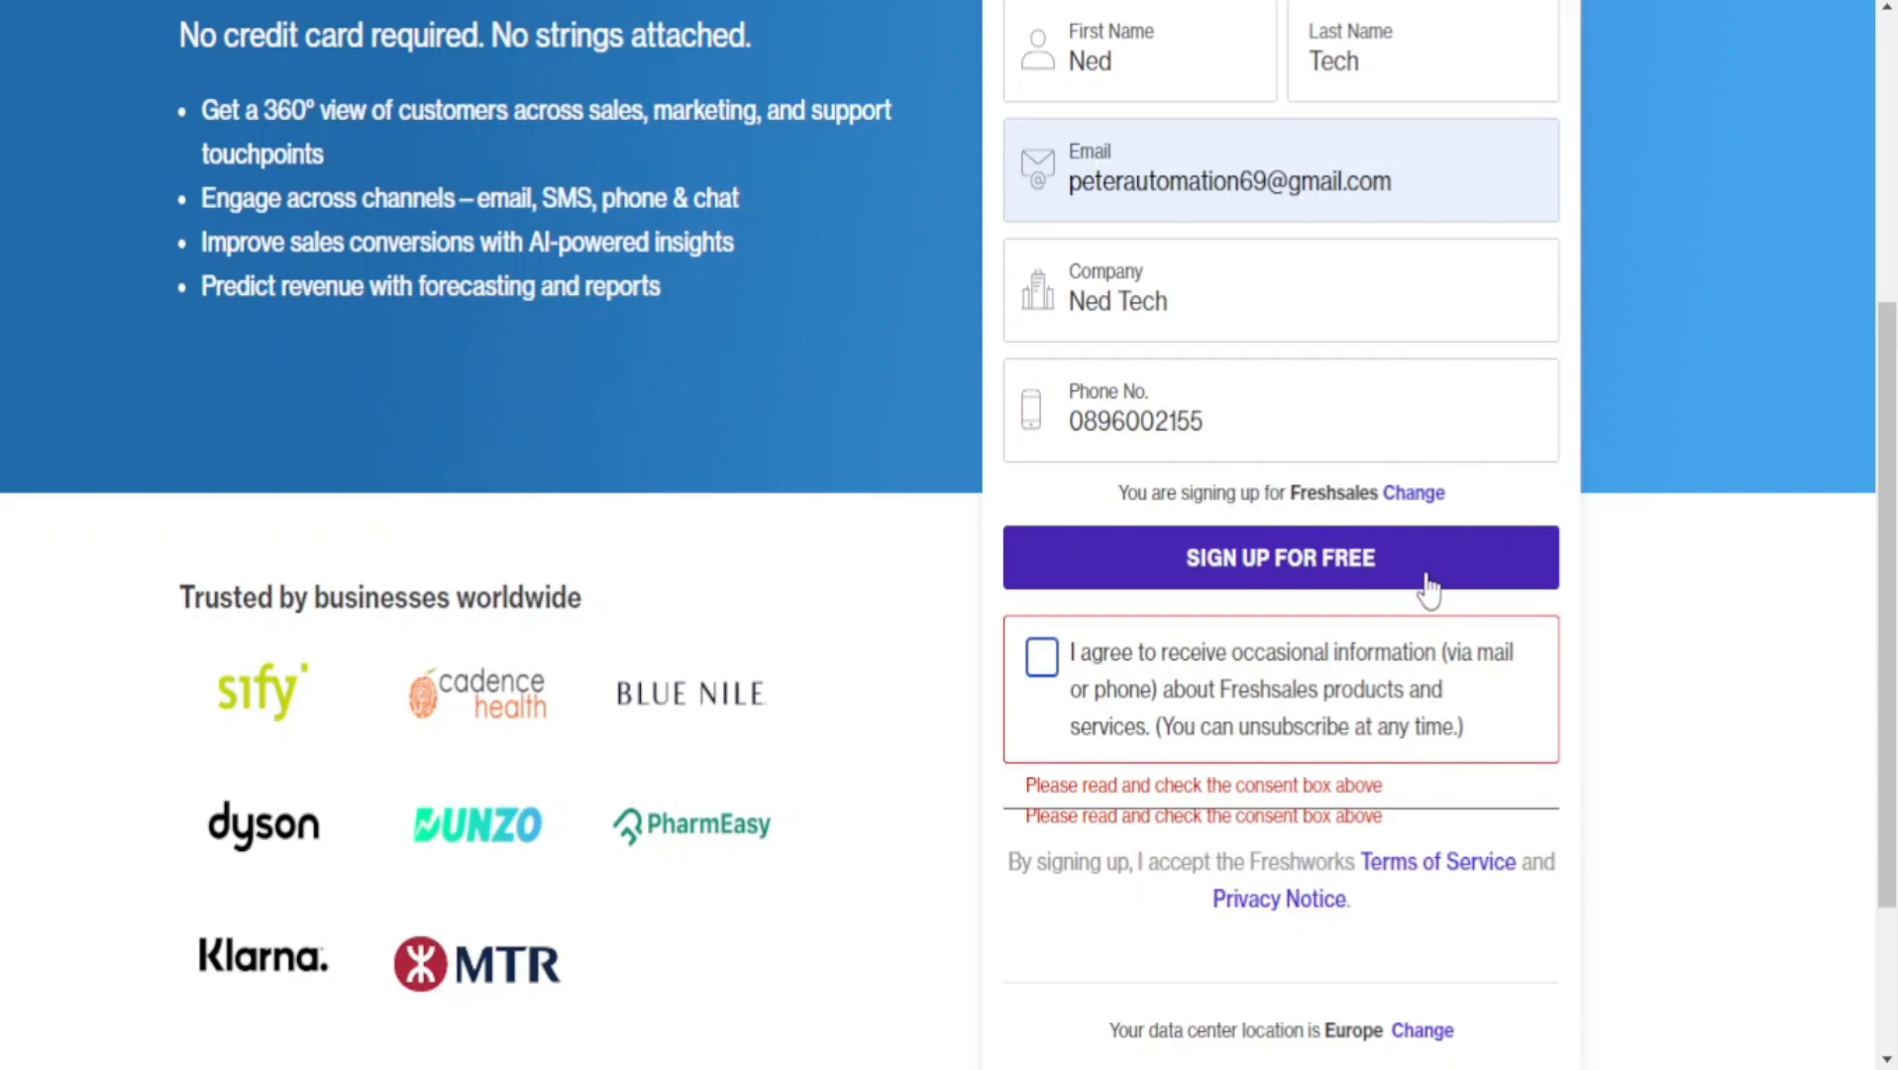
left_click(1046, 671)
left_click(1041, 634)
left_click(1049, 661)
left_click(1211, 573)
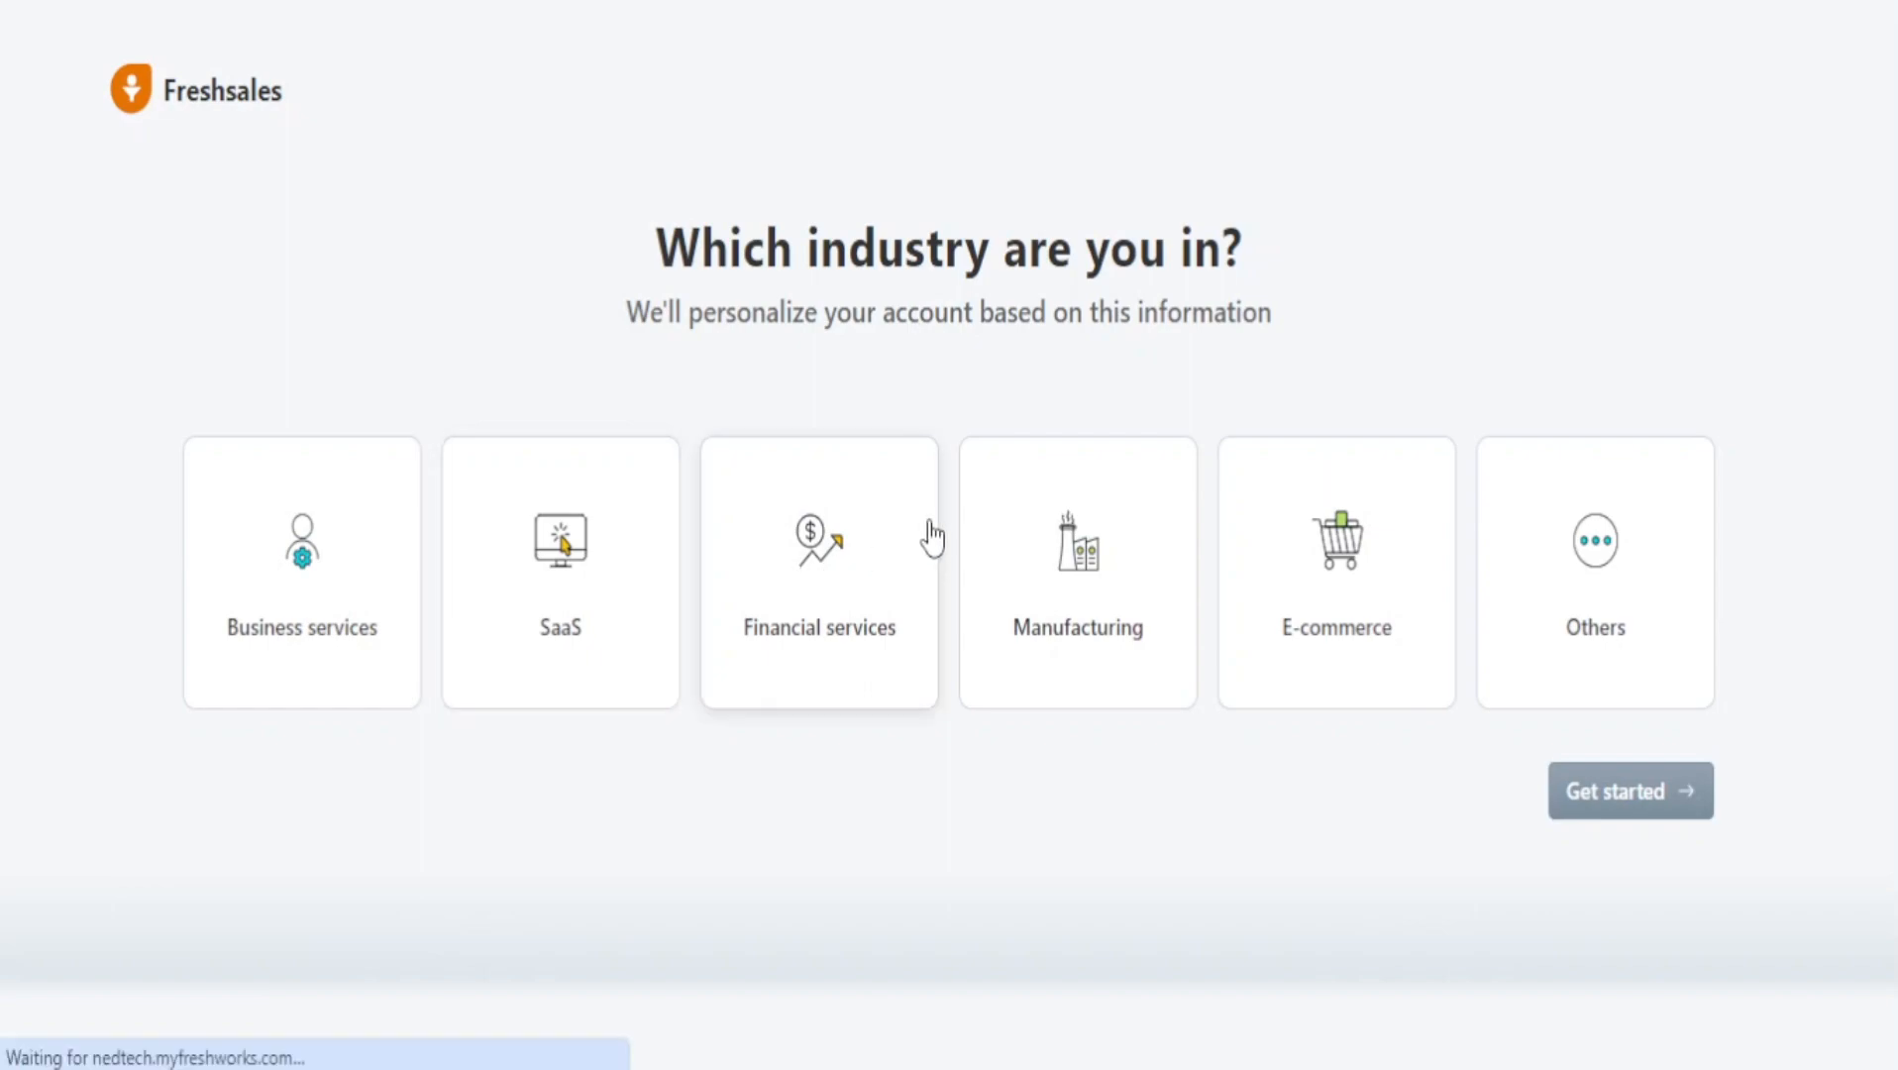
Choose E-commerce as the industry and WooCommerce as the platform, then get started.
left_click(1278, 558)
left_click(1663, 792)
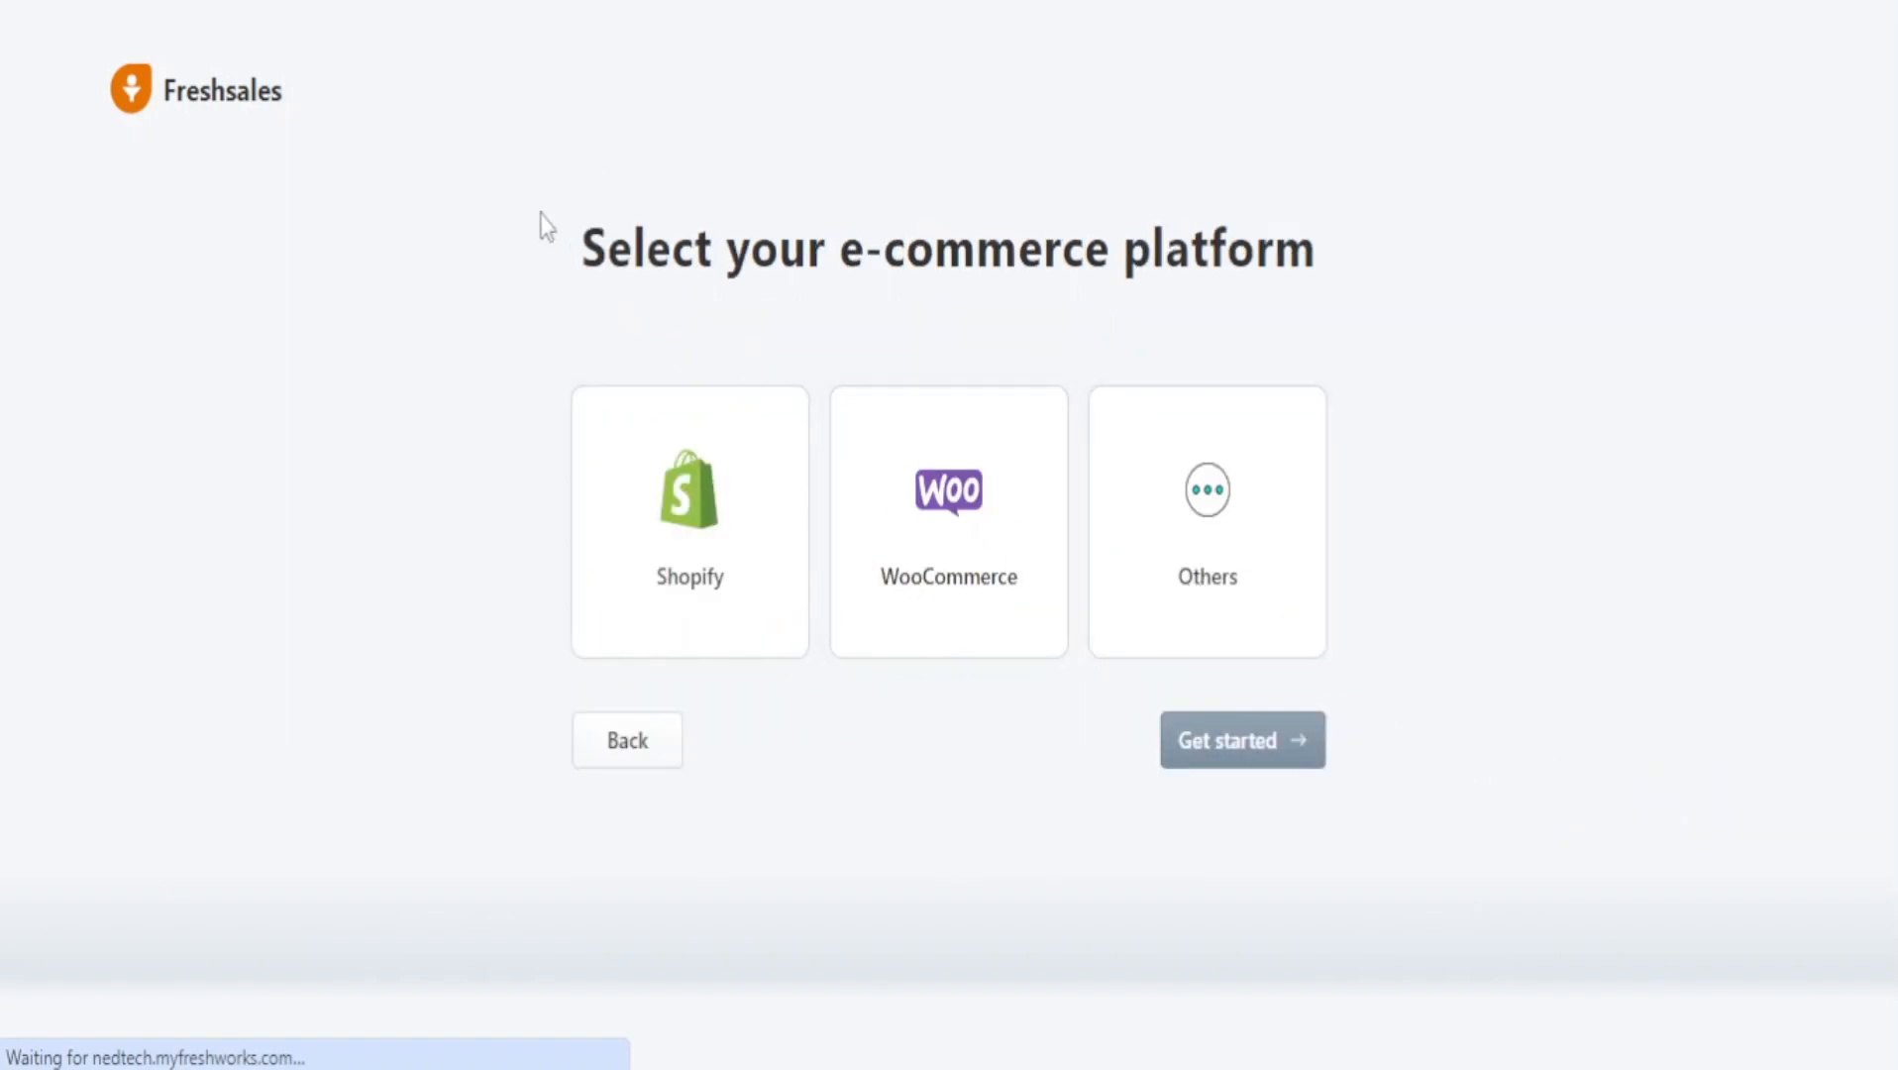
left_click_drag(541, 220, 1742, 279)
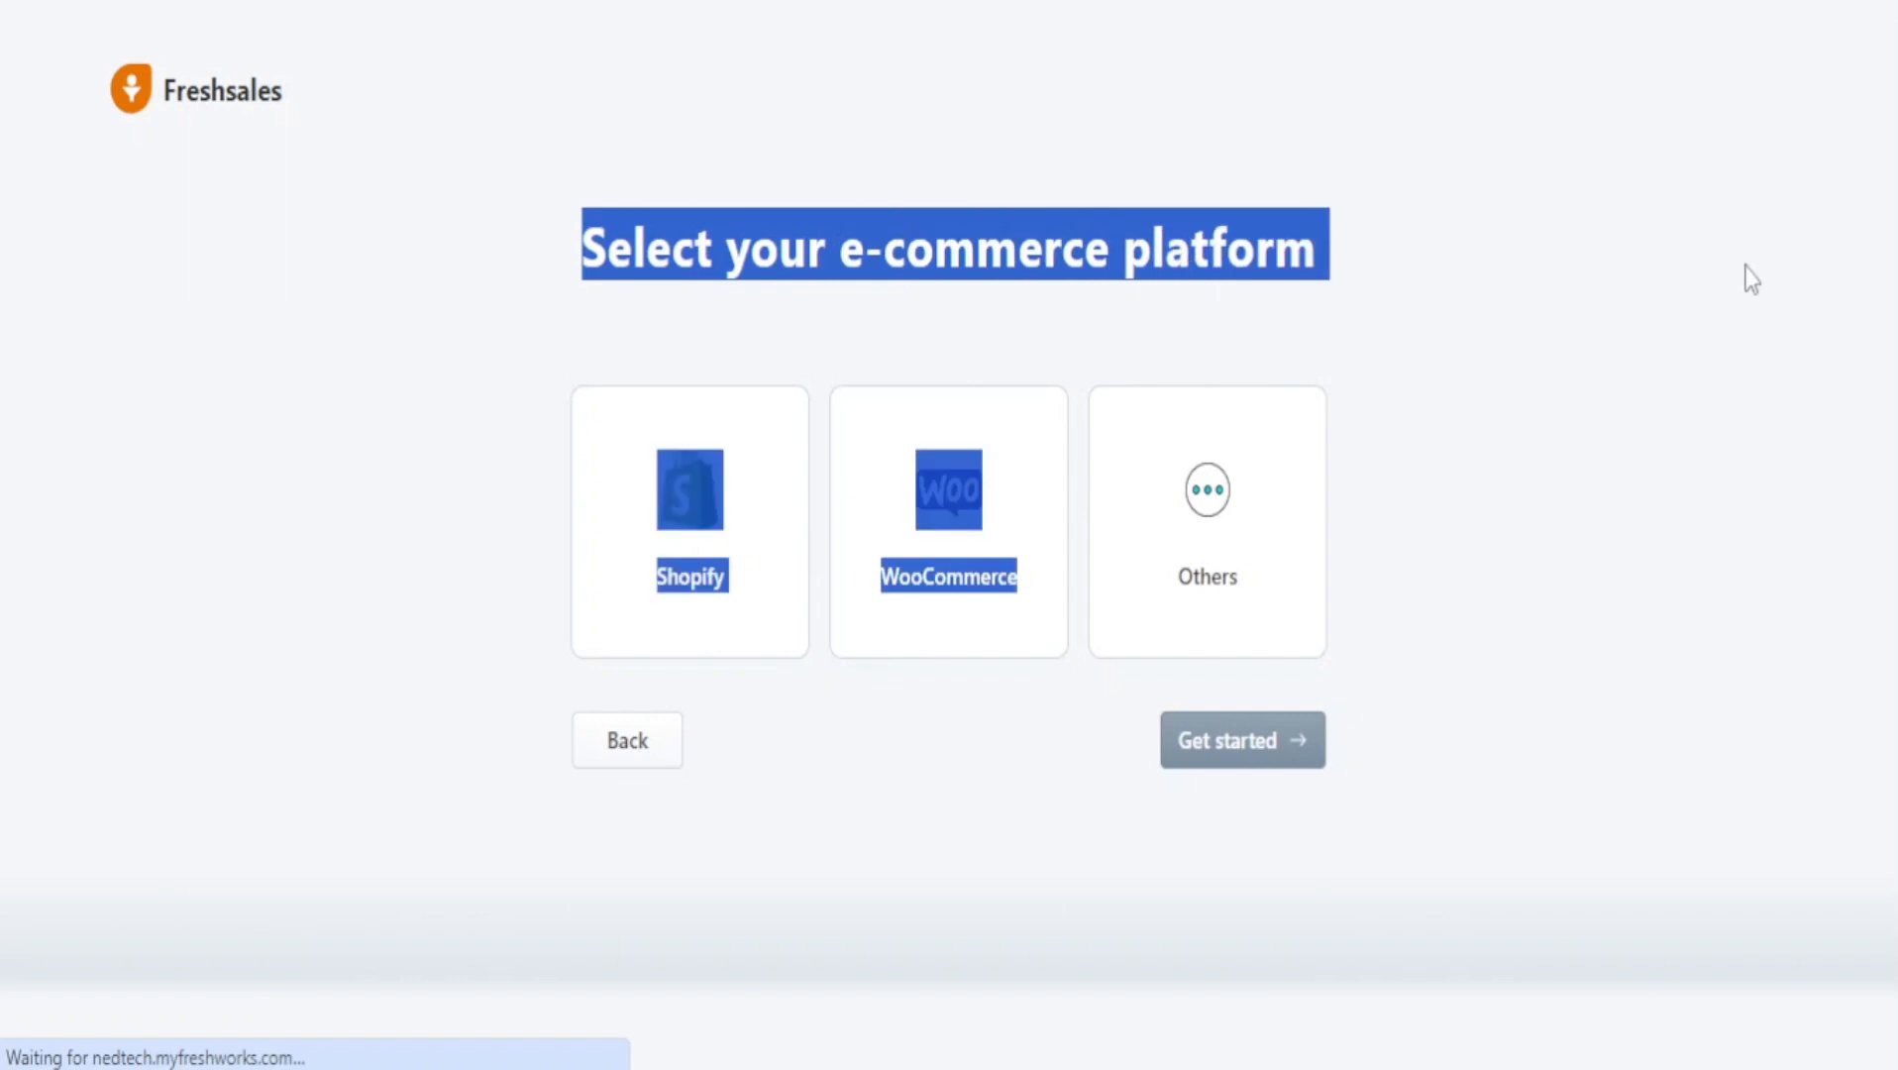
left_click(1208, 248)
left_click(924, 536)
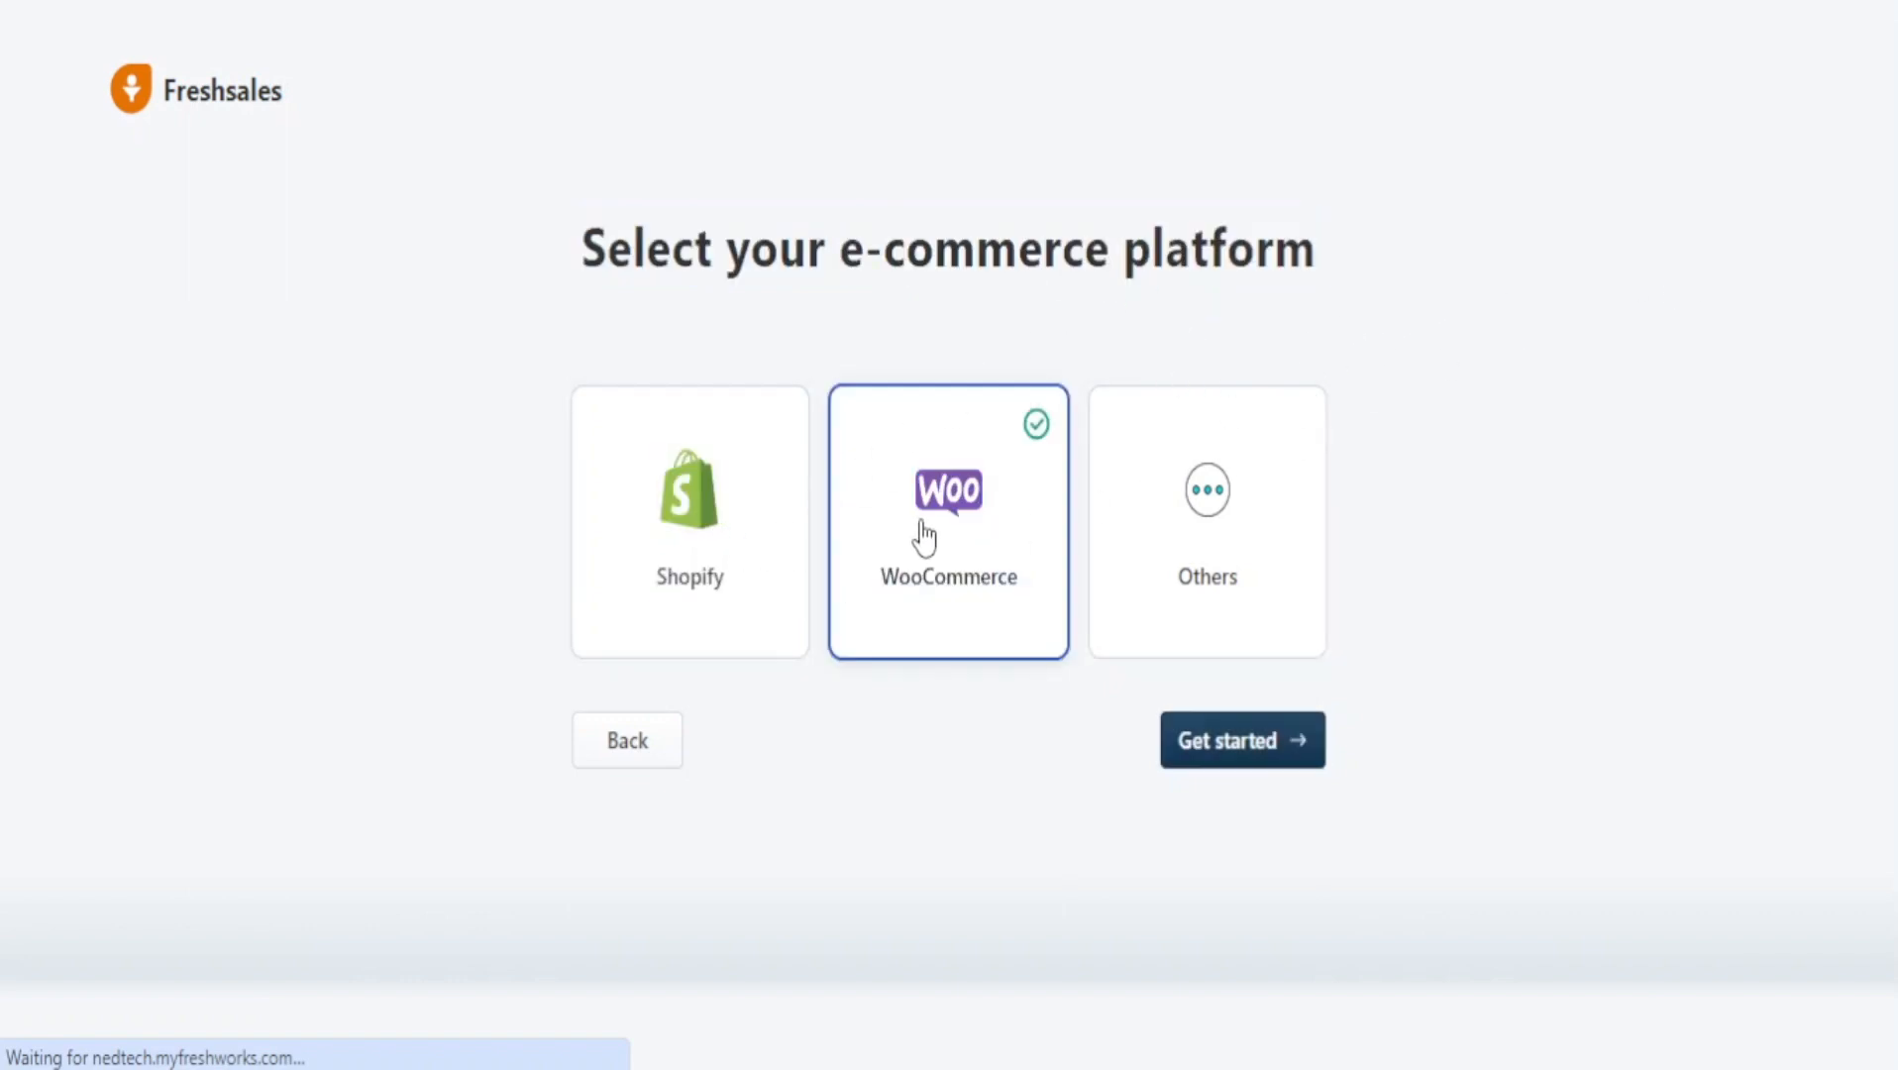
left_click(1259, 745)
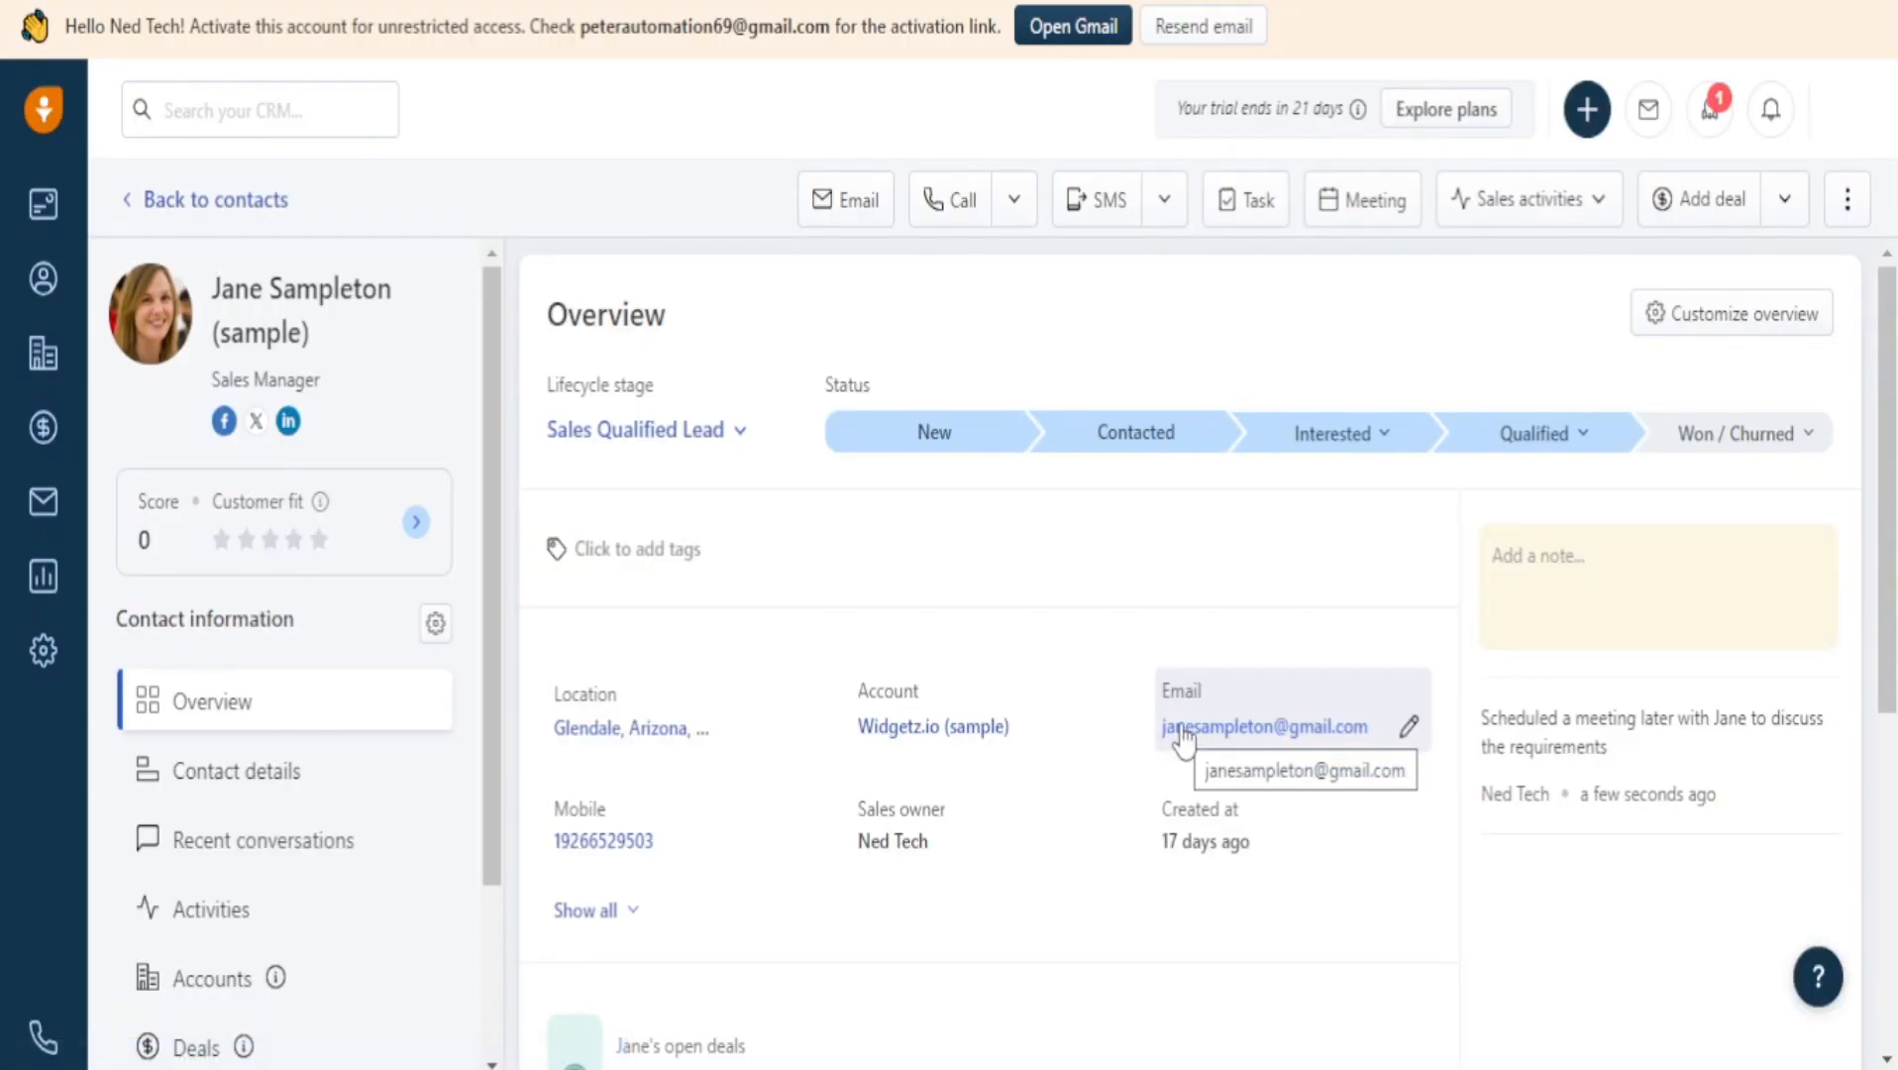
Open Dashboards, dismiss the sample report data and close the Sales Dashboard tab.
scroll(1208, 593, "down", 5)
scroll(1212, 542, "up", 5)
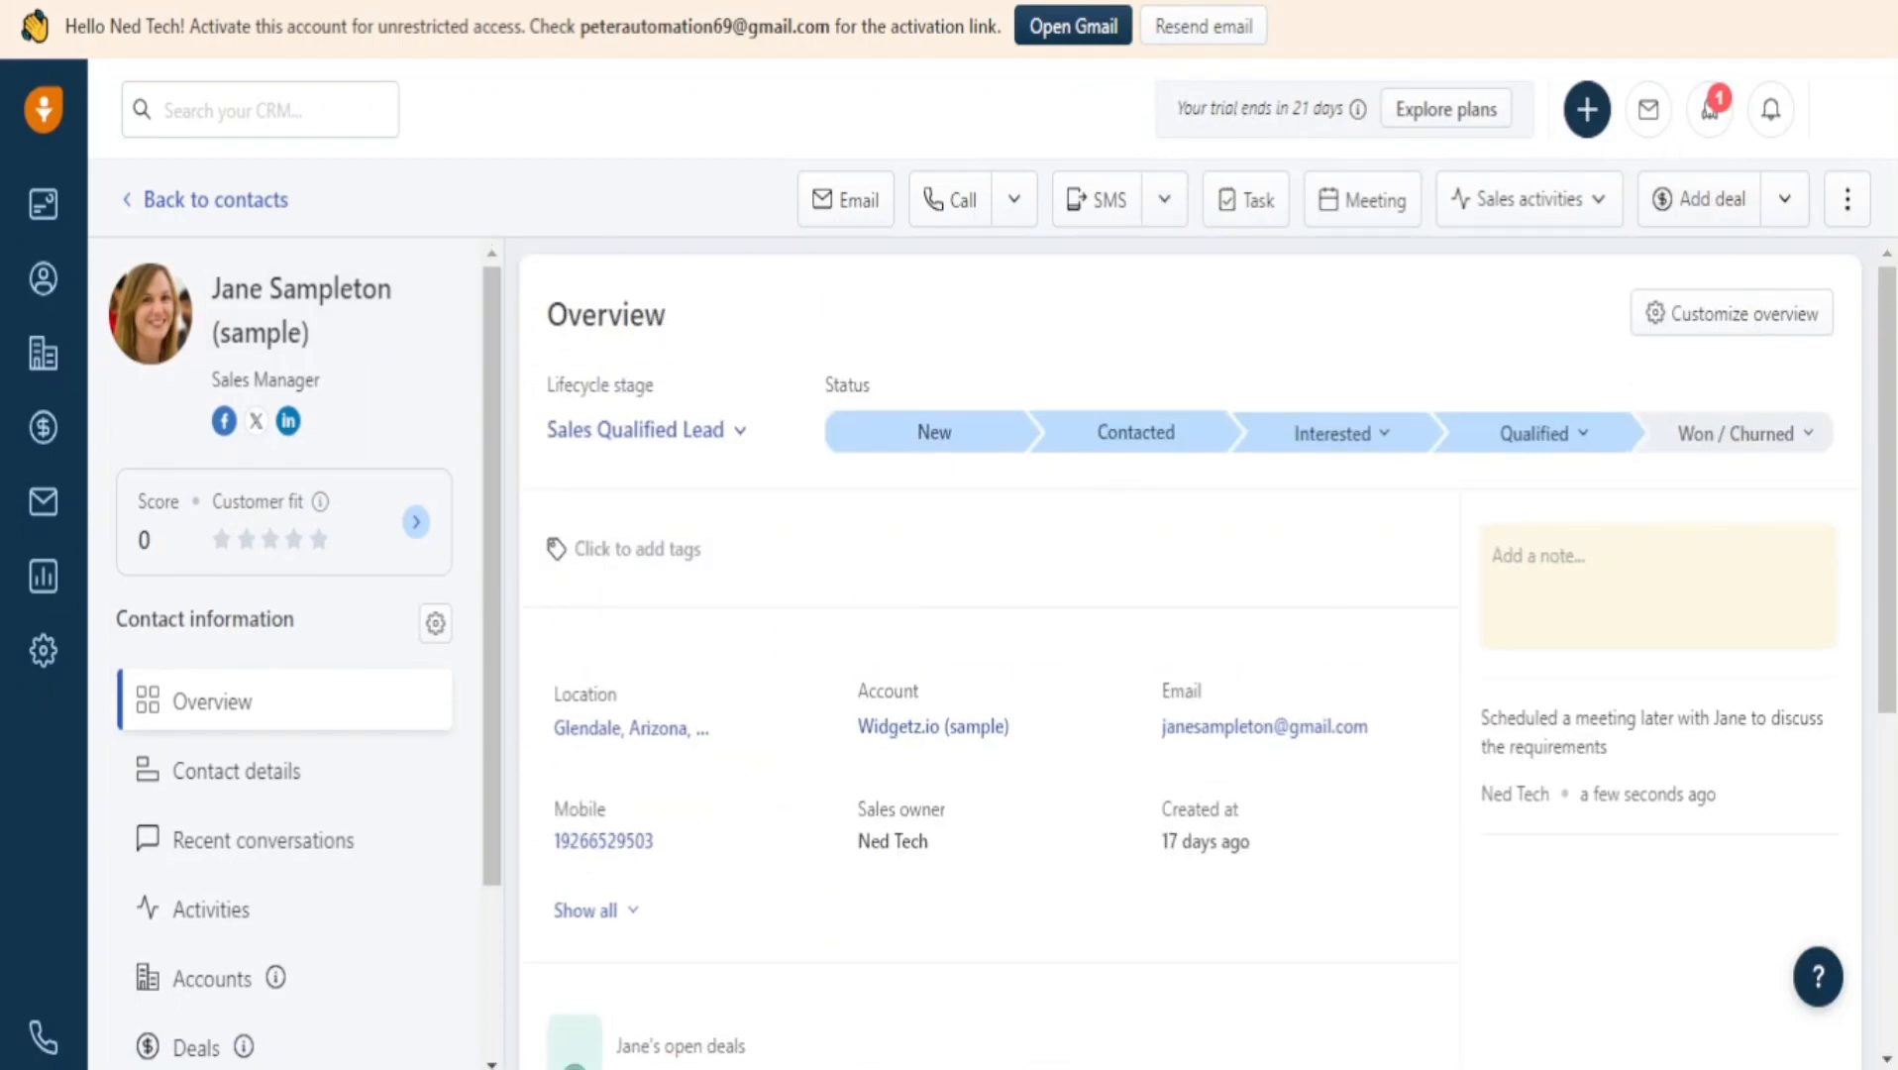
left_click(31, 206)
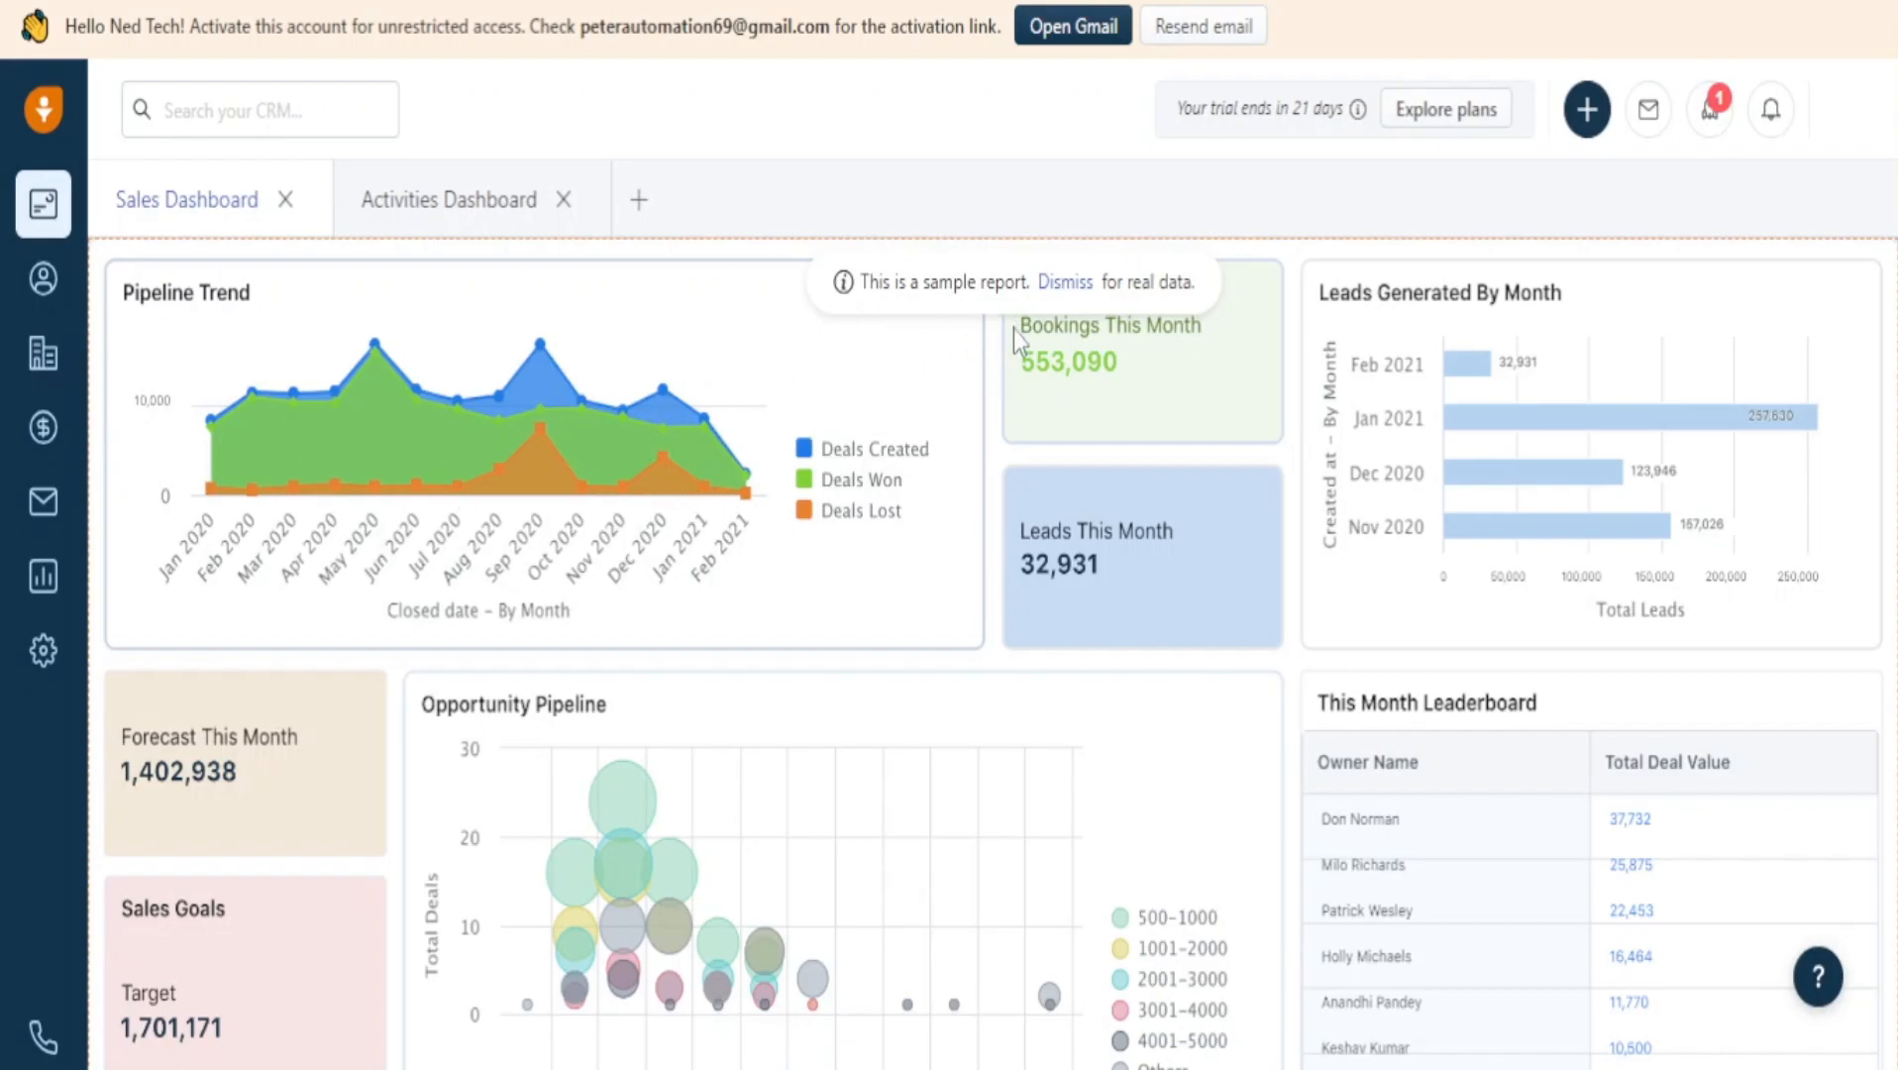
left_click(1070, 284)
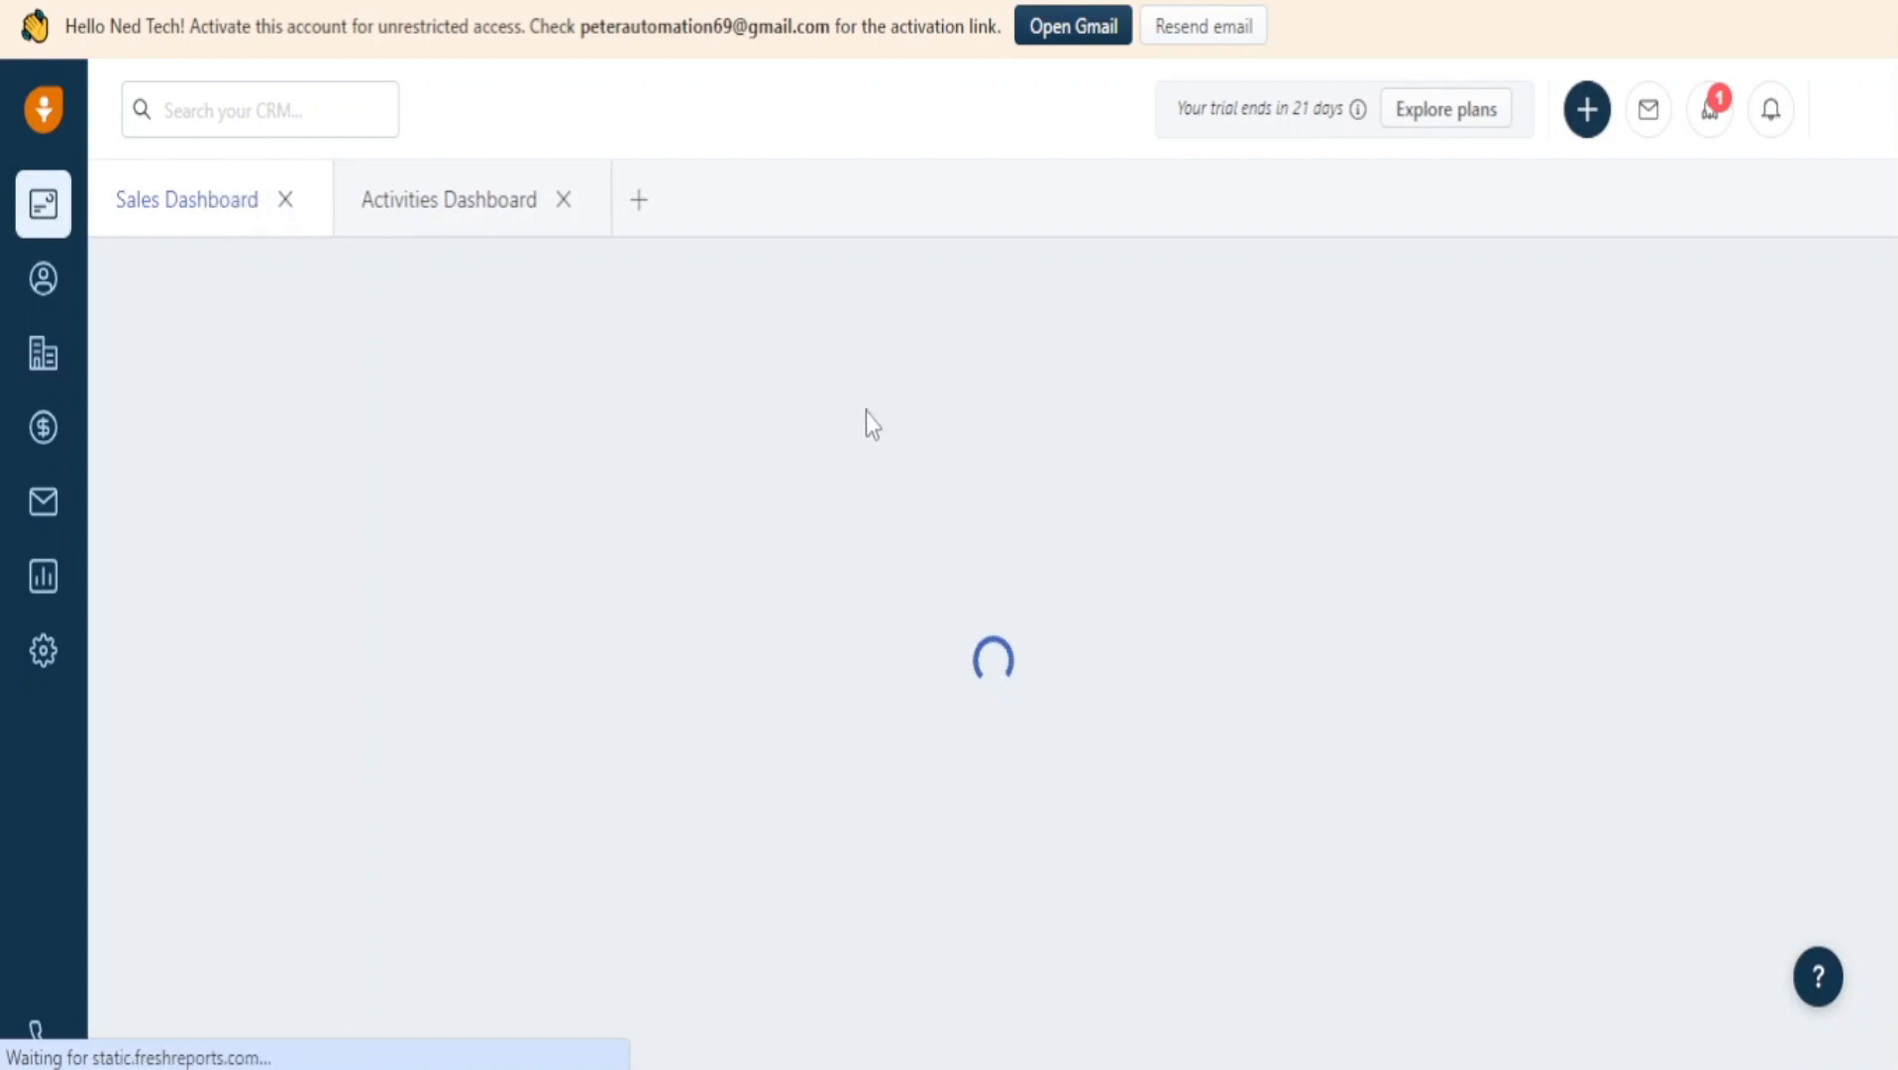
left_click(287, 202)
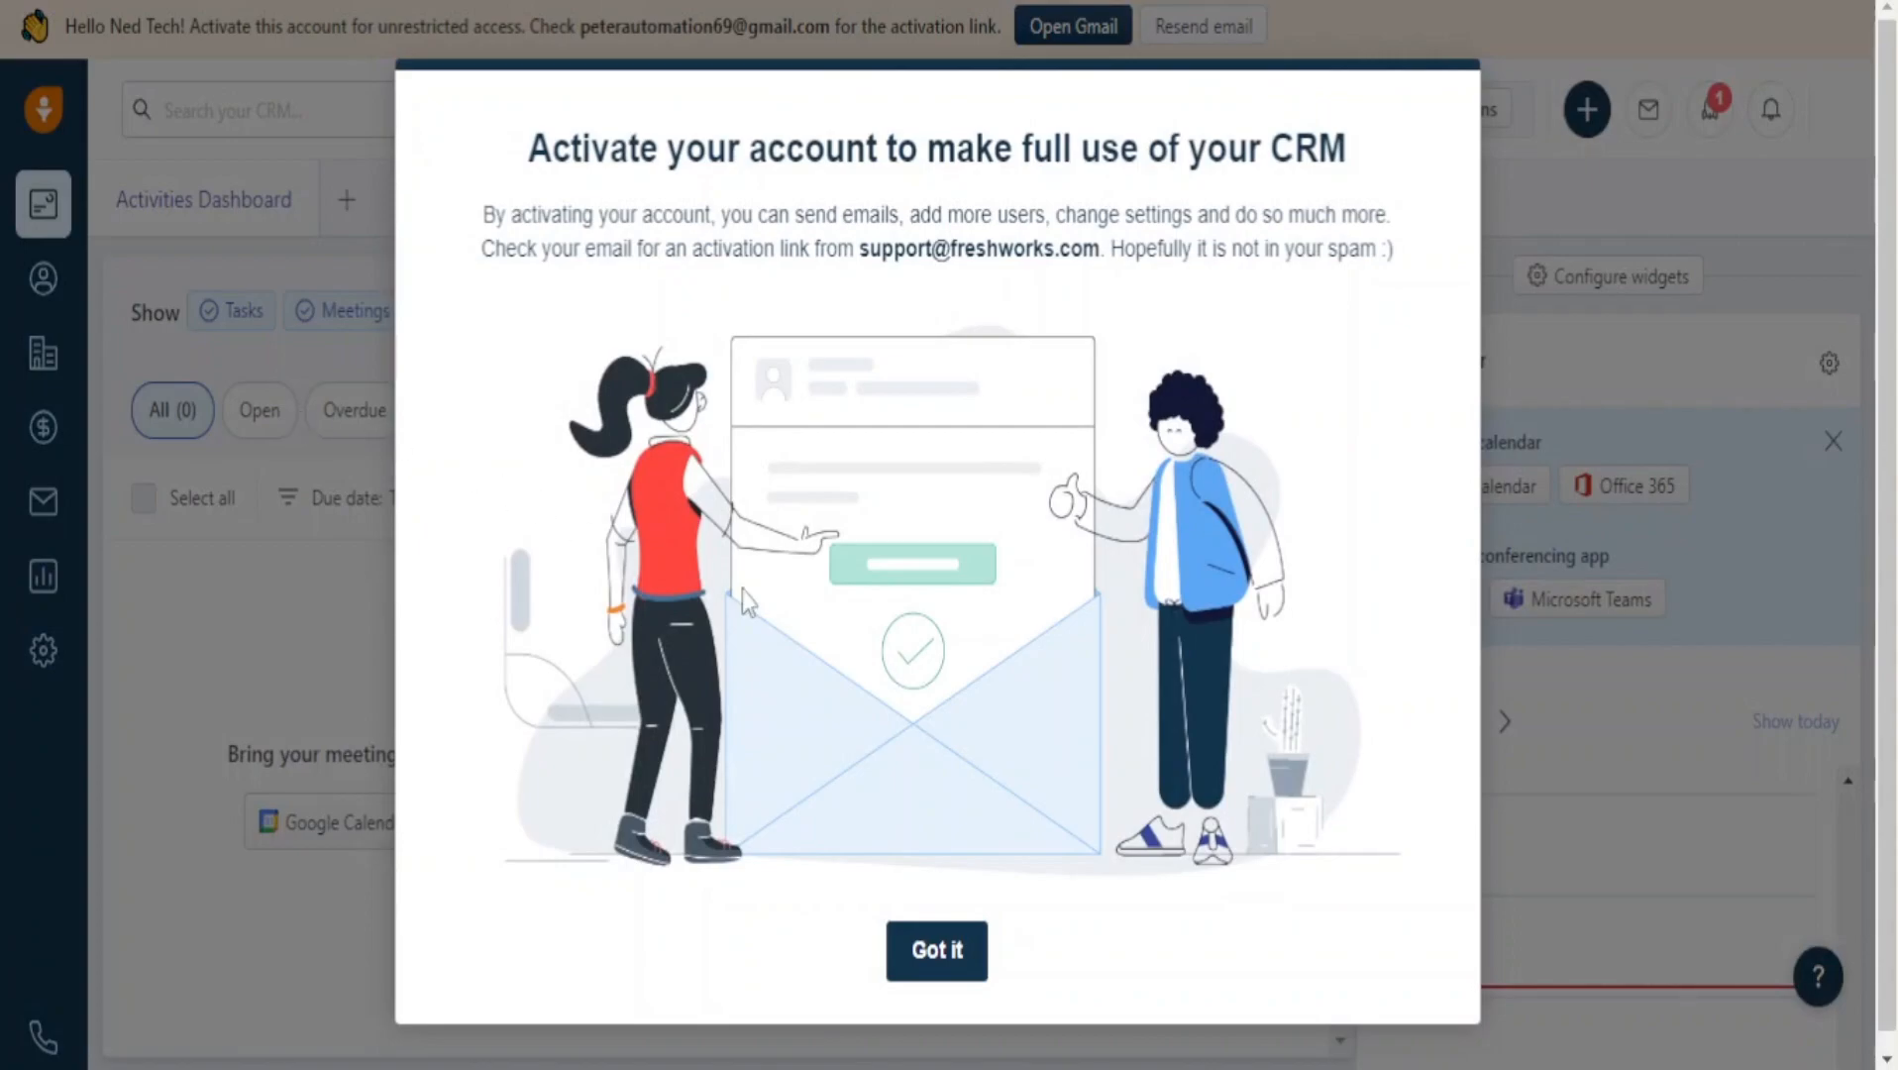
Dismiss the account activation notice and cancel the +3 extra activity types list.
left_click(935, 946)
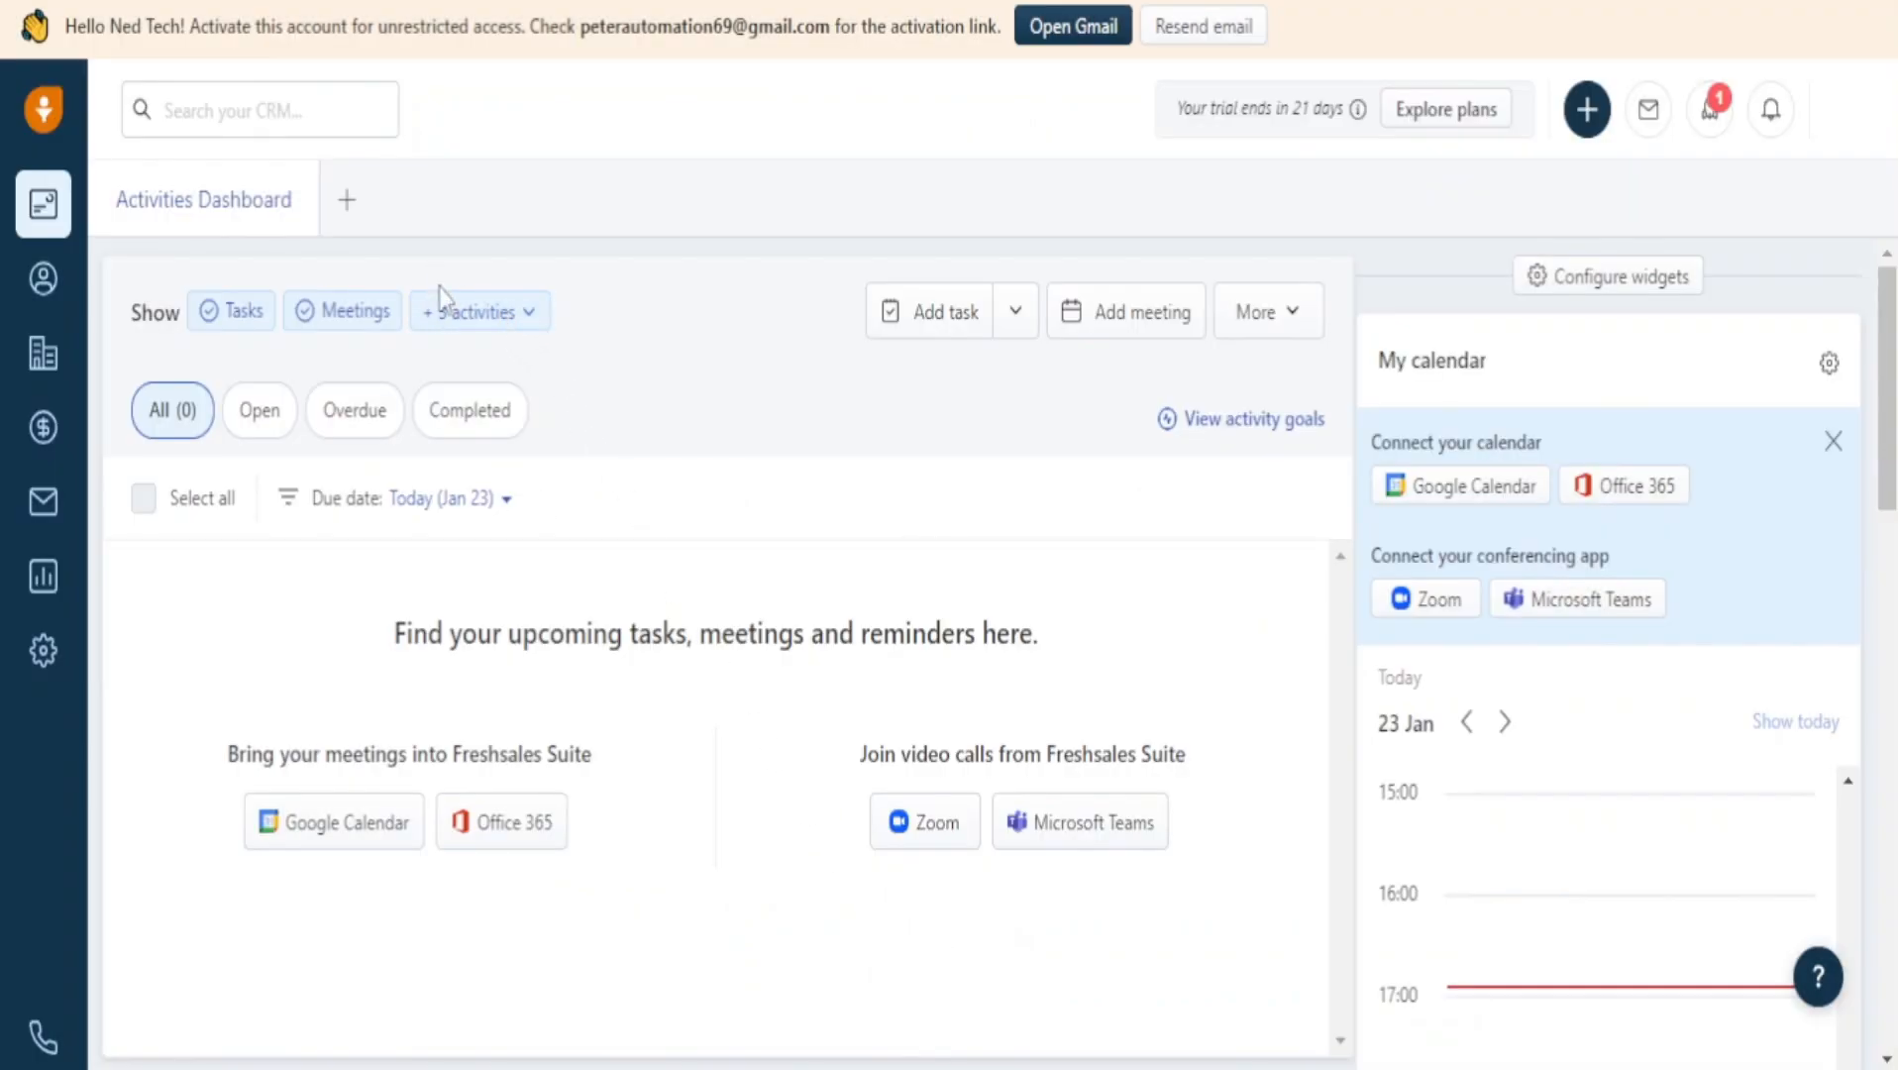
left_click(468, 315)
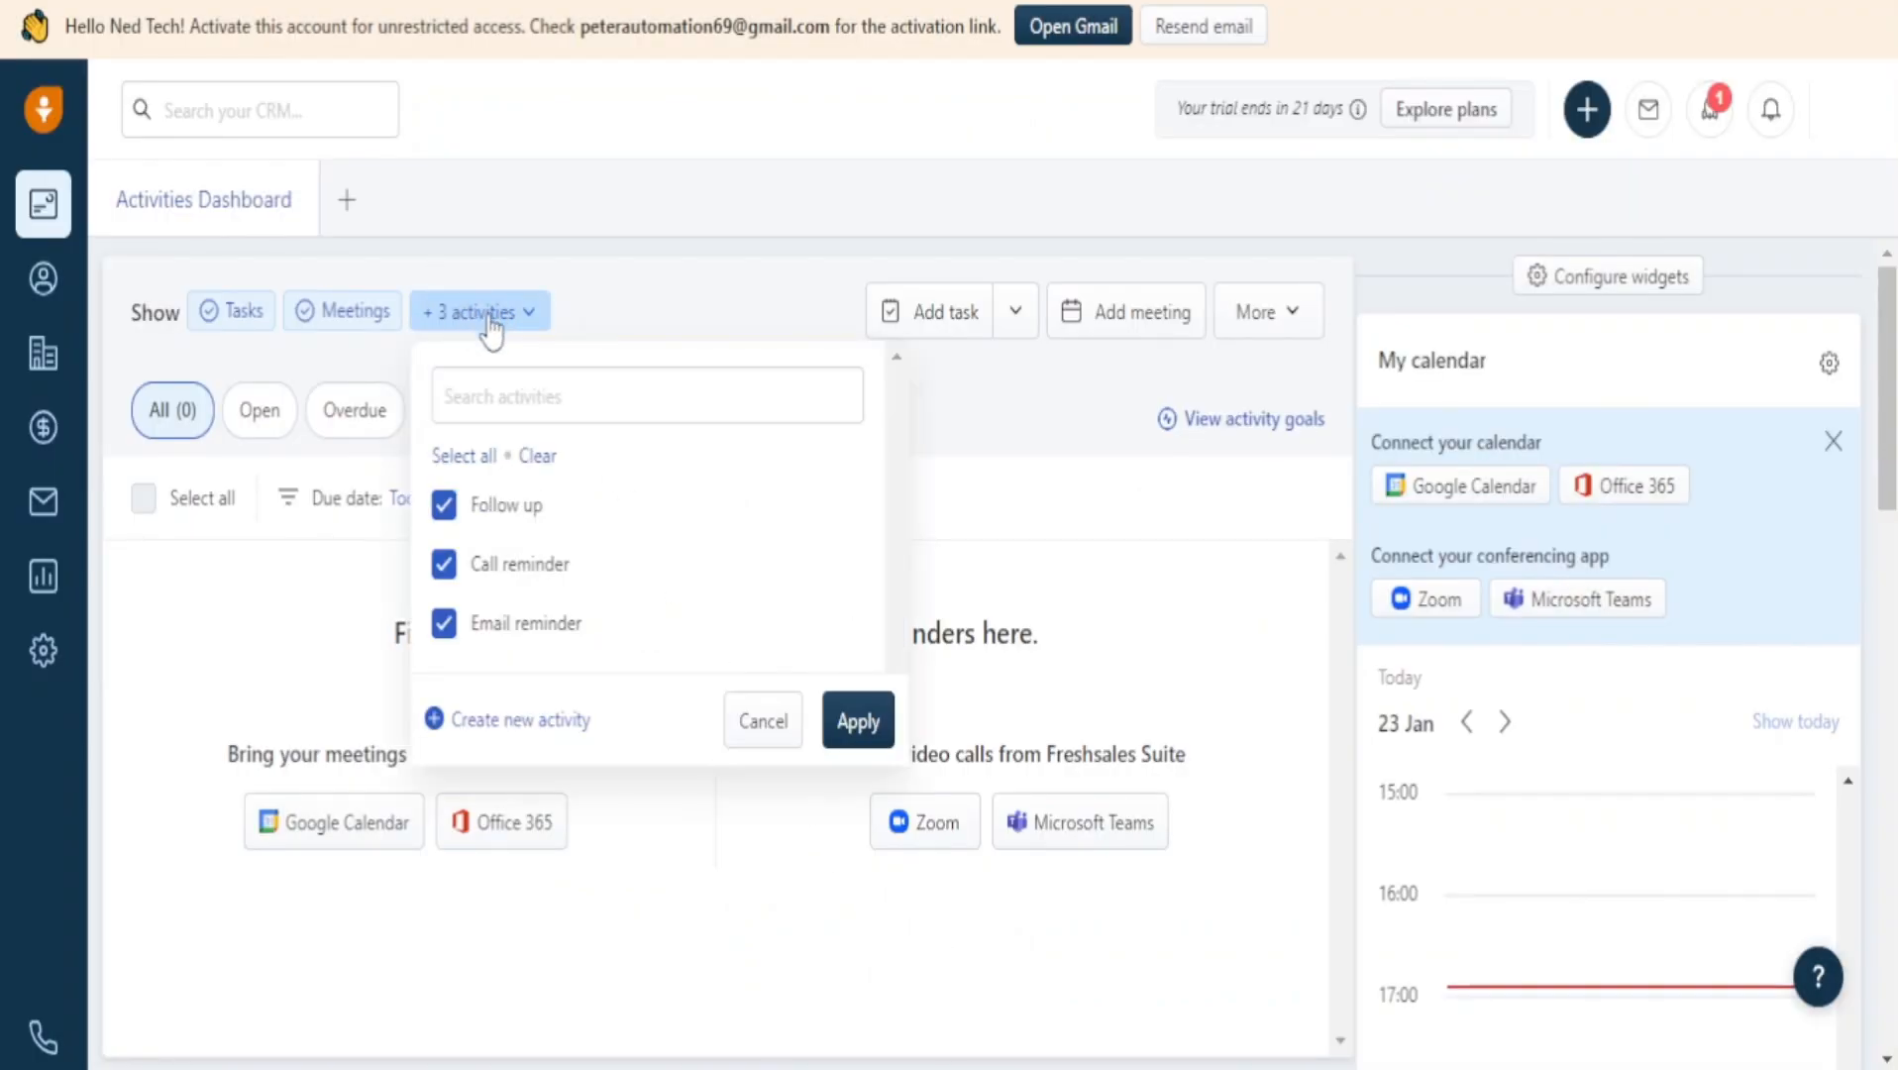
left_click(777, 721)
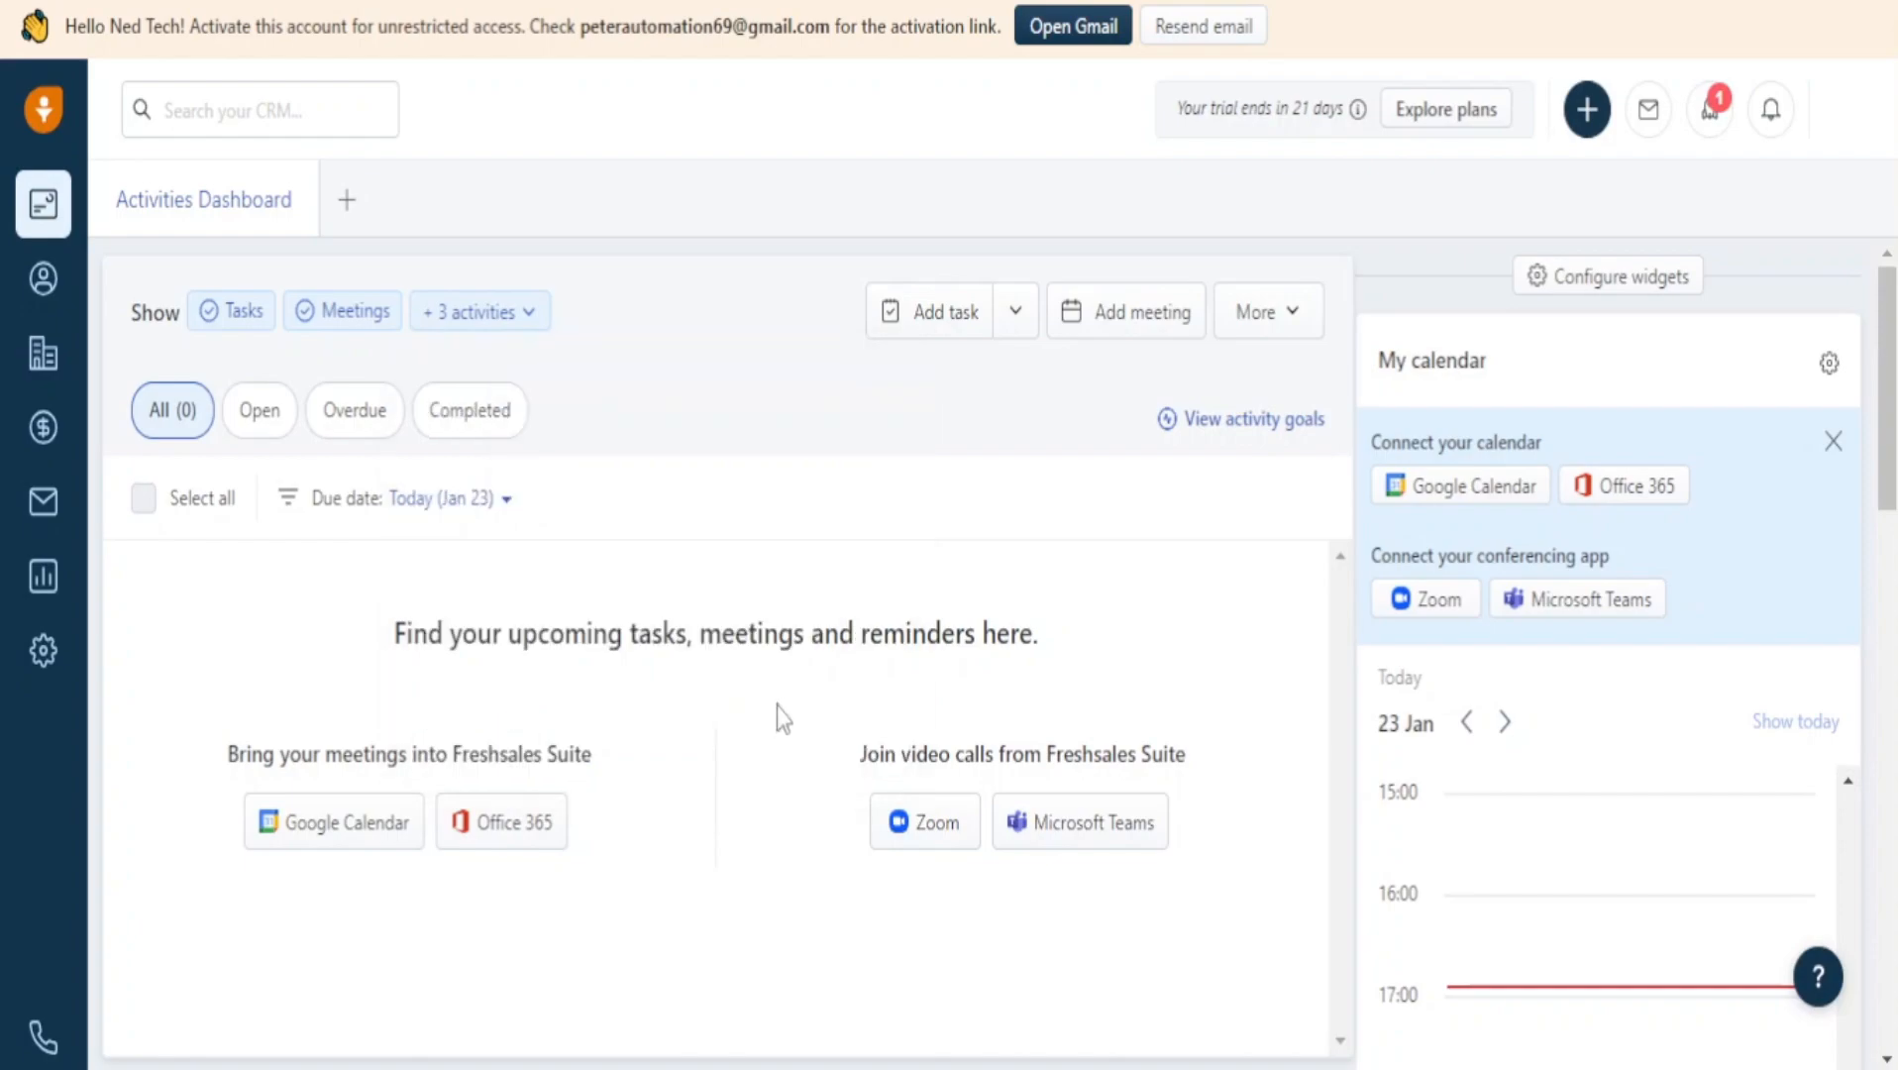
Close the Connect your calendar prompt and exit Configure widgets without changes.
left_click(1833, 441)
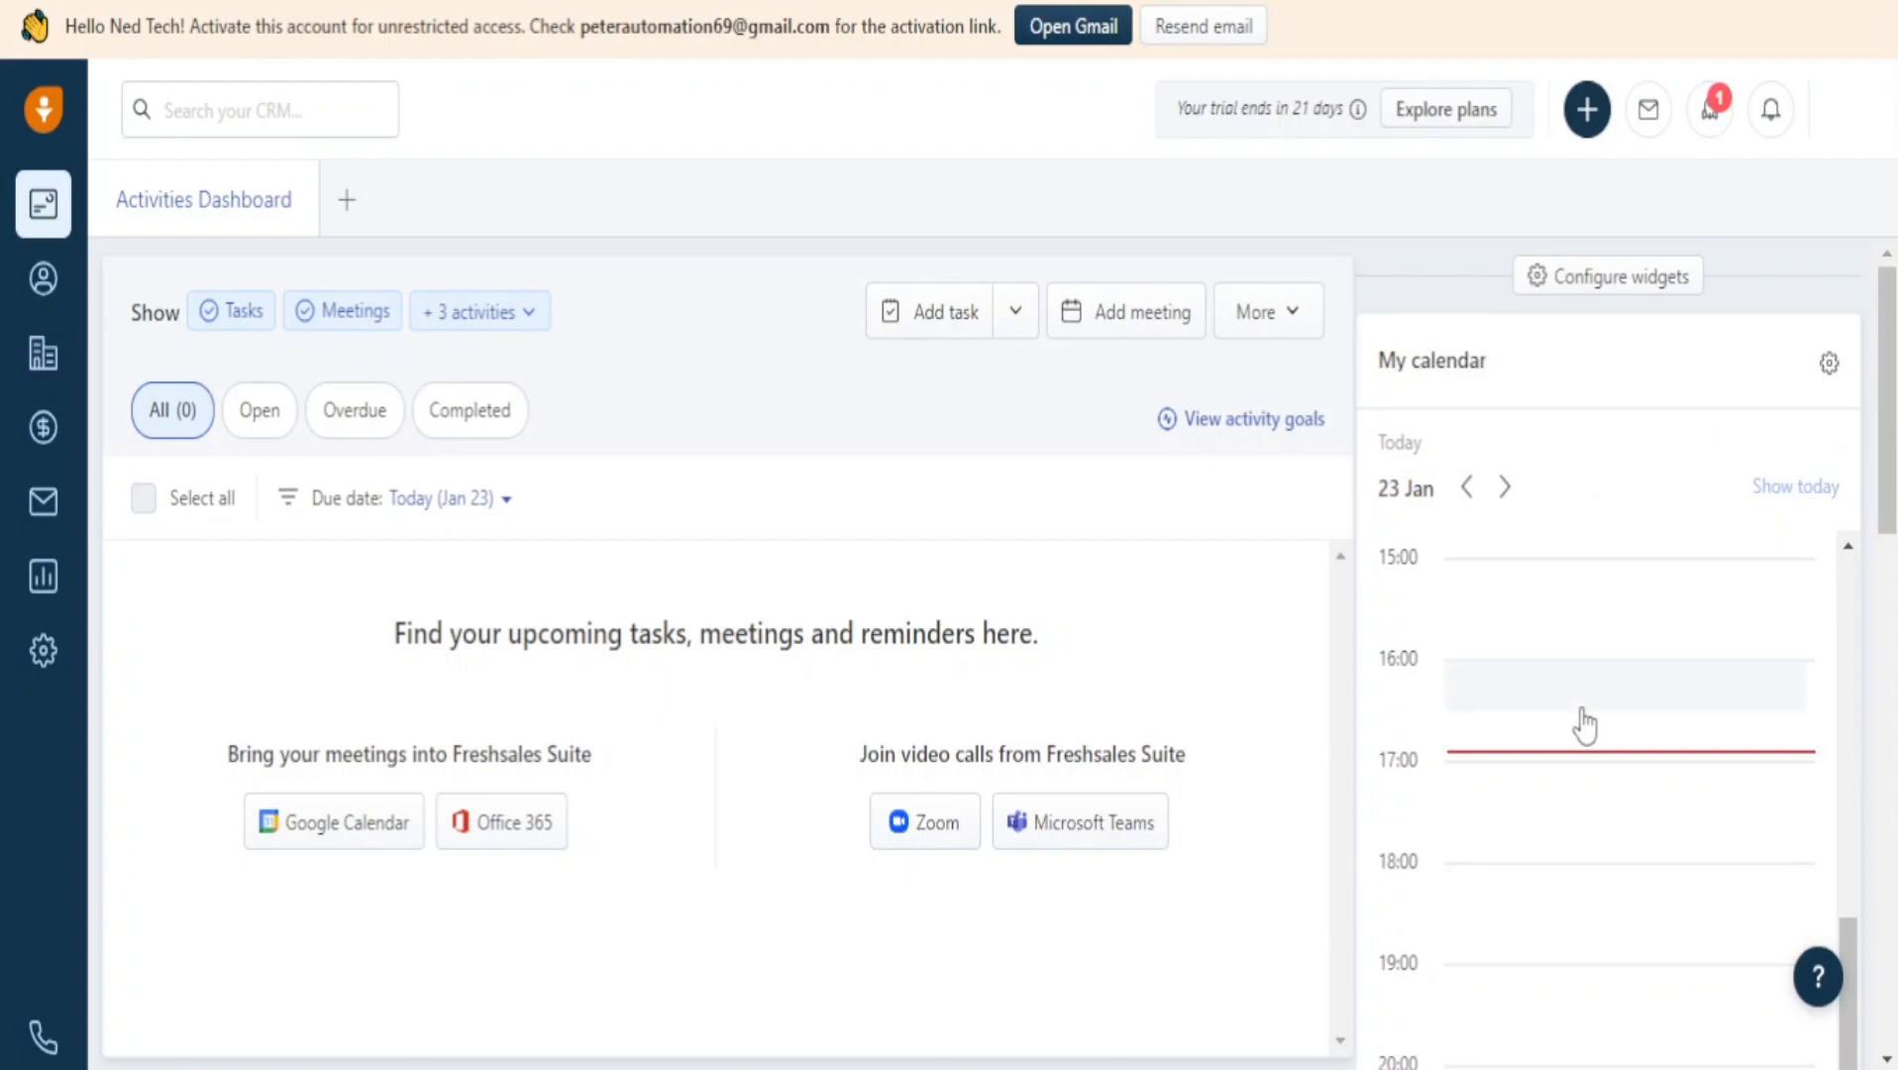
scroll(1572, 695, "up", 5)
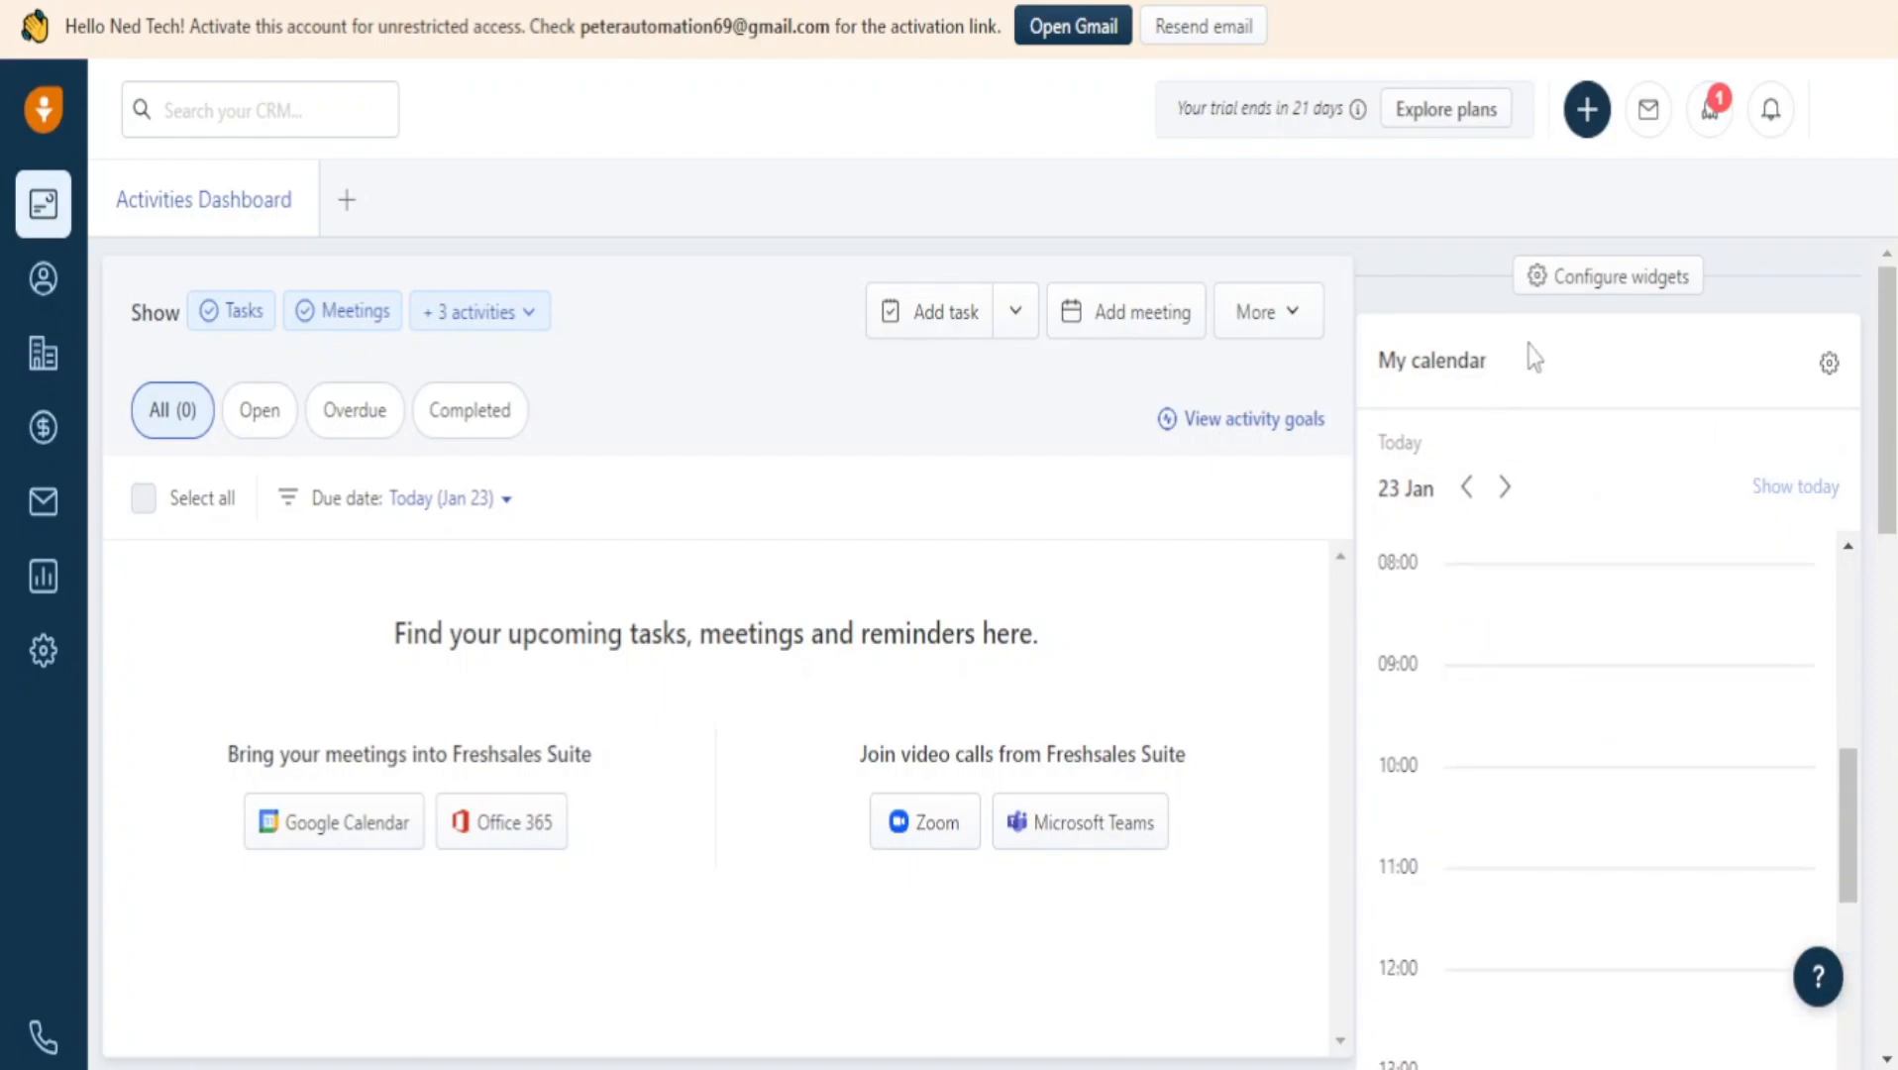
left_click(1589, 282)
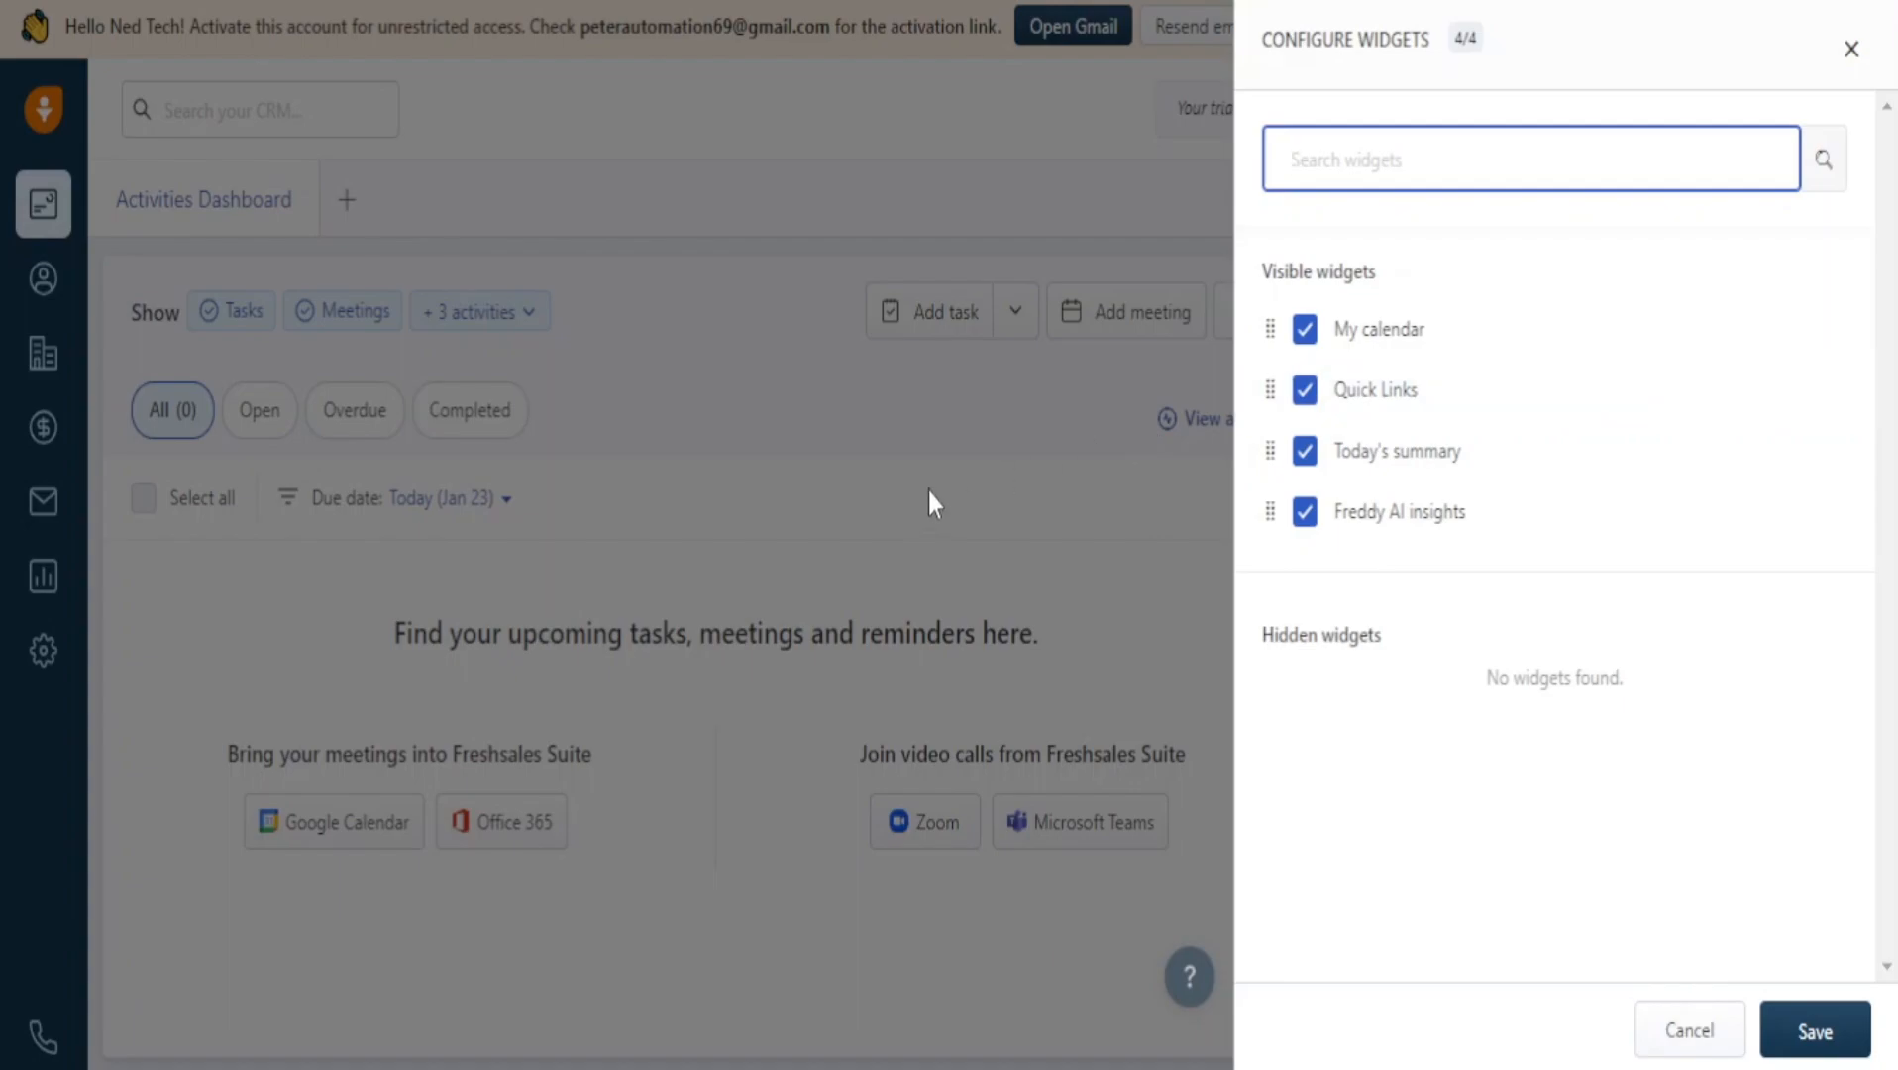
left_click(931, 438)
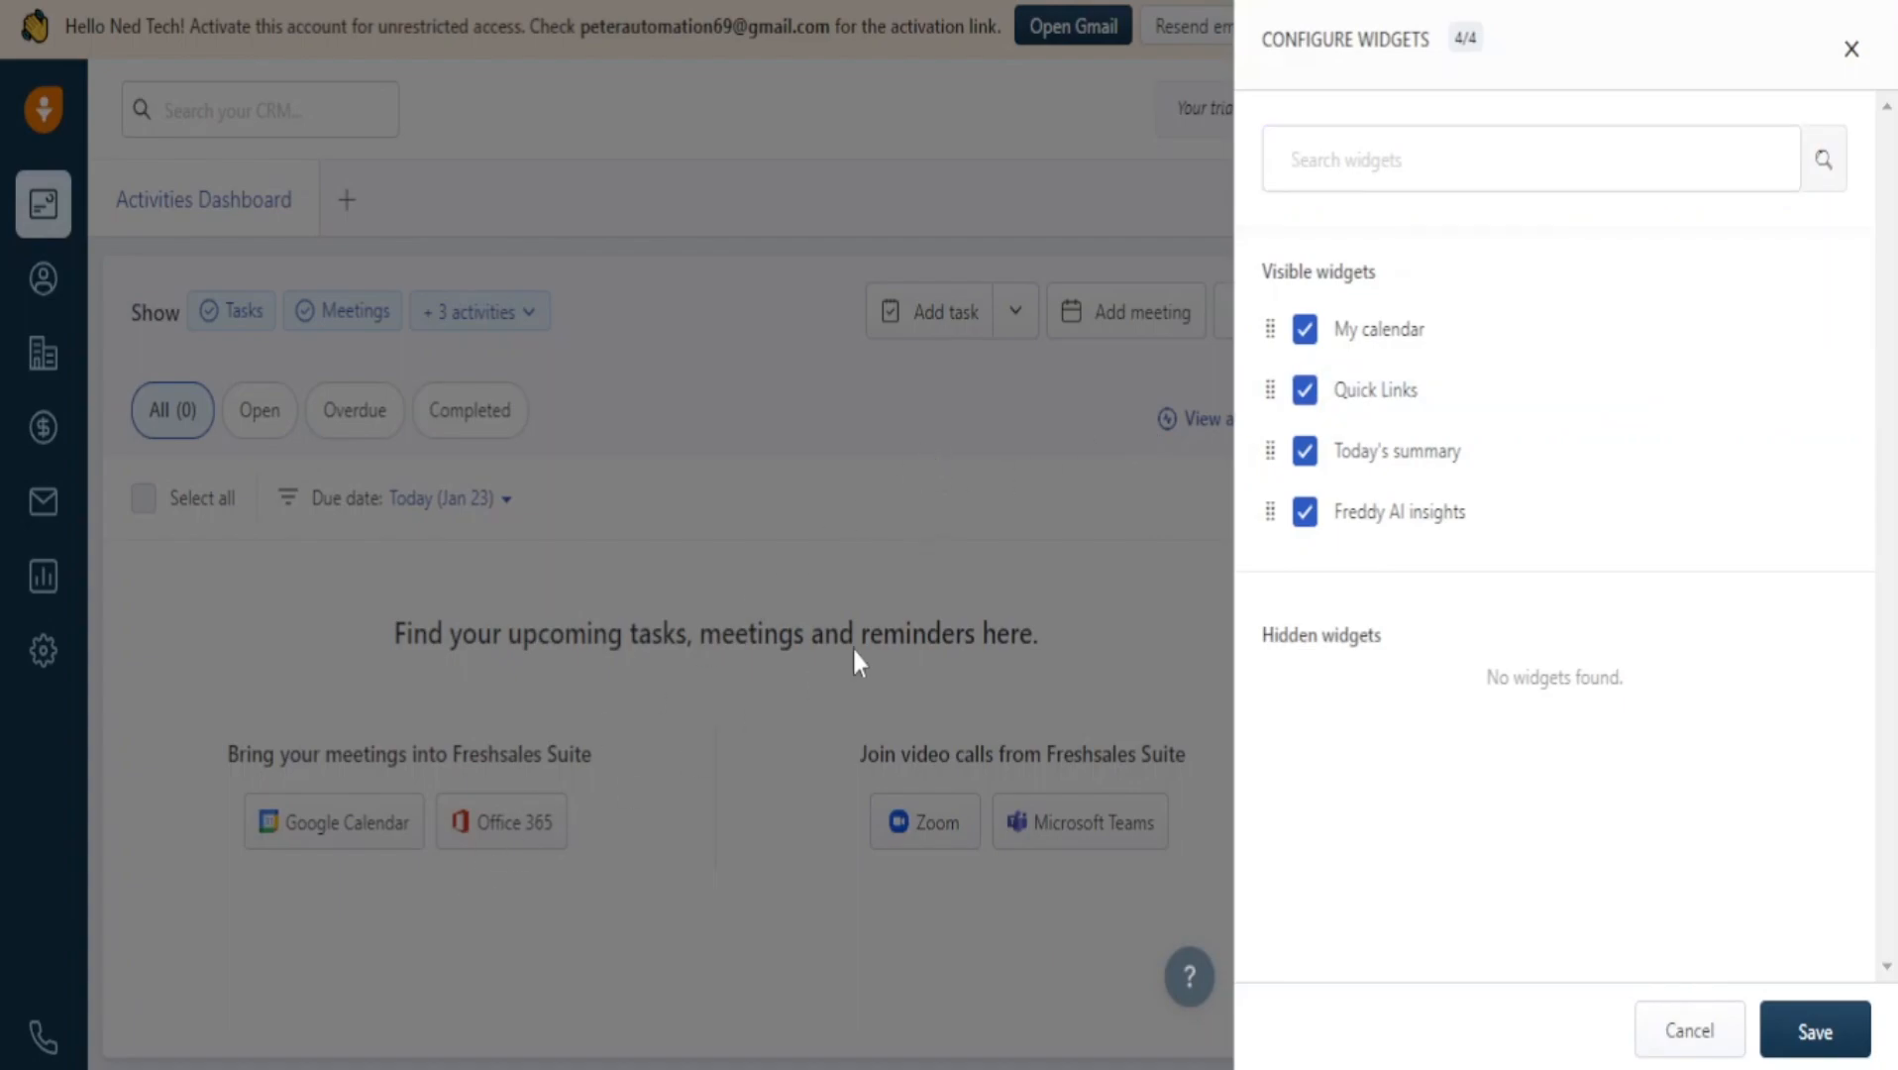
left_click(1851, 49)
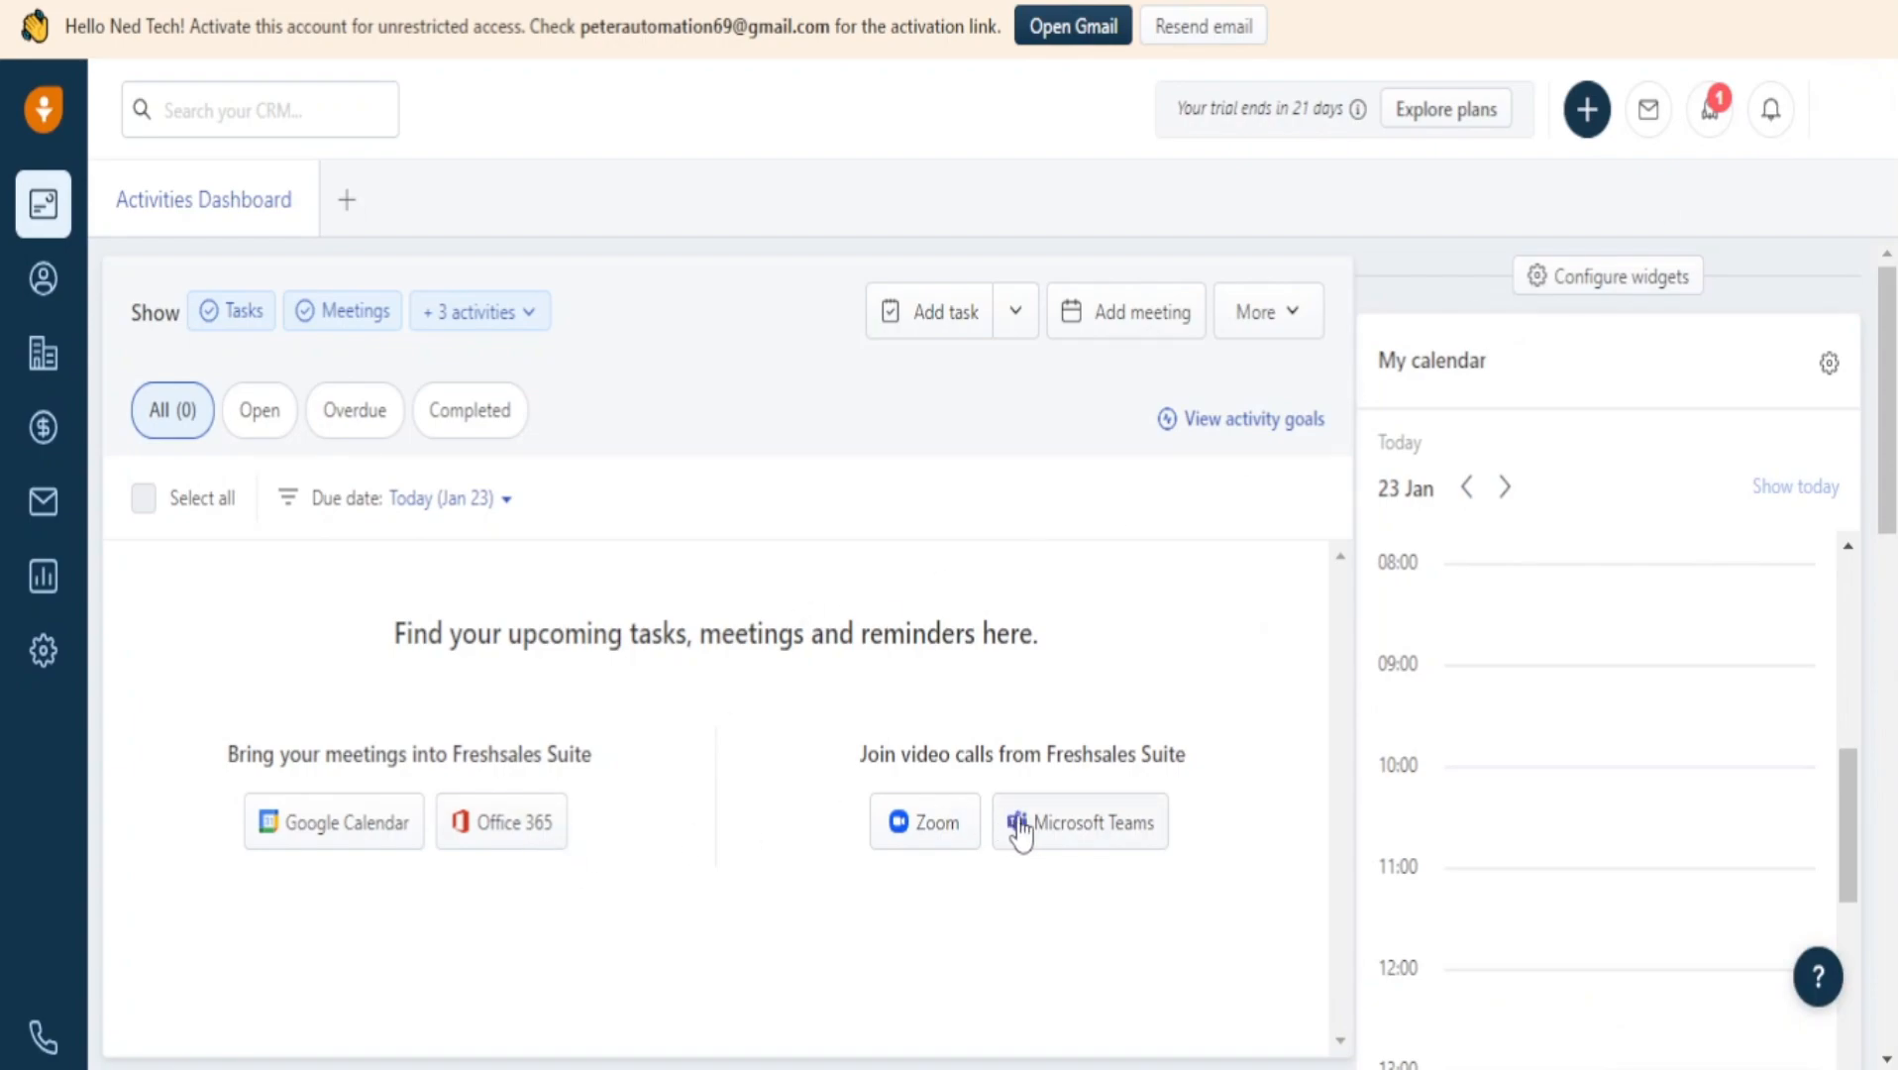
left_click_drag(1083, 755, 1109, 765)
left_click(1108, 765)
Start a new task and title it 'Banking with my mom'.
left_click(896, 314)
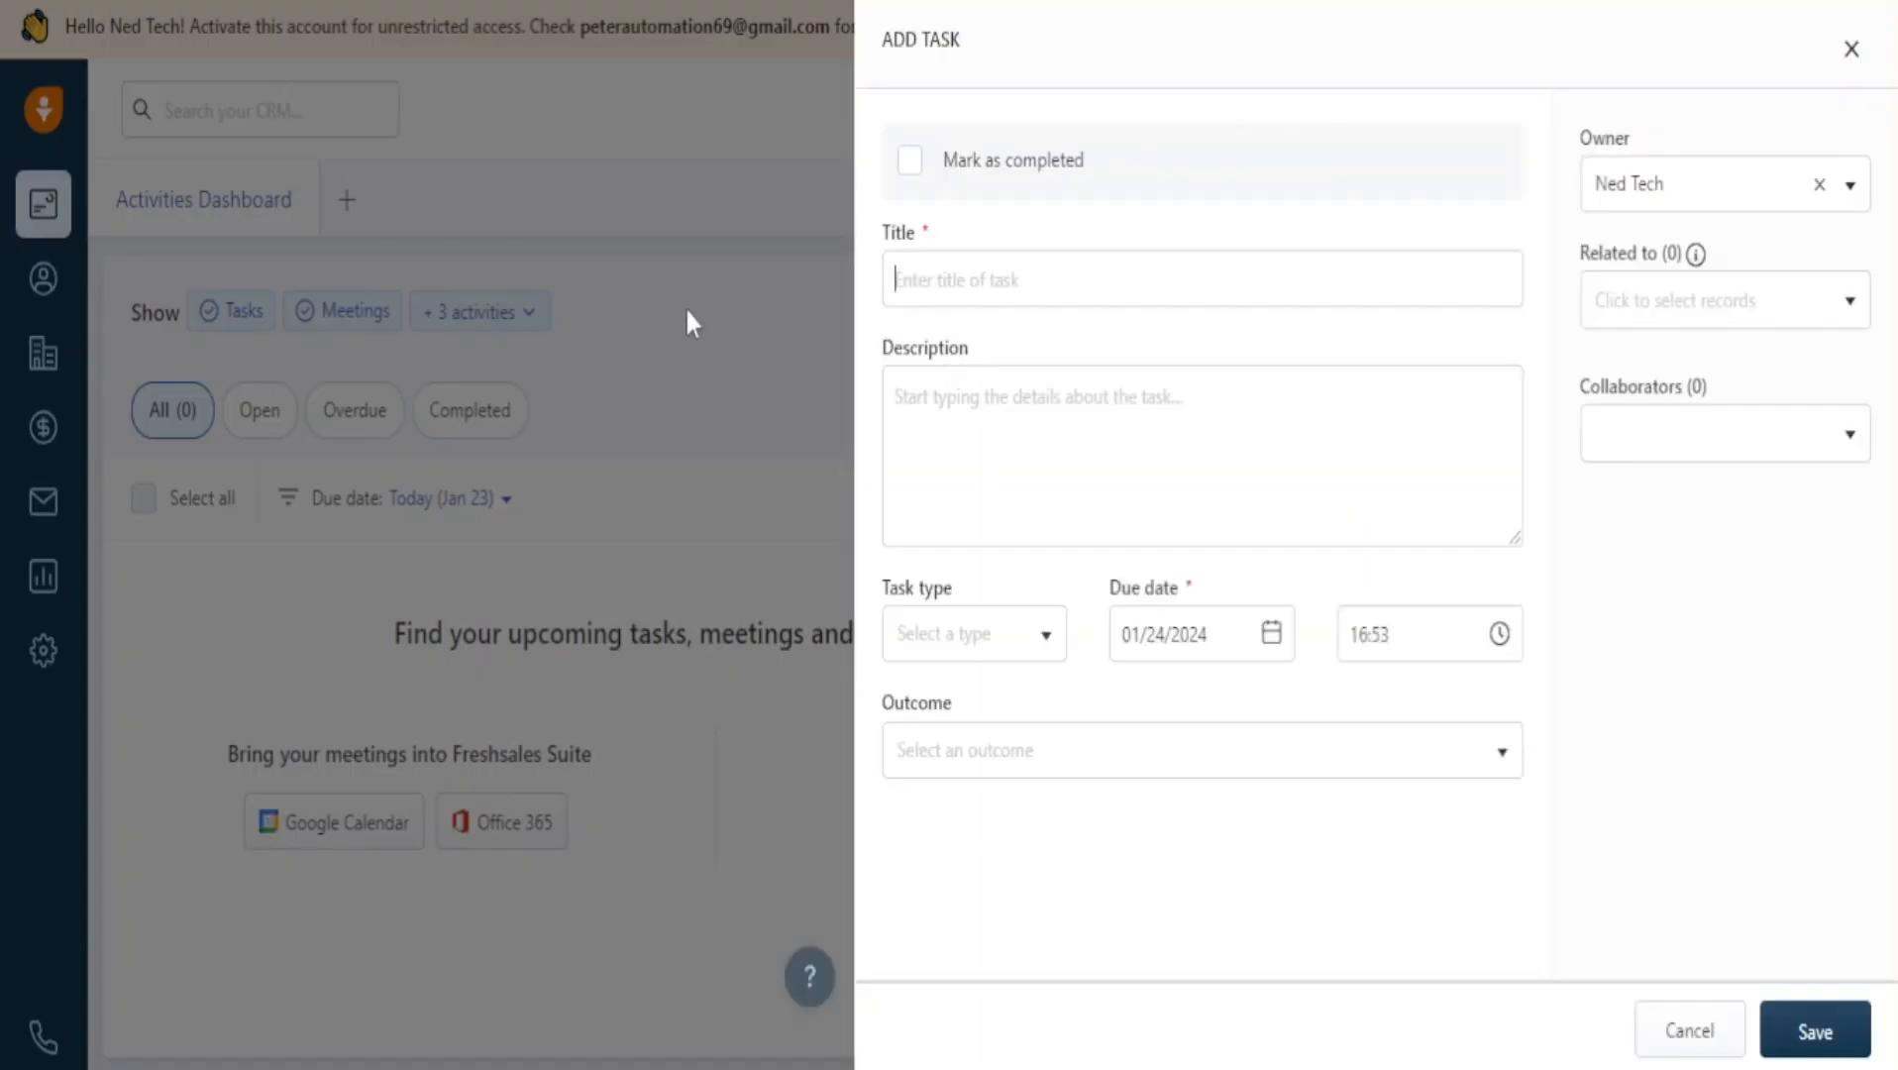
left_click(1149, 295)
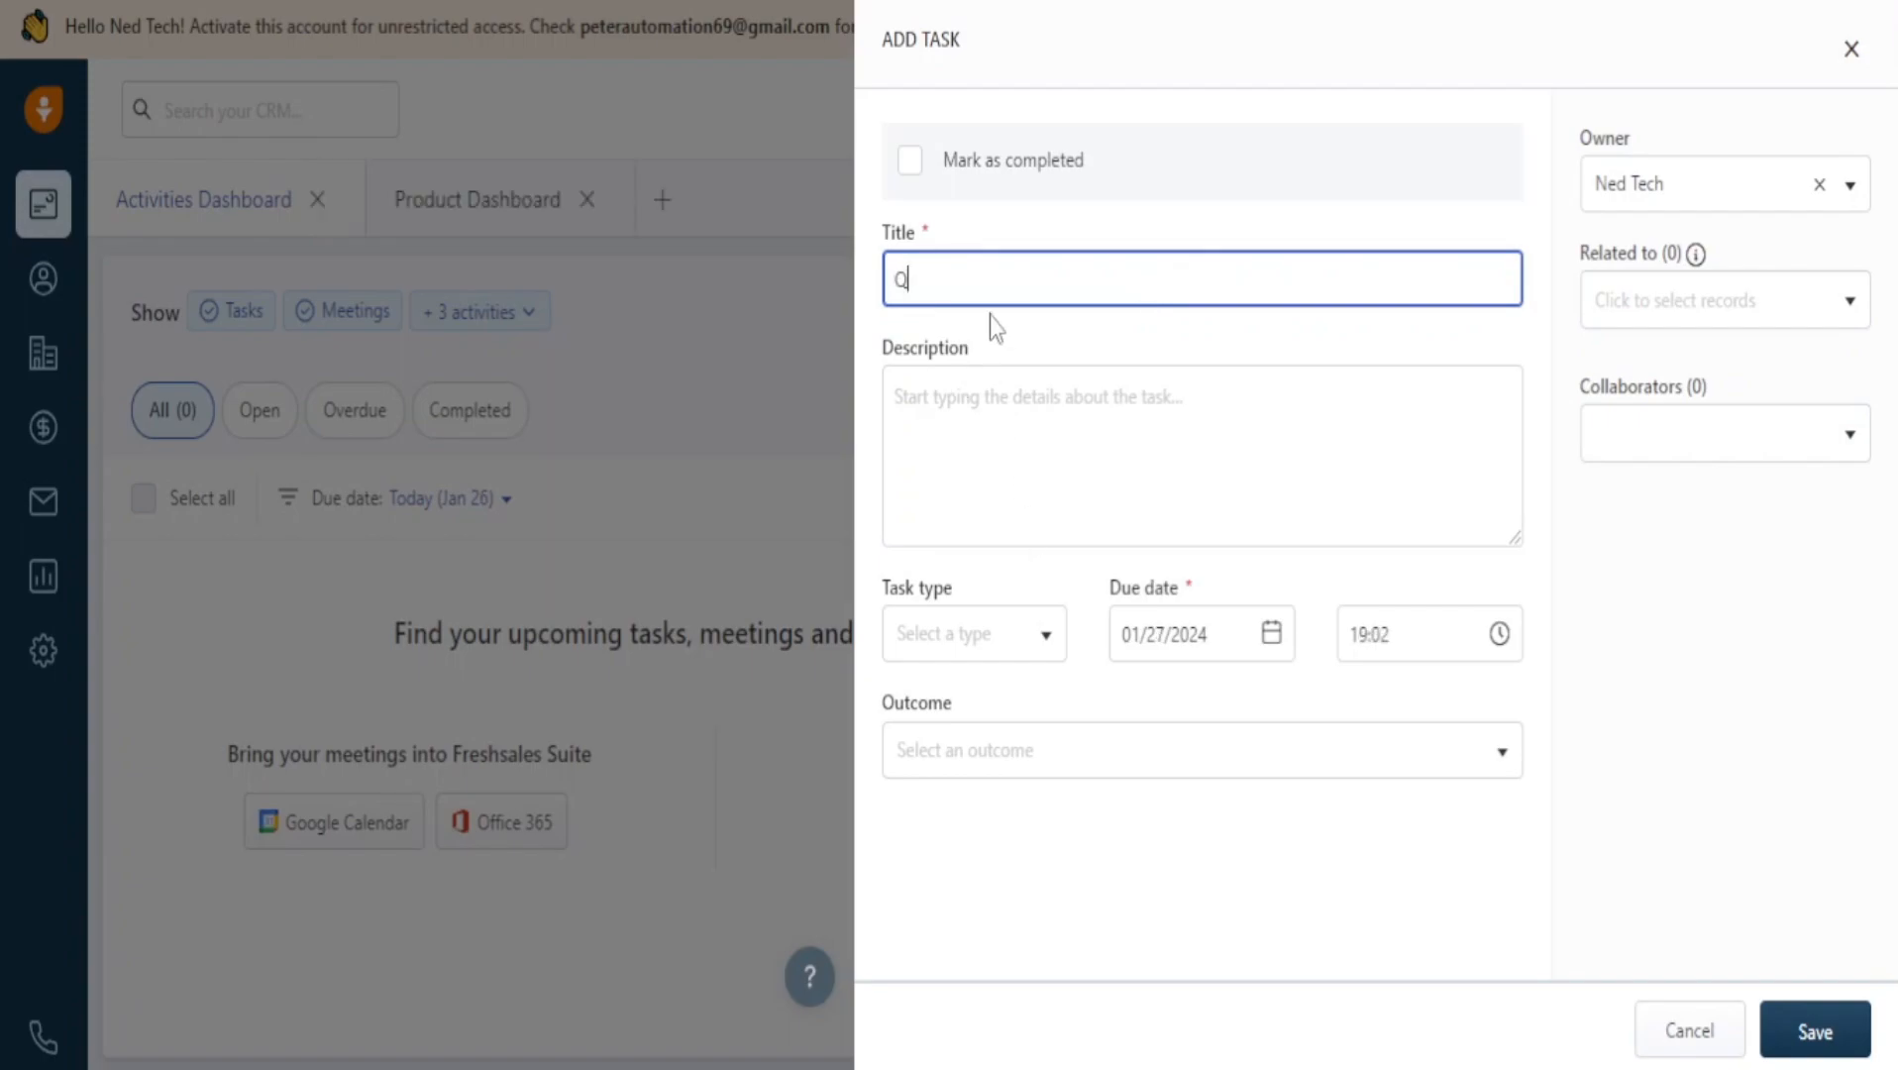
double_click(1000, 259)
key("BackSpace")
type("Banking with my mom")
Enter the description 'devious times' and leave the Owner and Related to fields unchanged.
left_click(1205, 401)
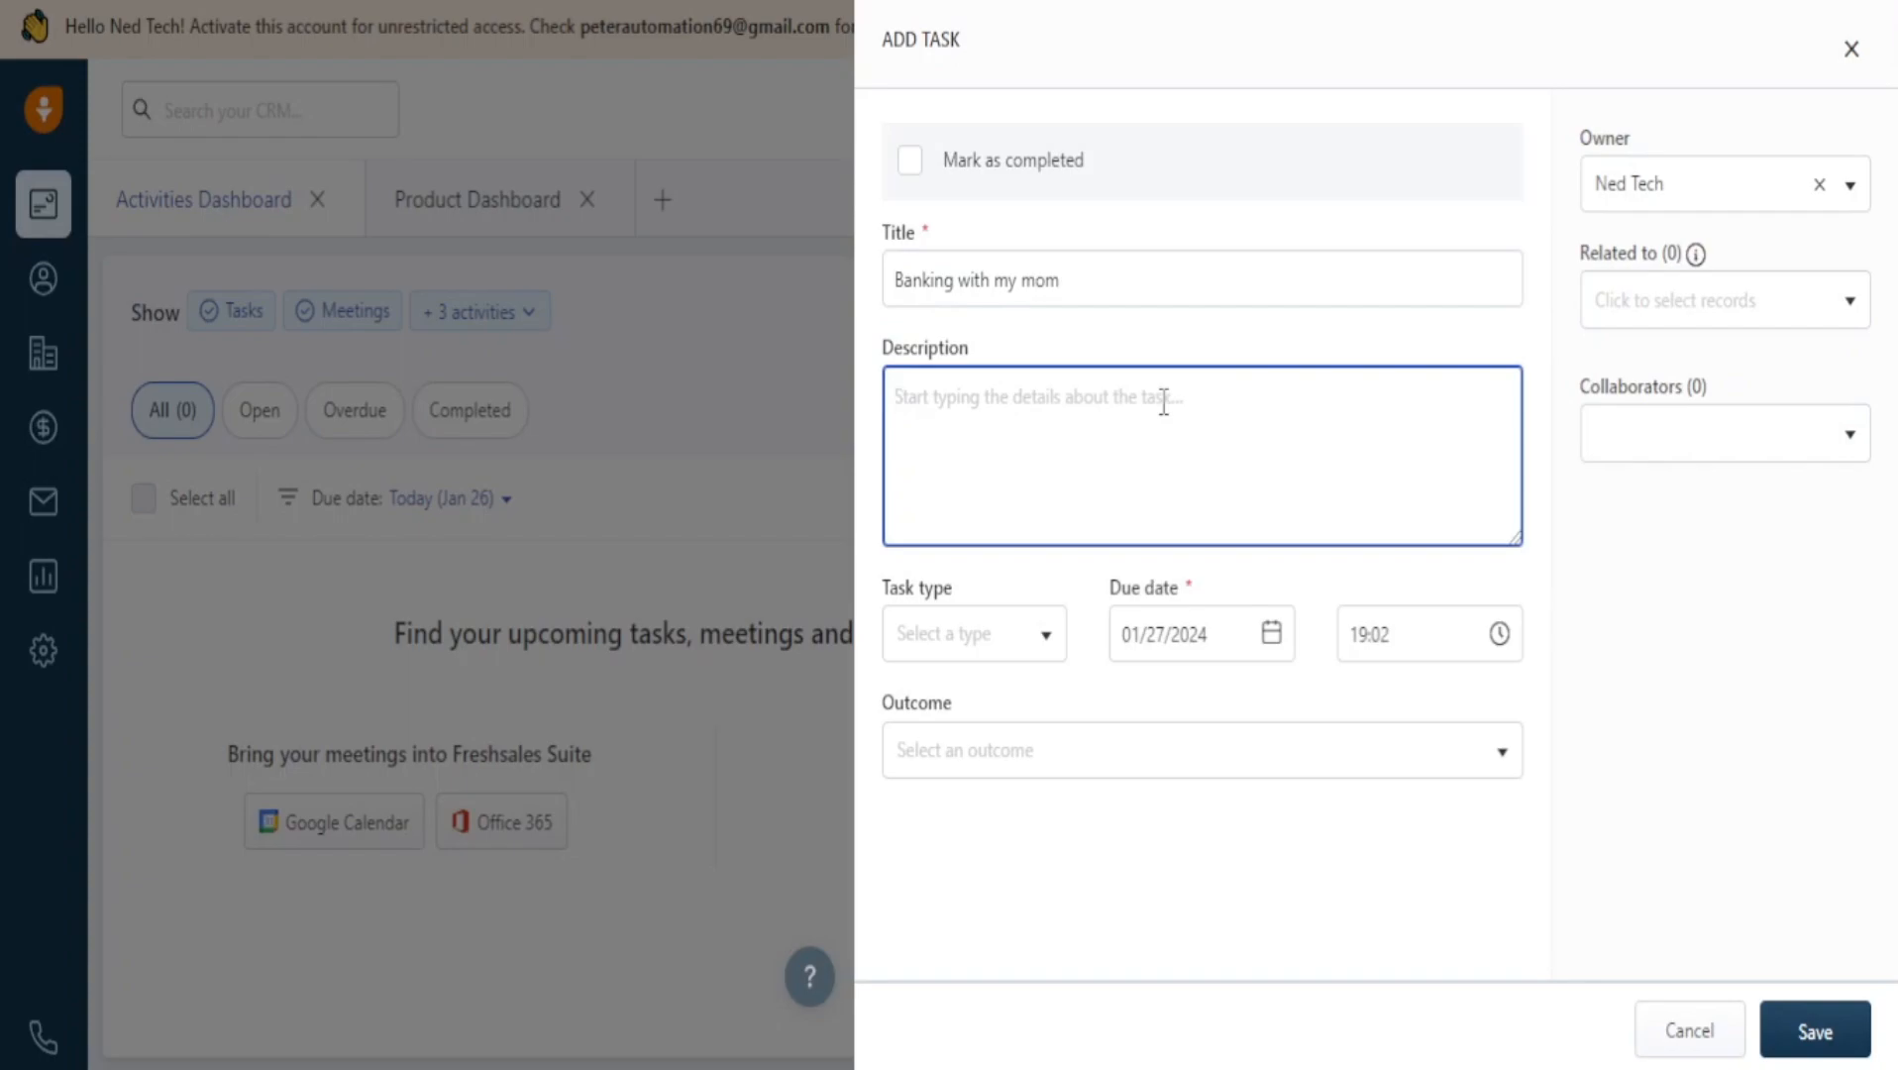
type("devious")
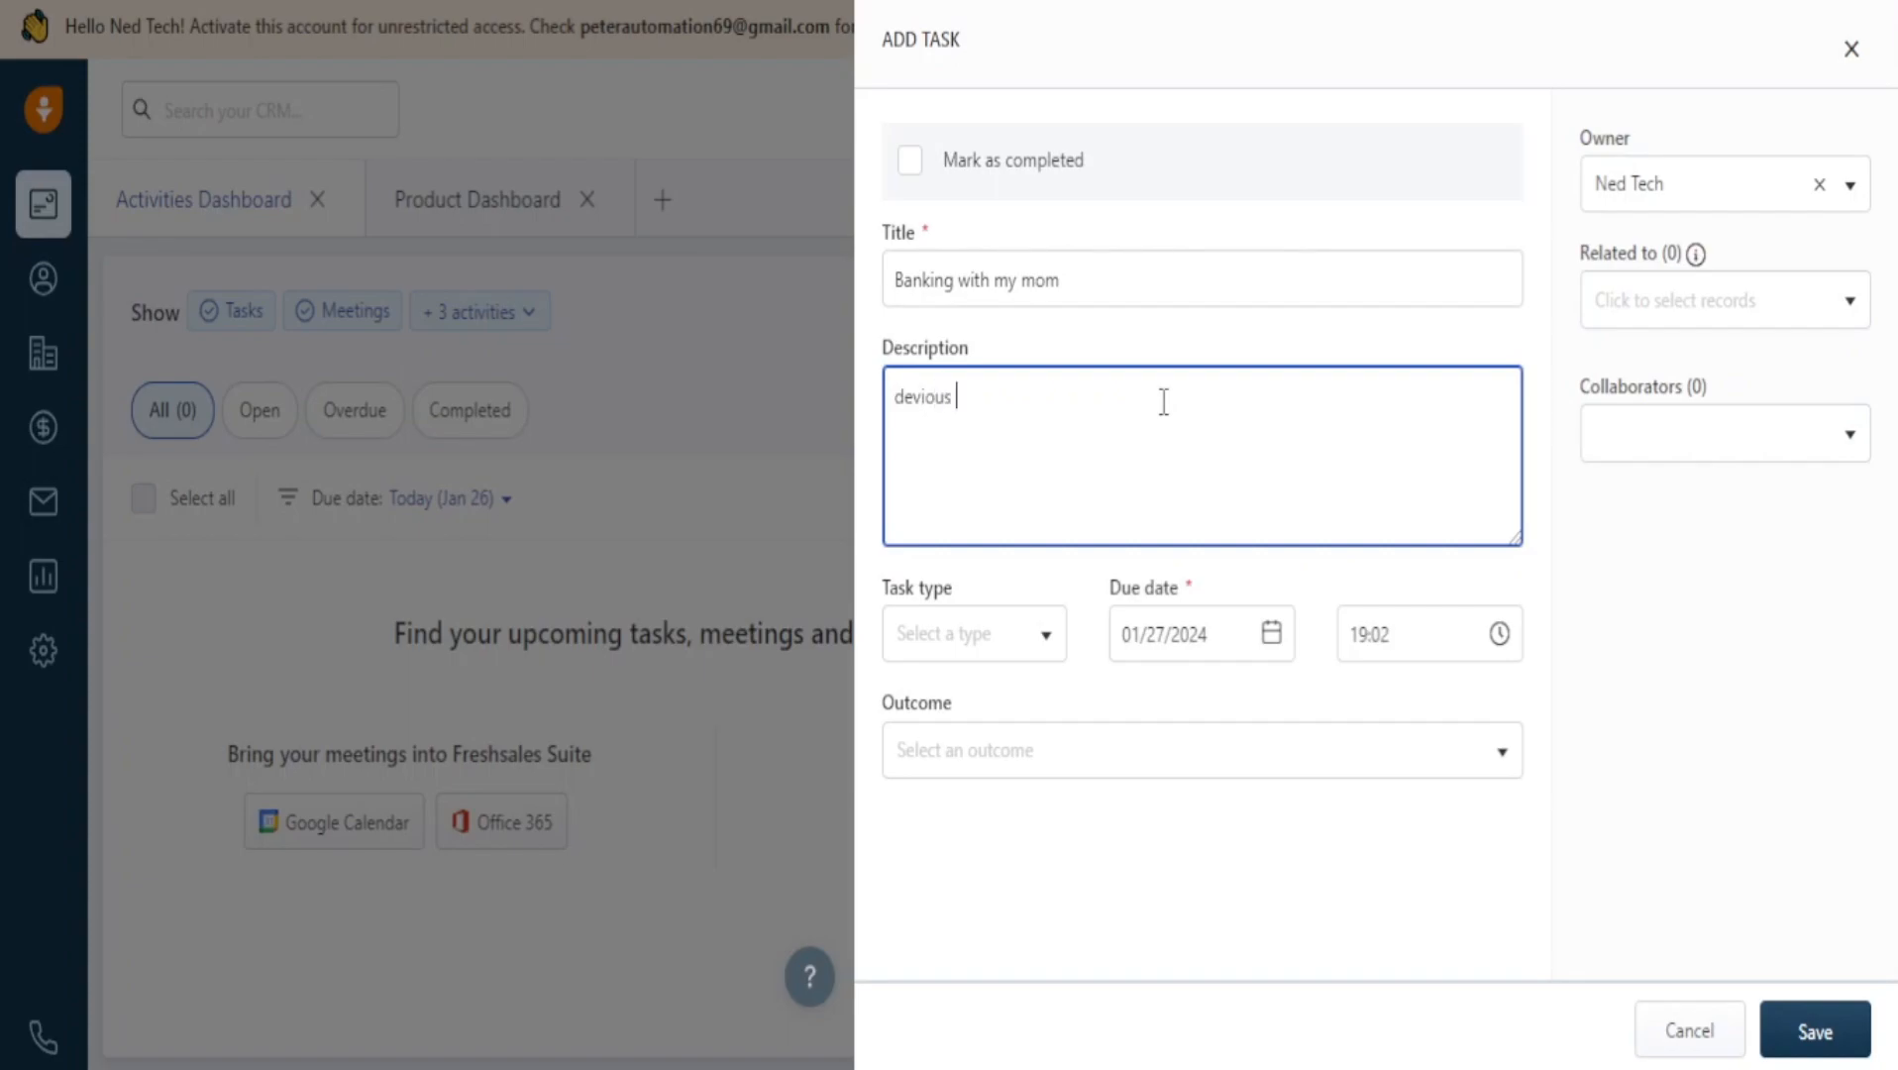
key("BackSpace")
type("mes")
left_click(1694, 199)
left_click(1703, 282)
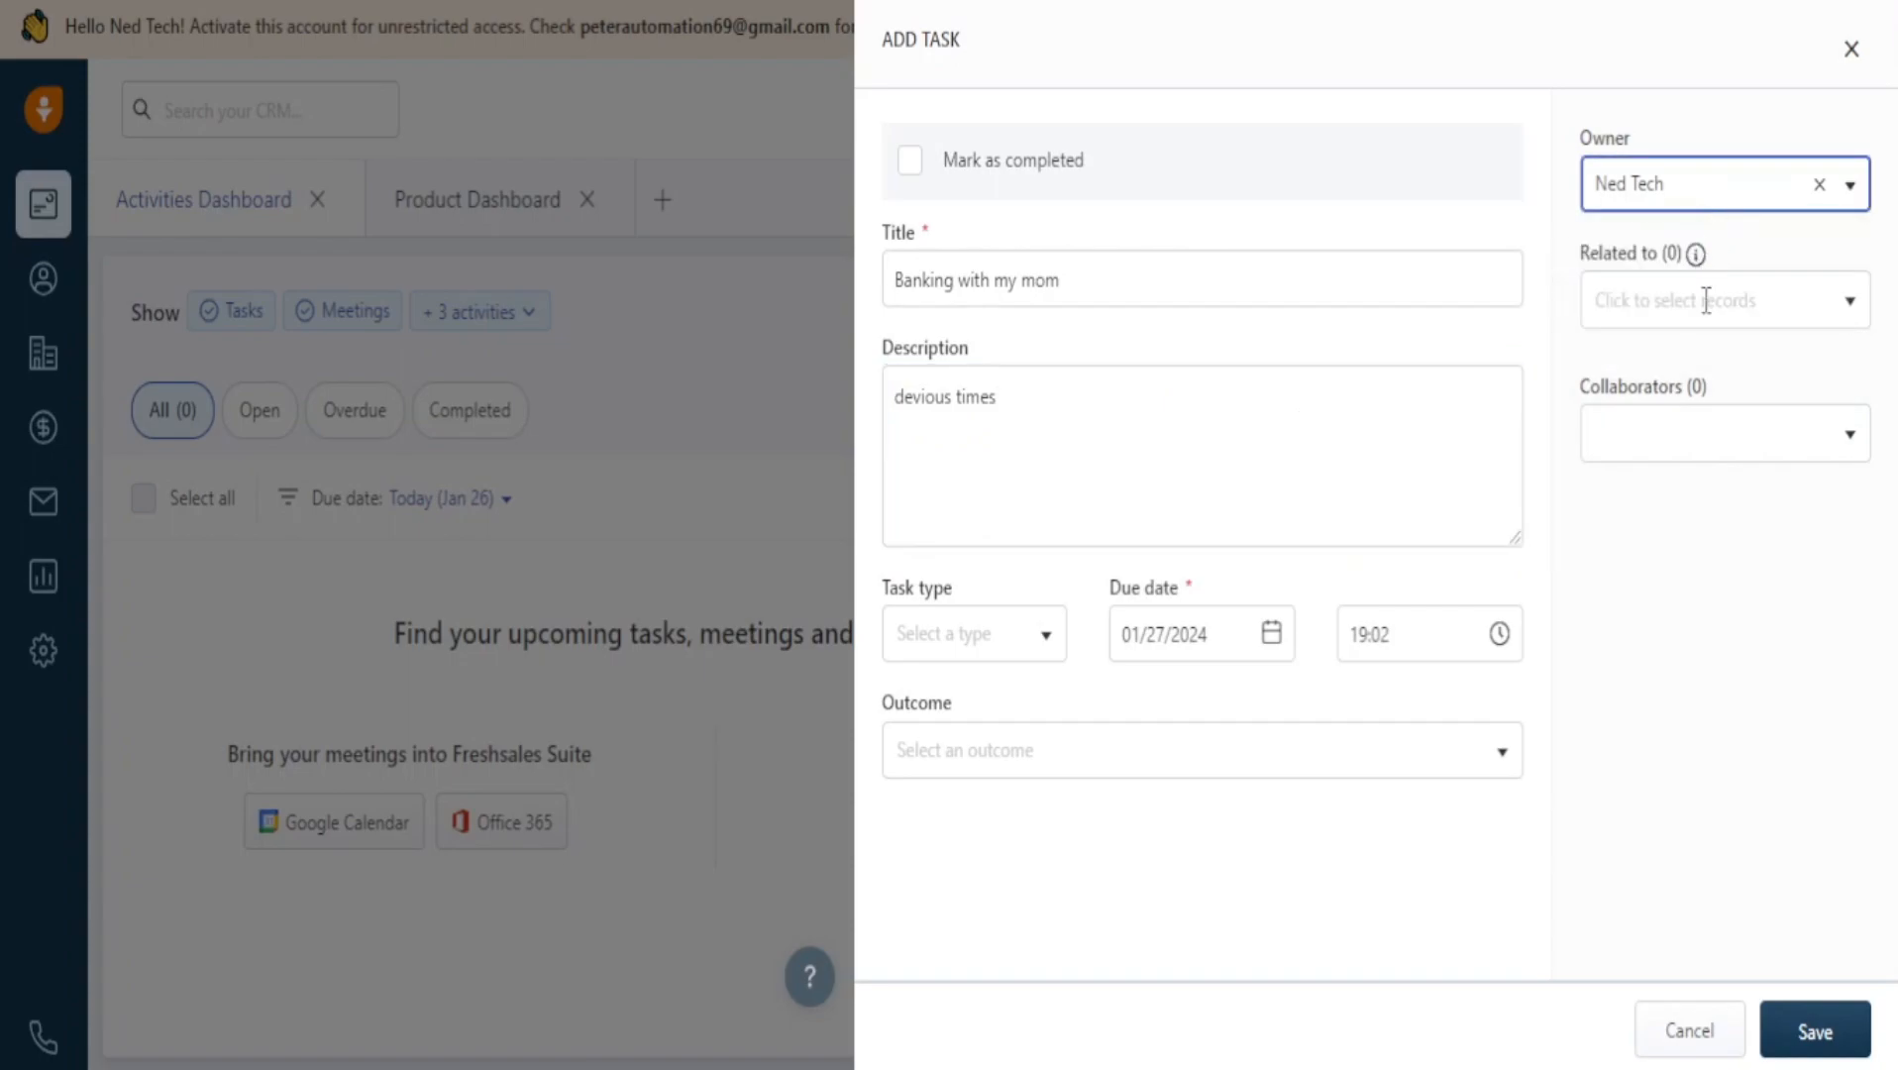
left_click(1707, 301)
left_click(1740, 240)
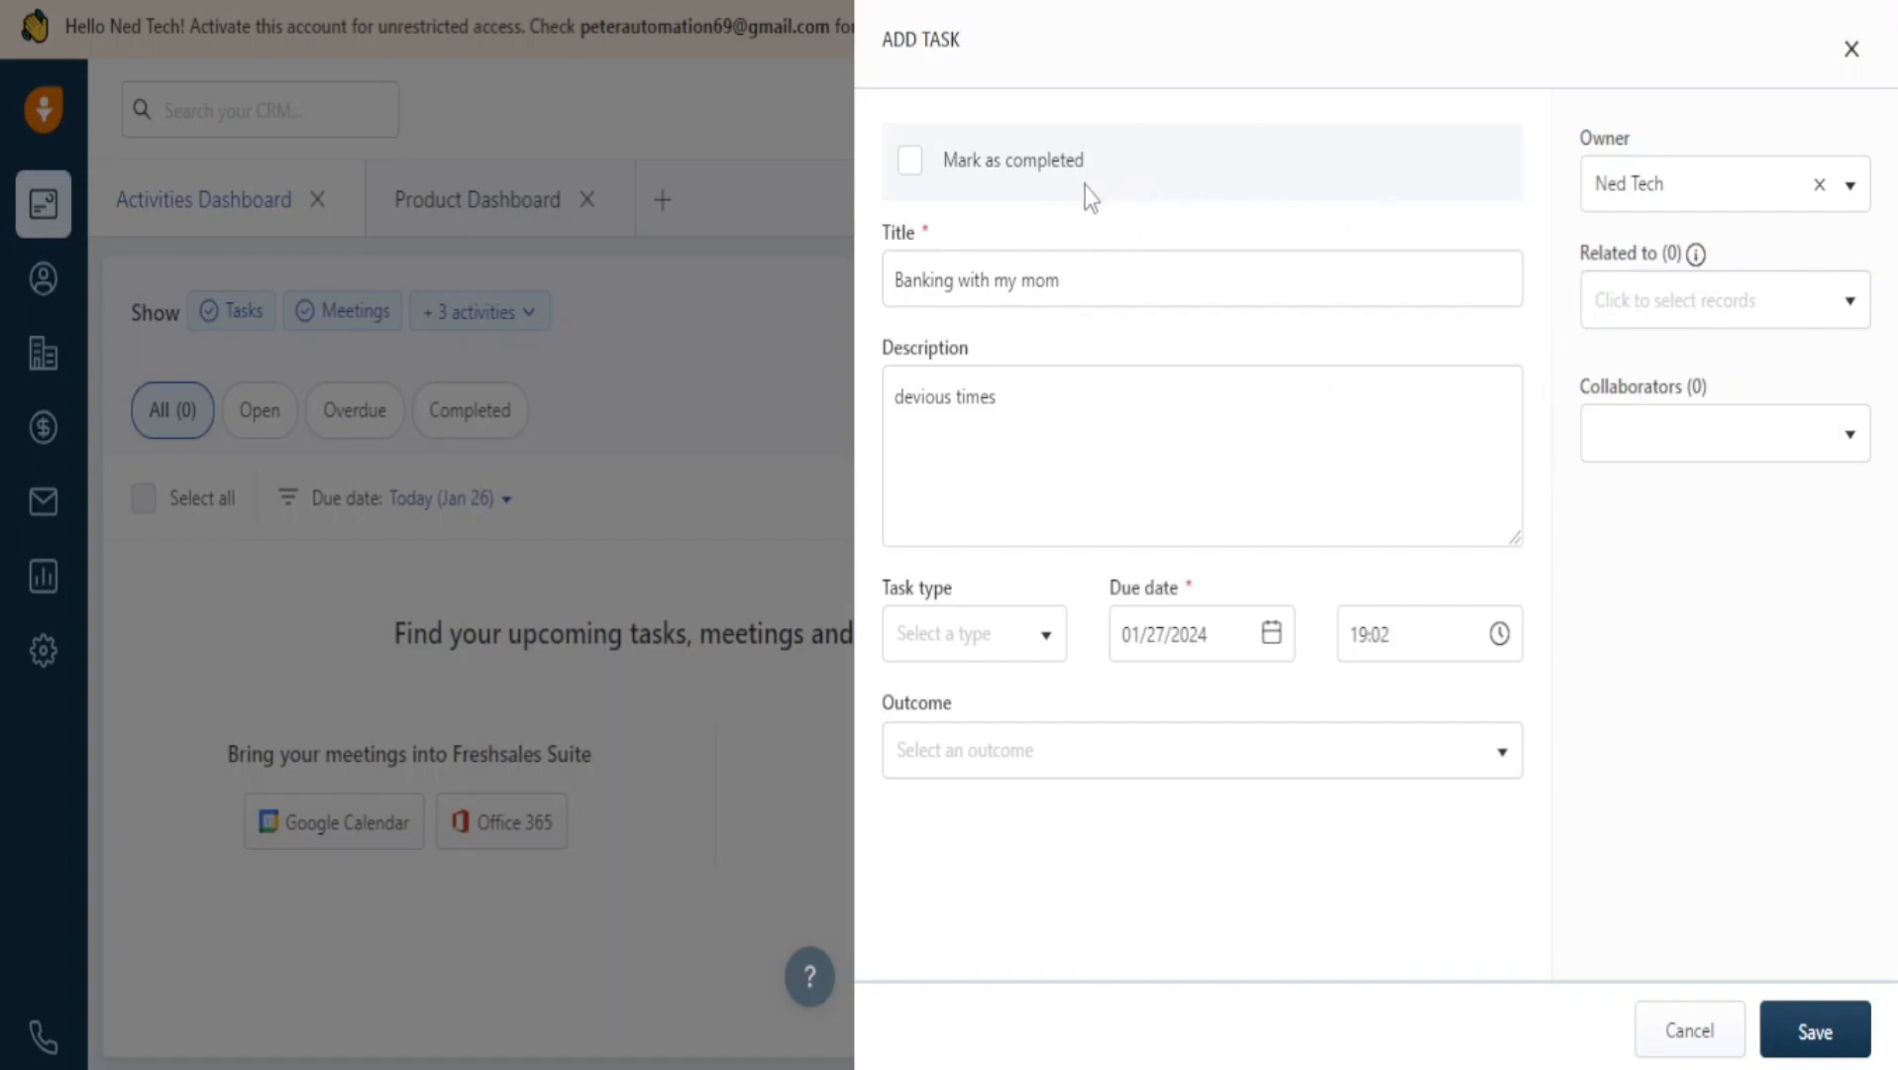
Leave the task not completed and set its task type to Call reminder.
left_click(910, 161)
left_click(912, 161)
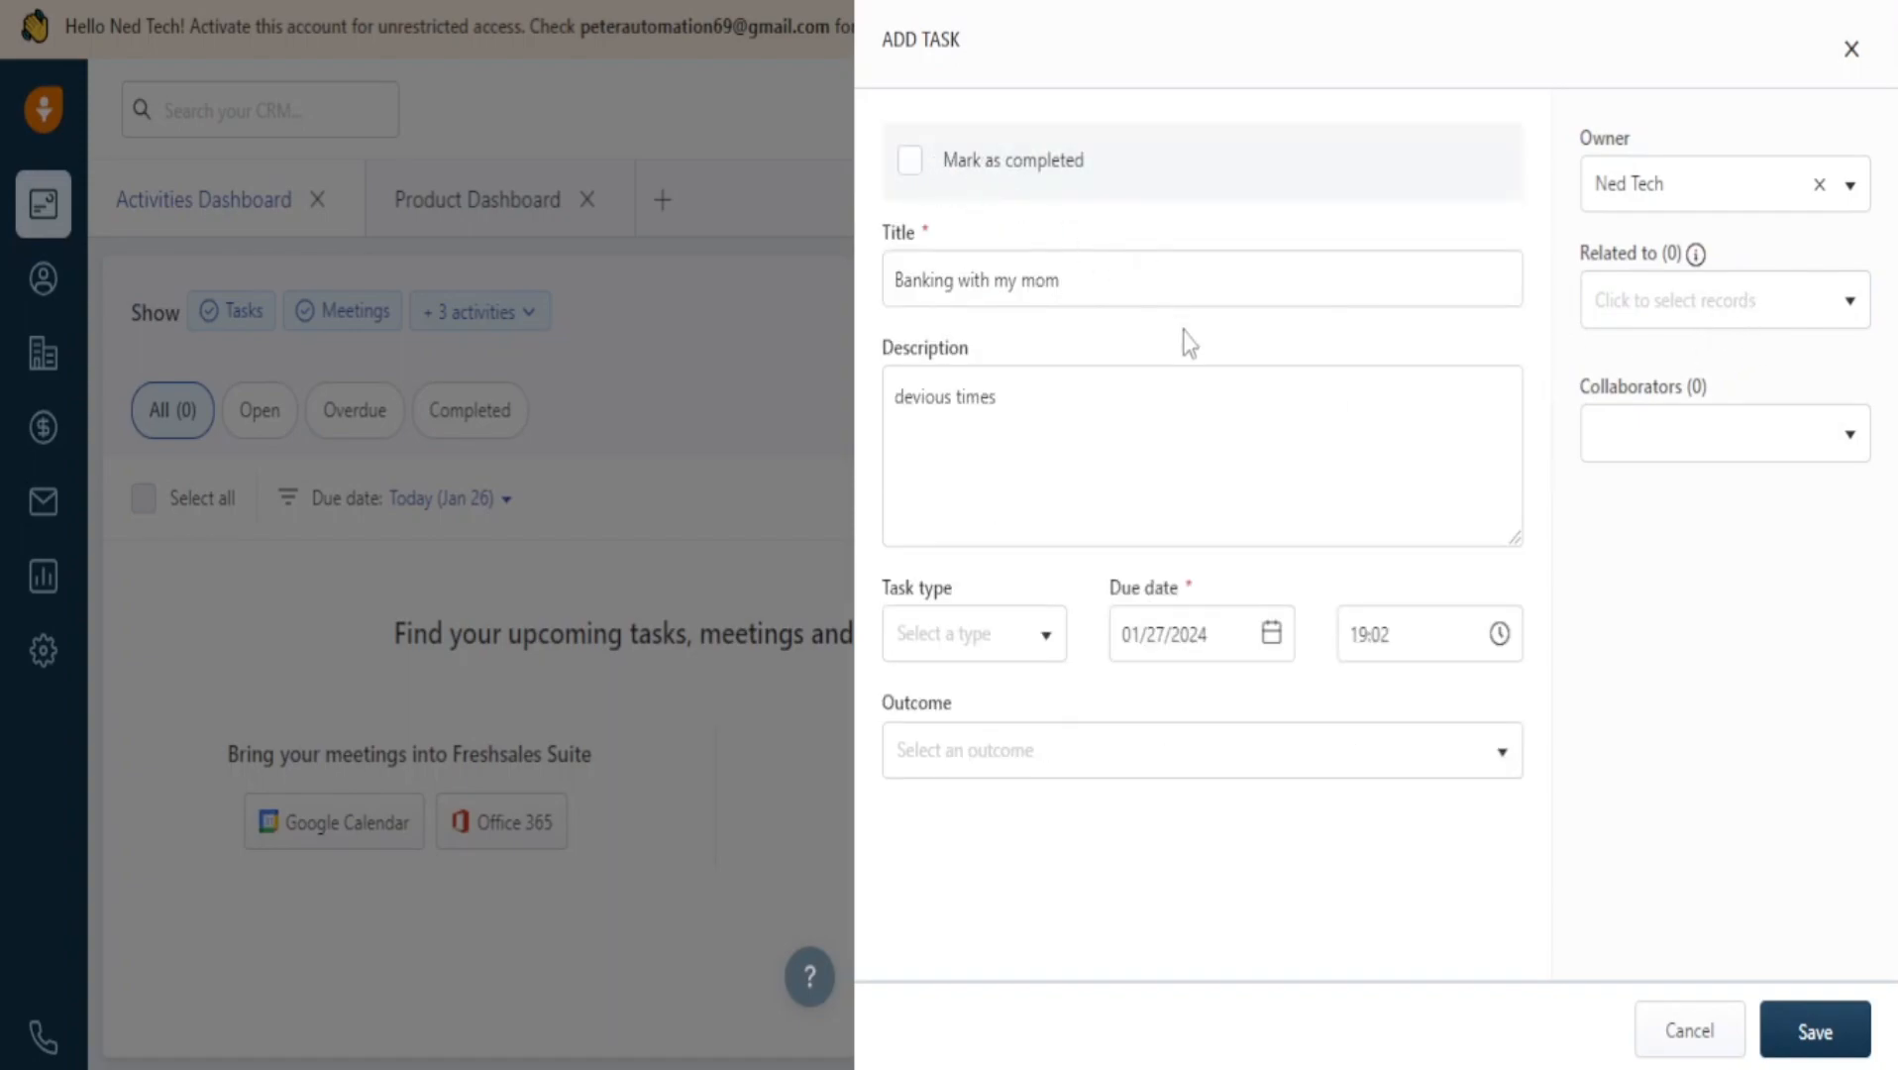
left_click(975, 639)
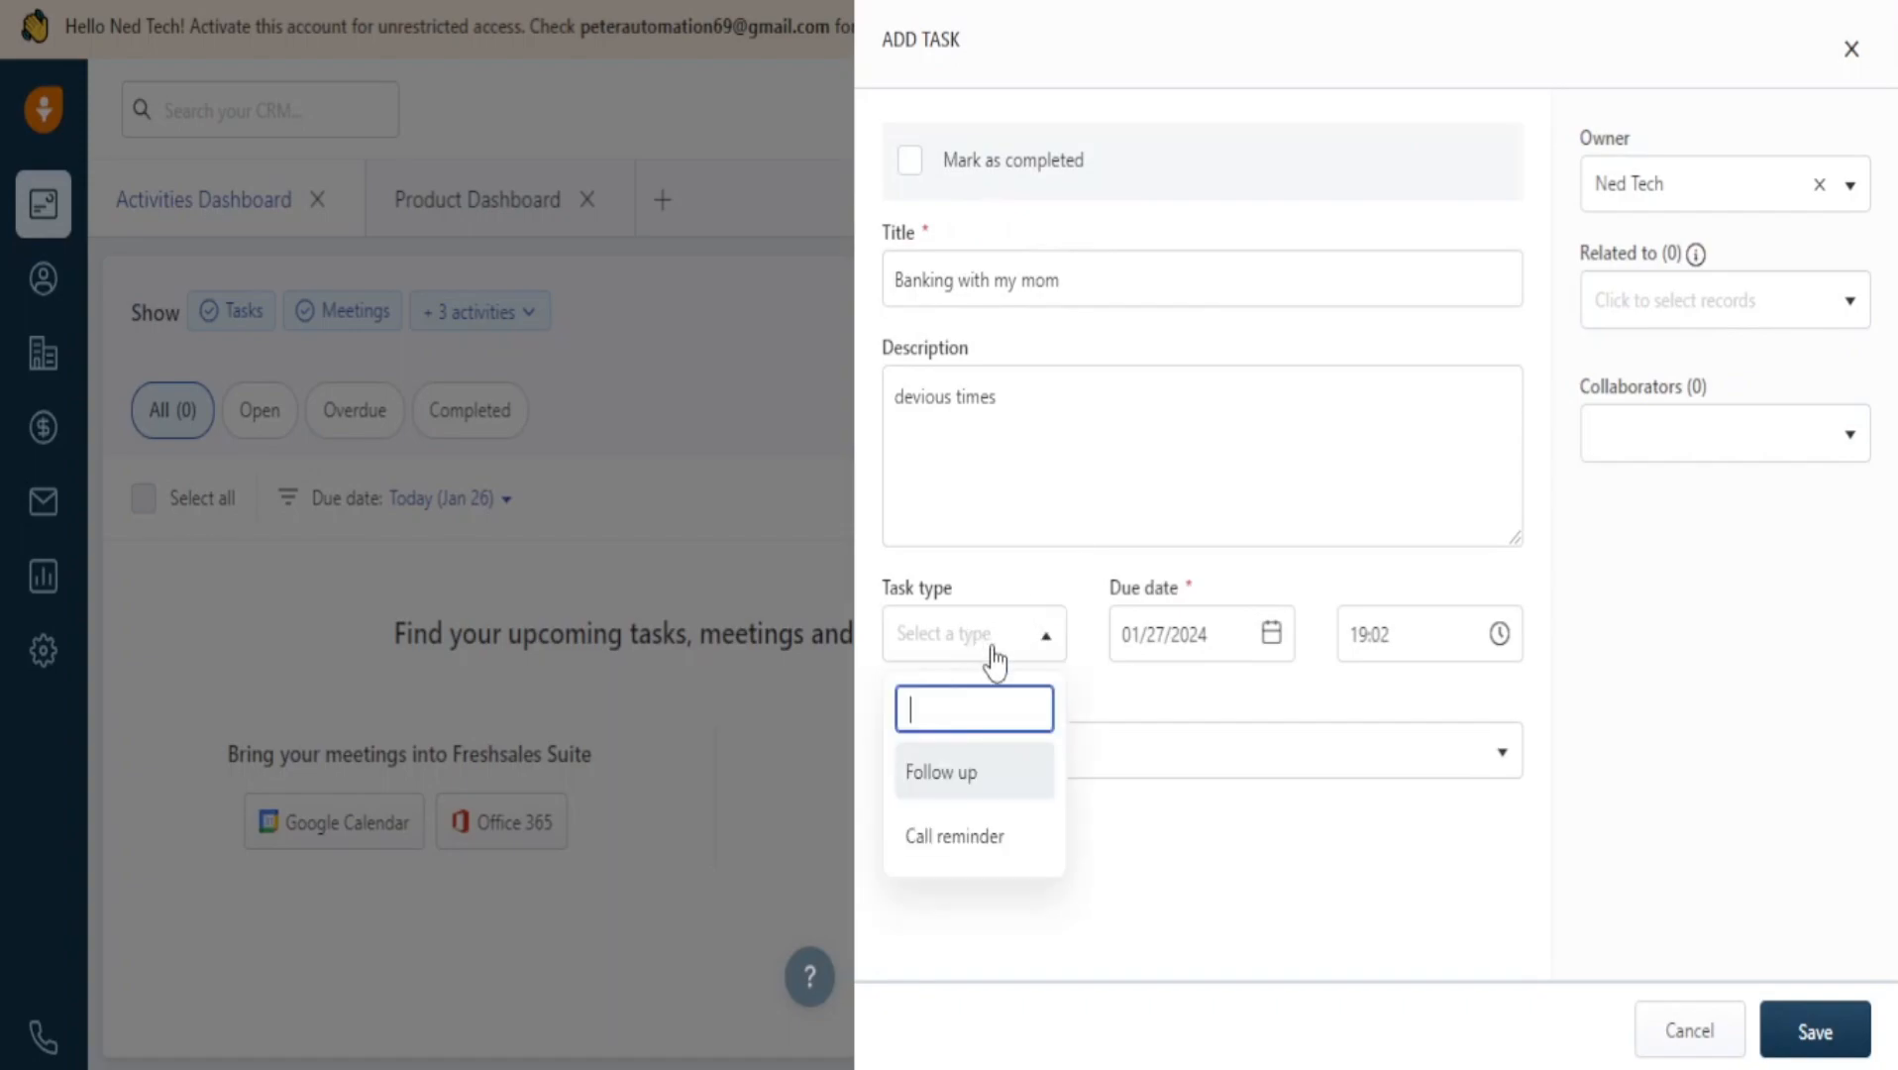
left_click(985, 841)
Search the task type list, then close it keeping Call reminder selected.
left_click(966, 655)
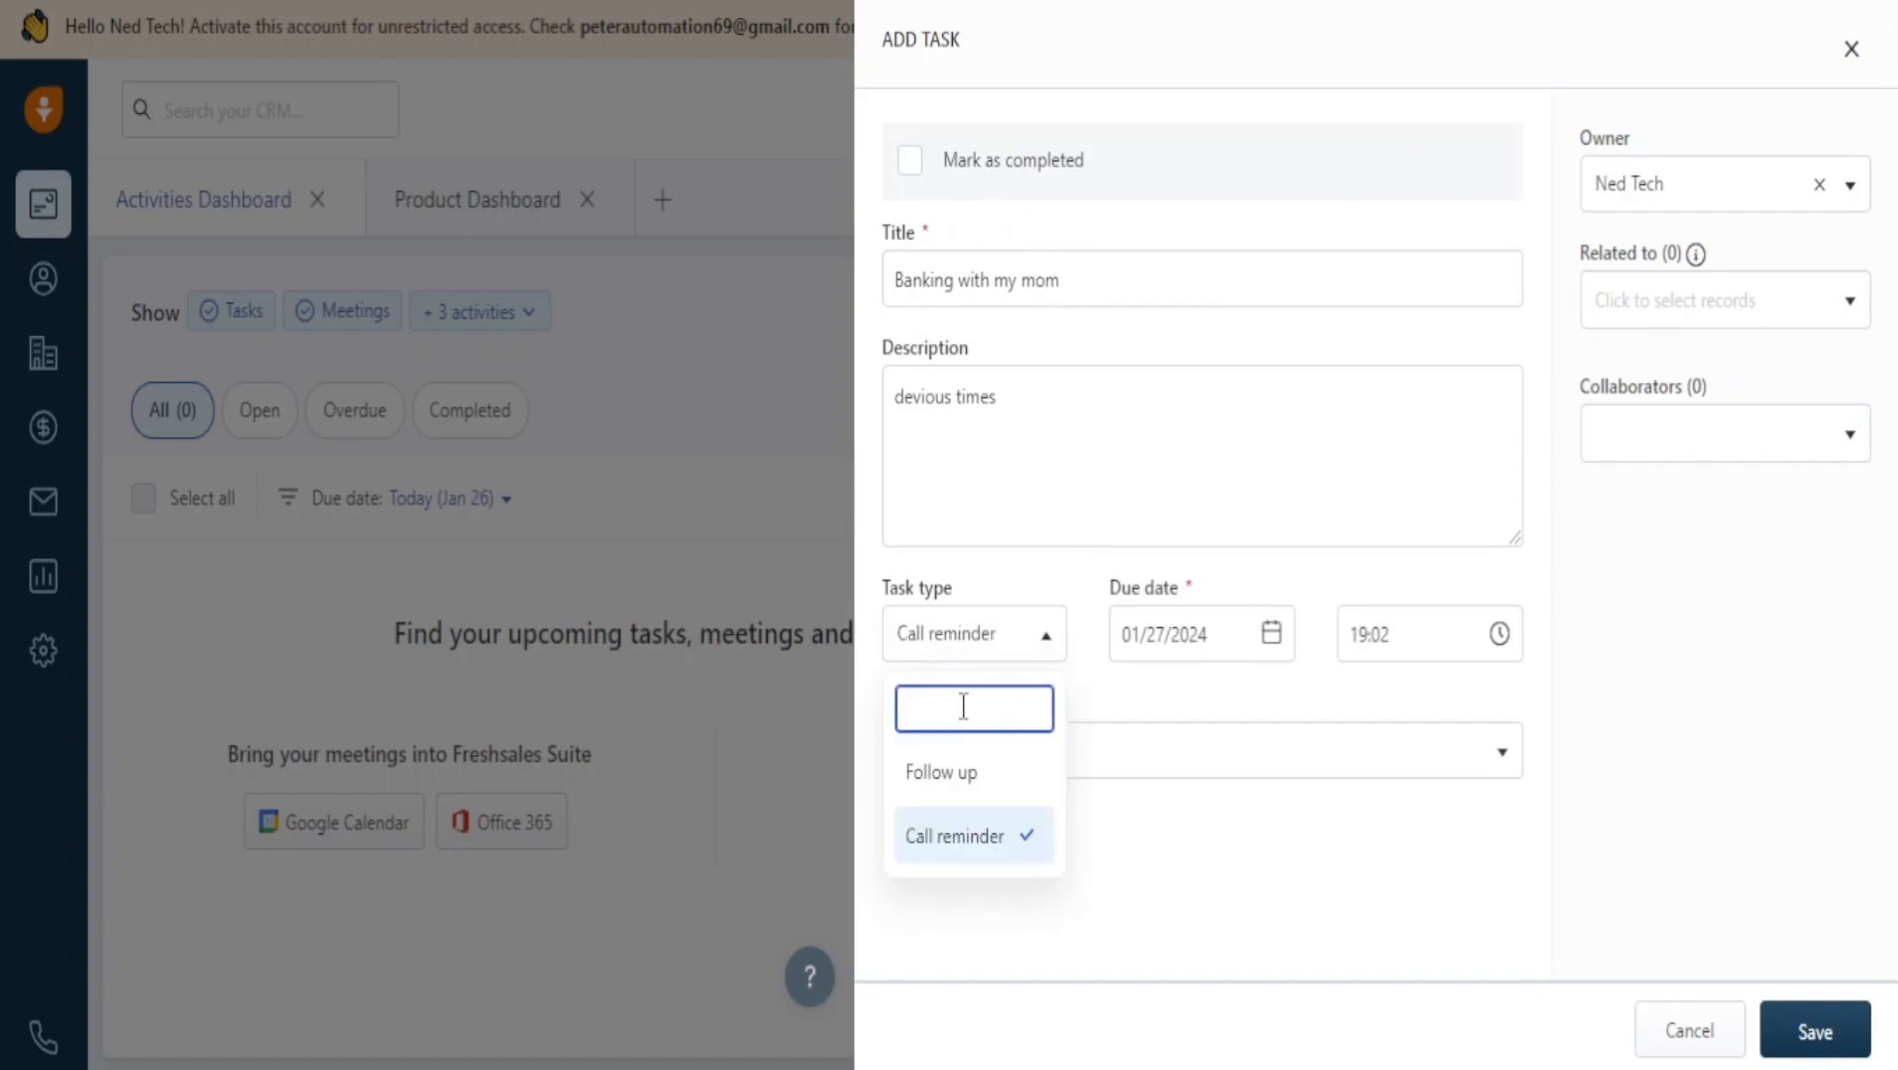
type("aa")
key("BackSpace")
key("BackSpace")
type("A")
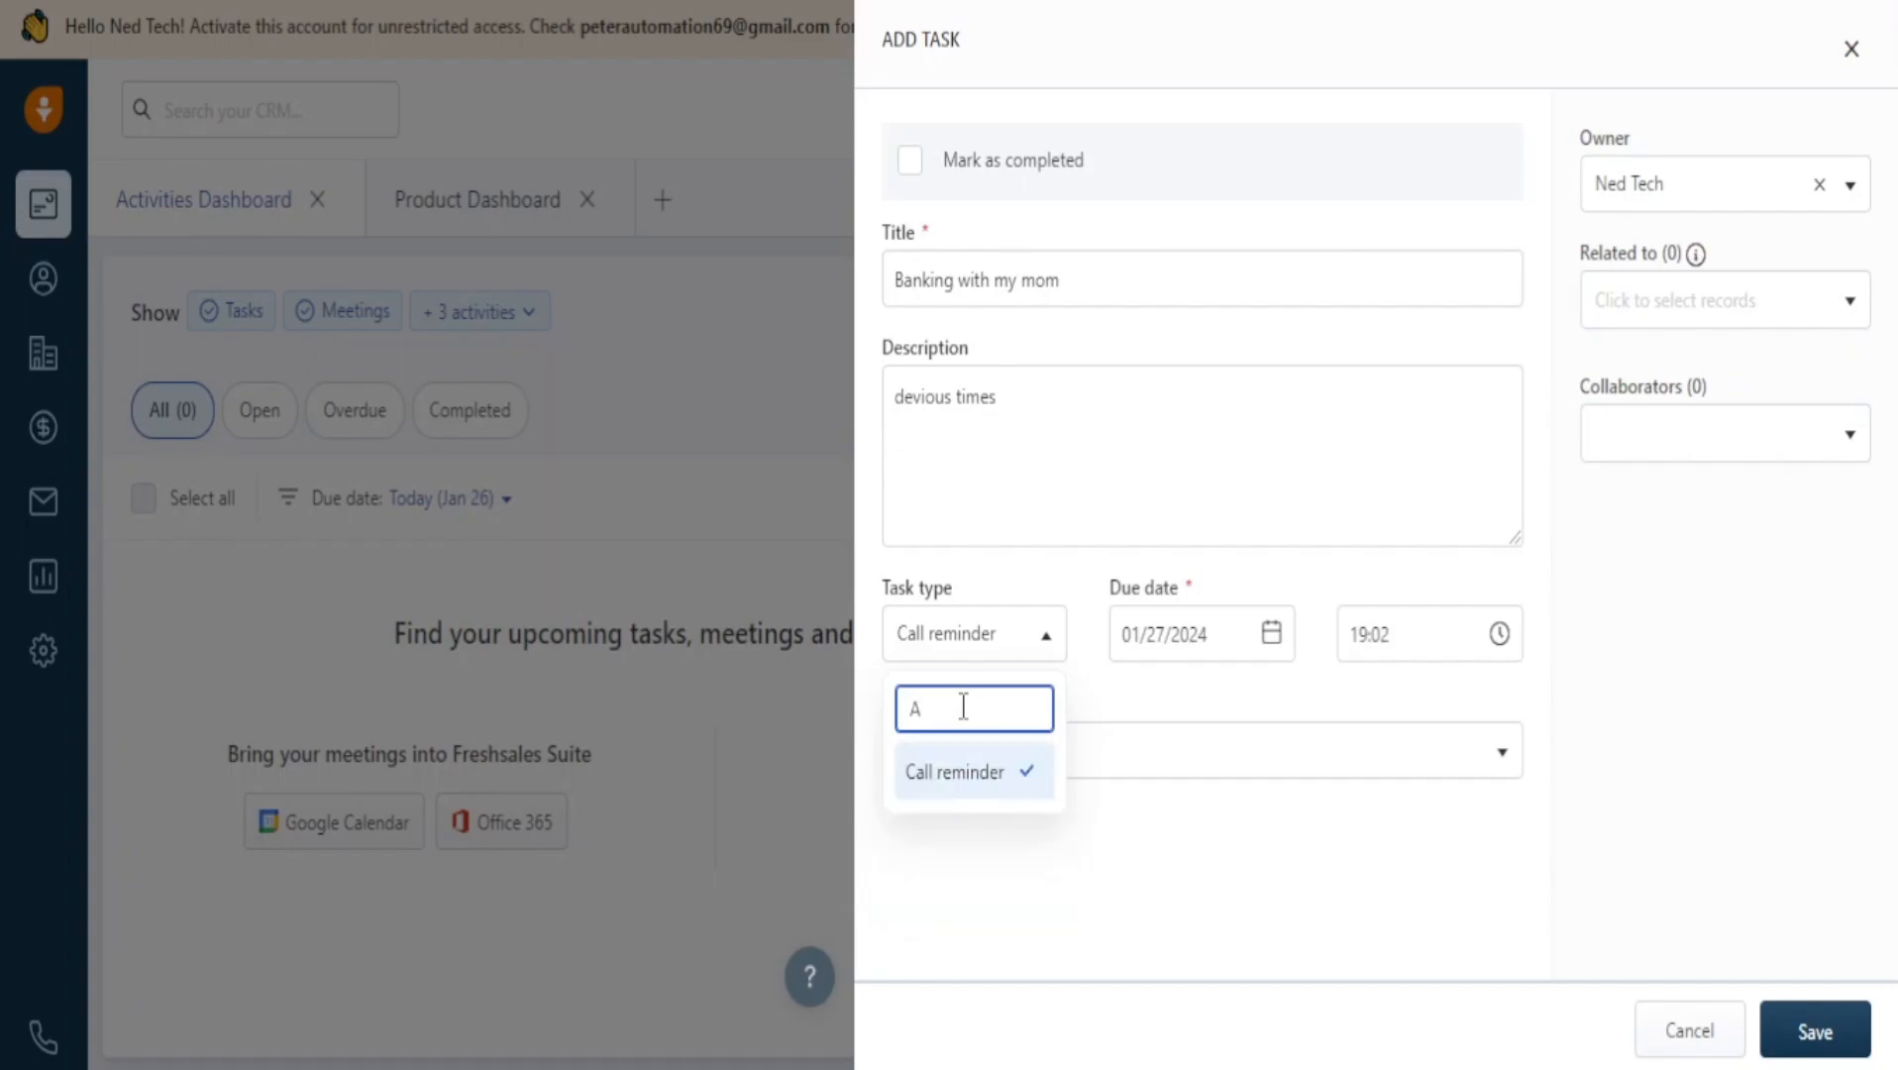
type("s")
key("BackSpace")
key("BackSpace")
type("asd")
key("BackSpace")
key("BackSpace")
key("BackSpace")
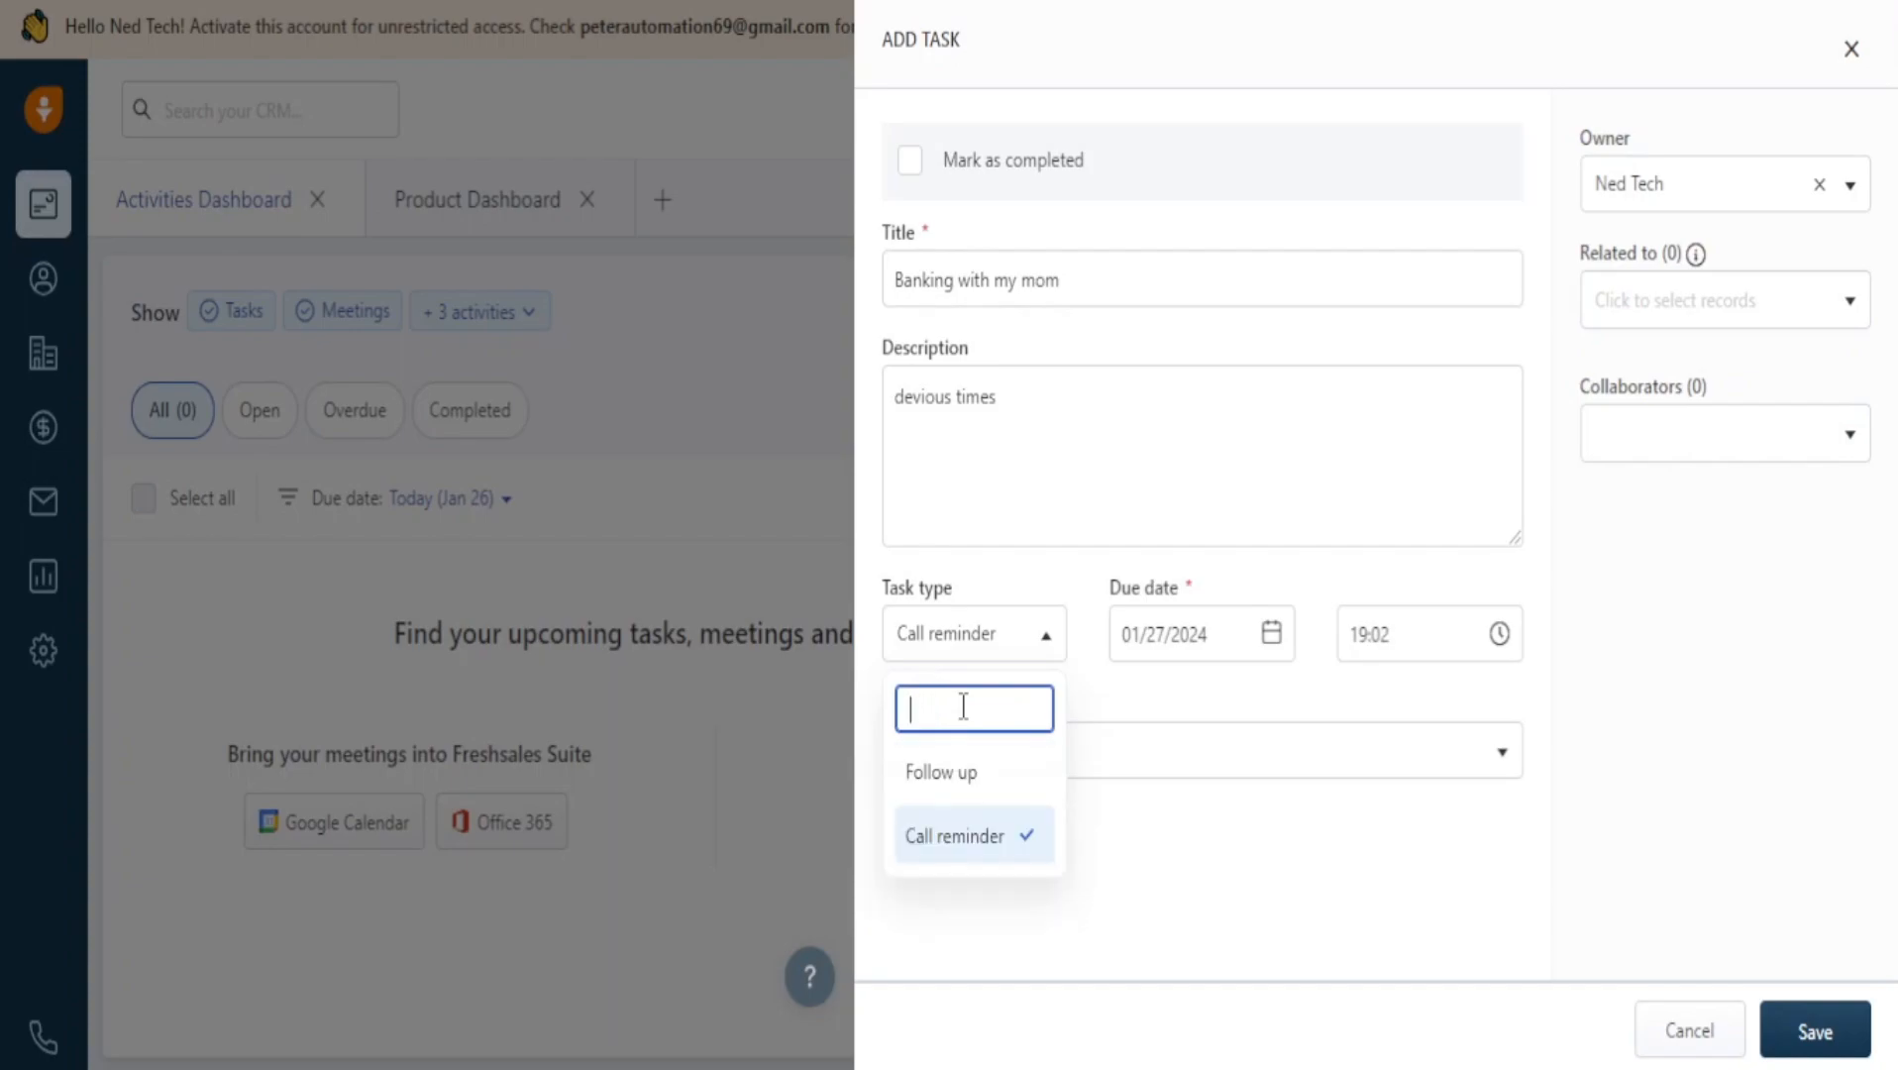
type("Serious thing")
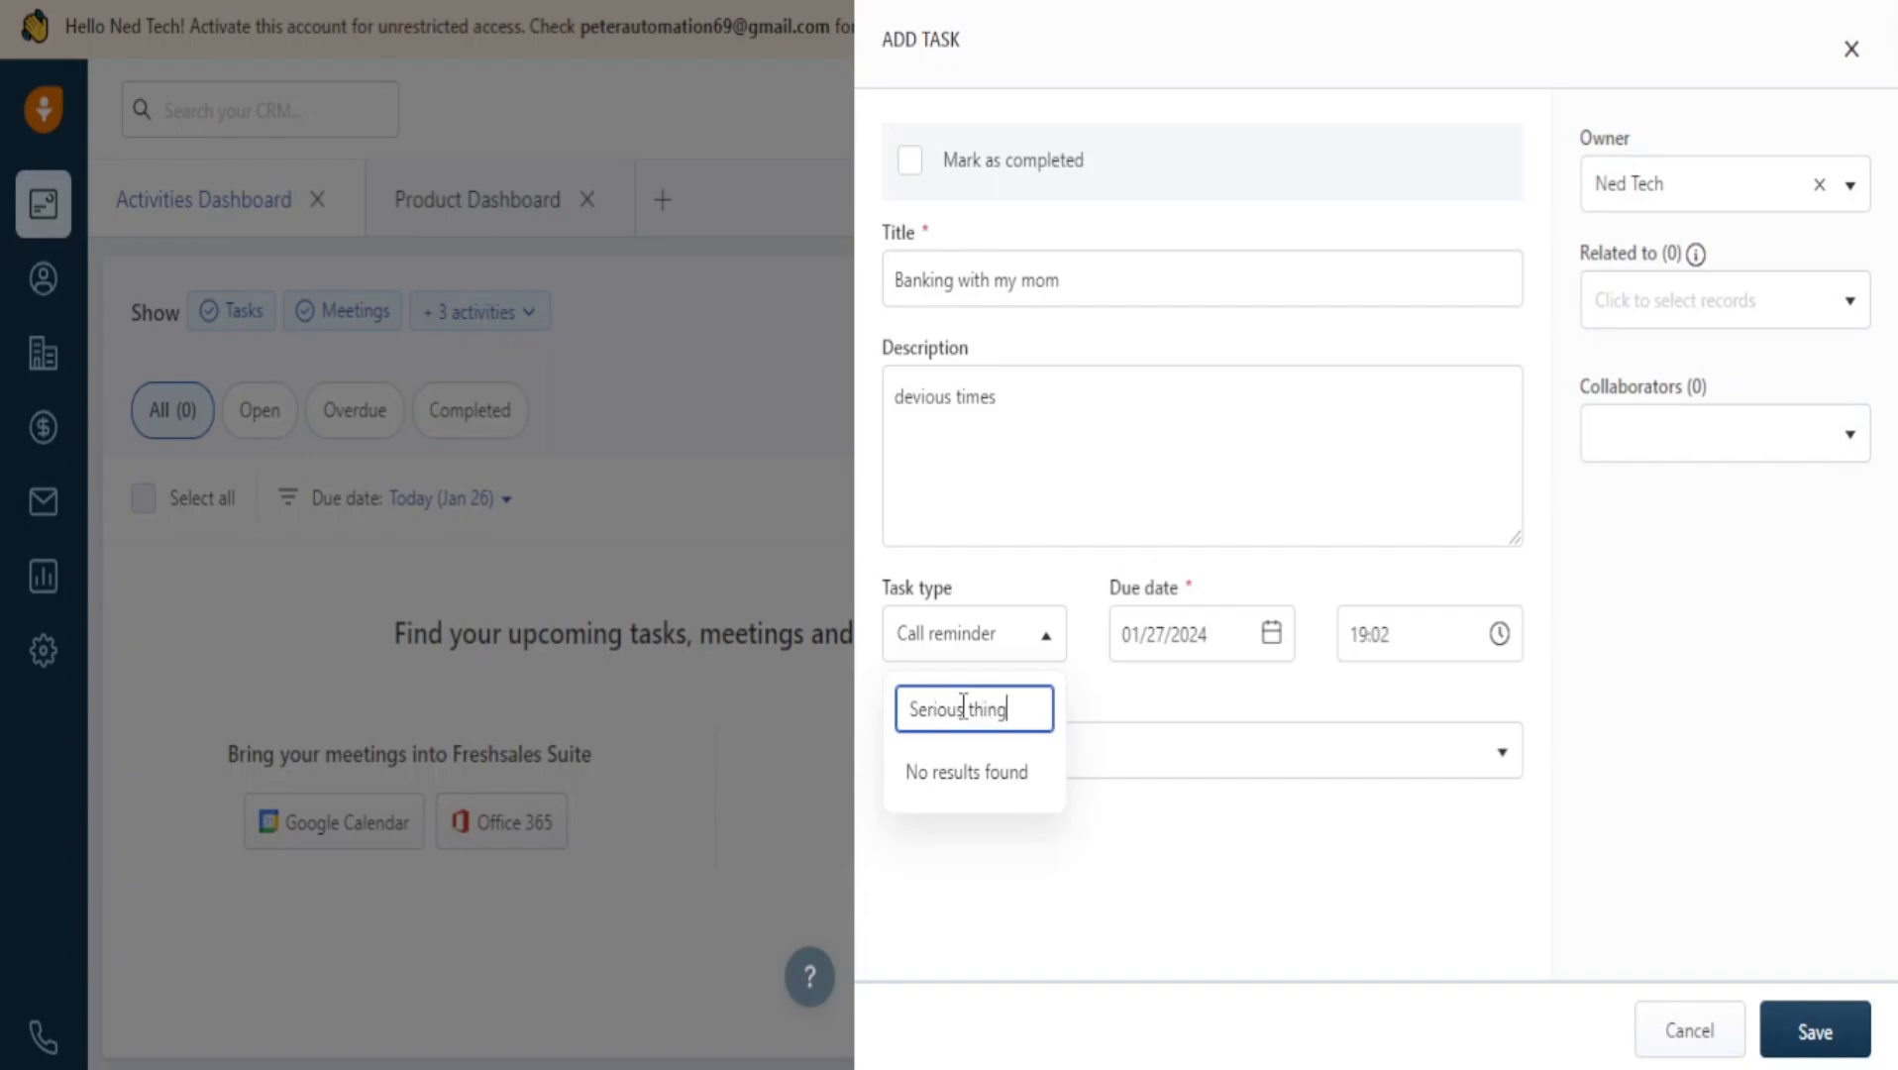
key("Escape")
left_click(1048, 666)
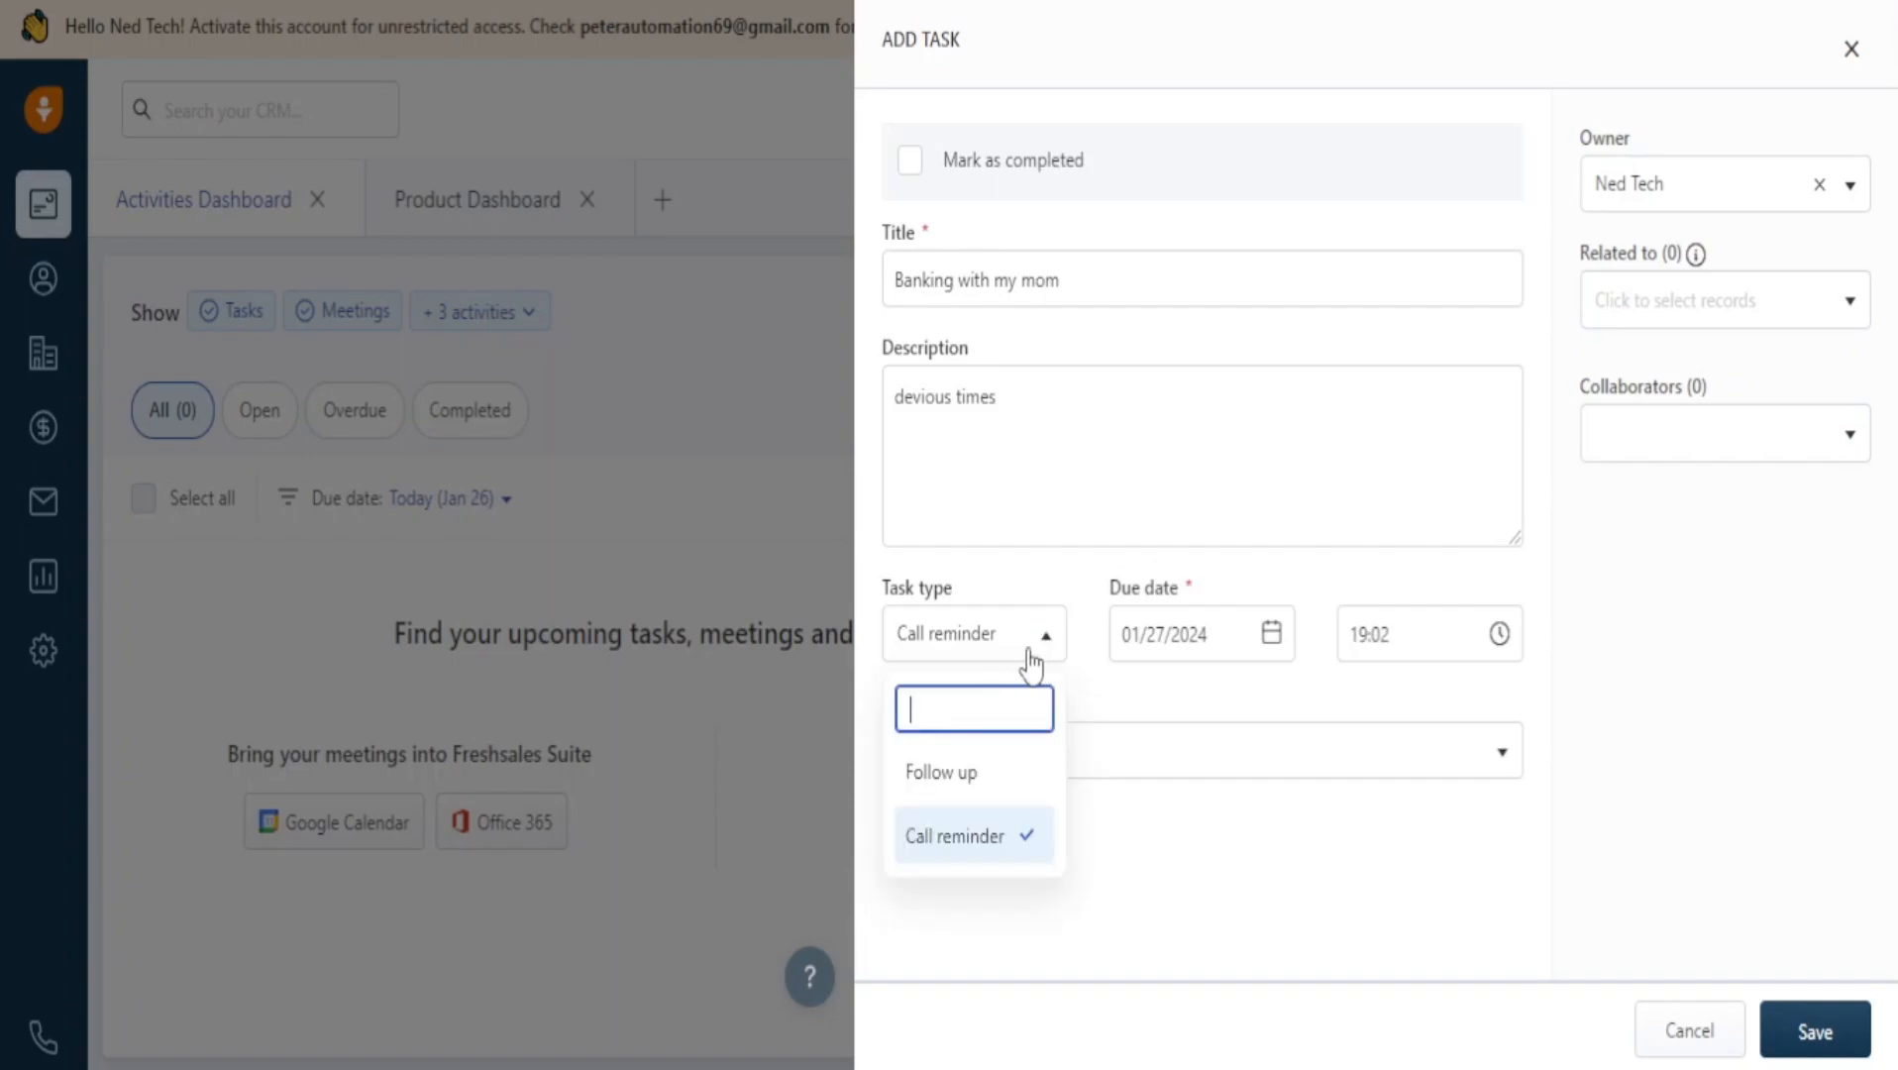
left_click(993, 644)
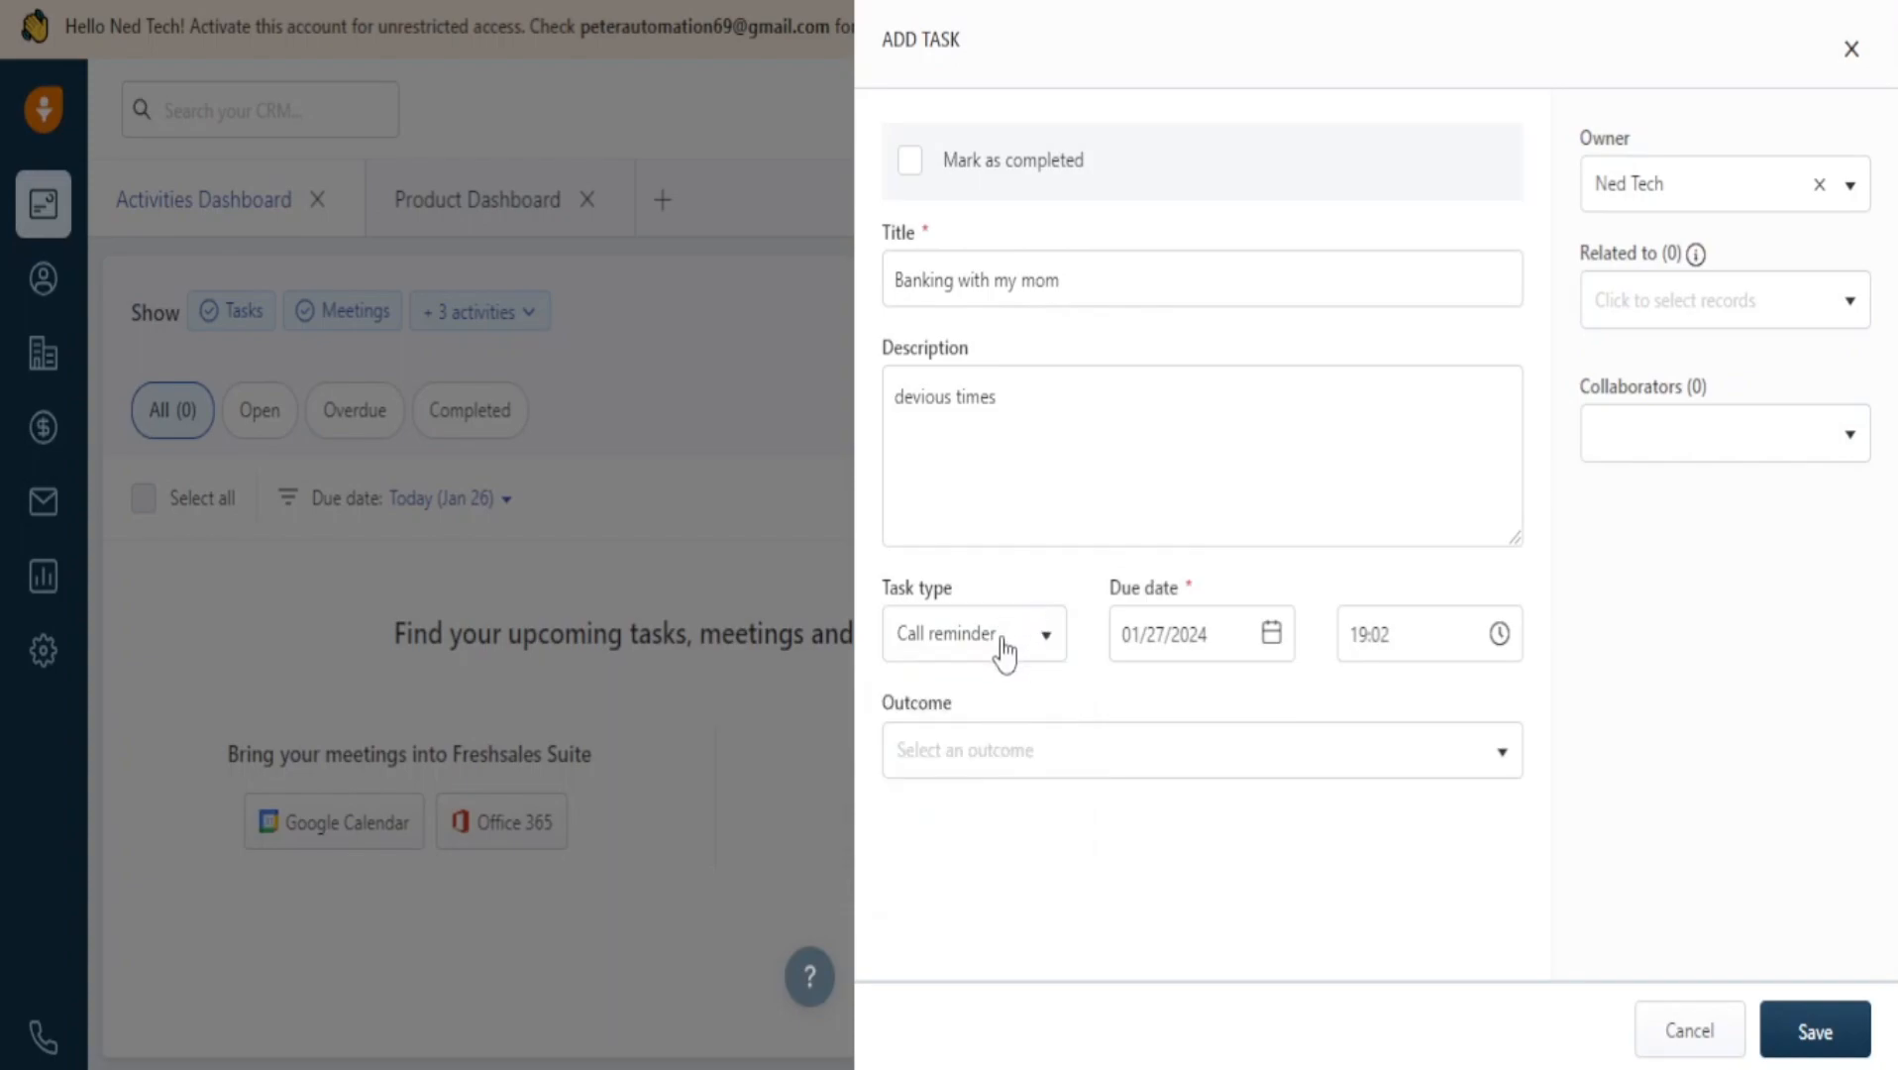
left_click(1003, 649)
left_click(1035, 646)
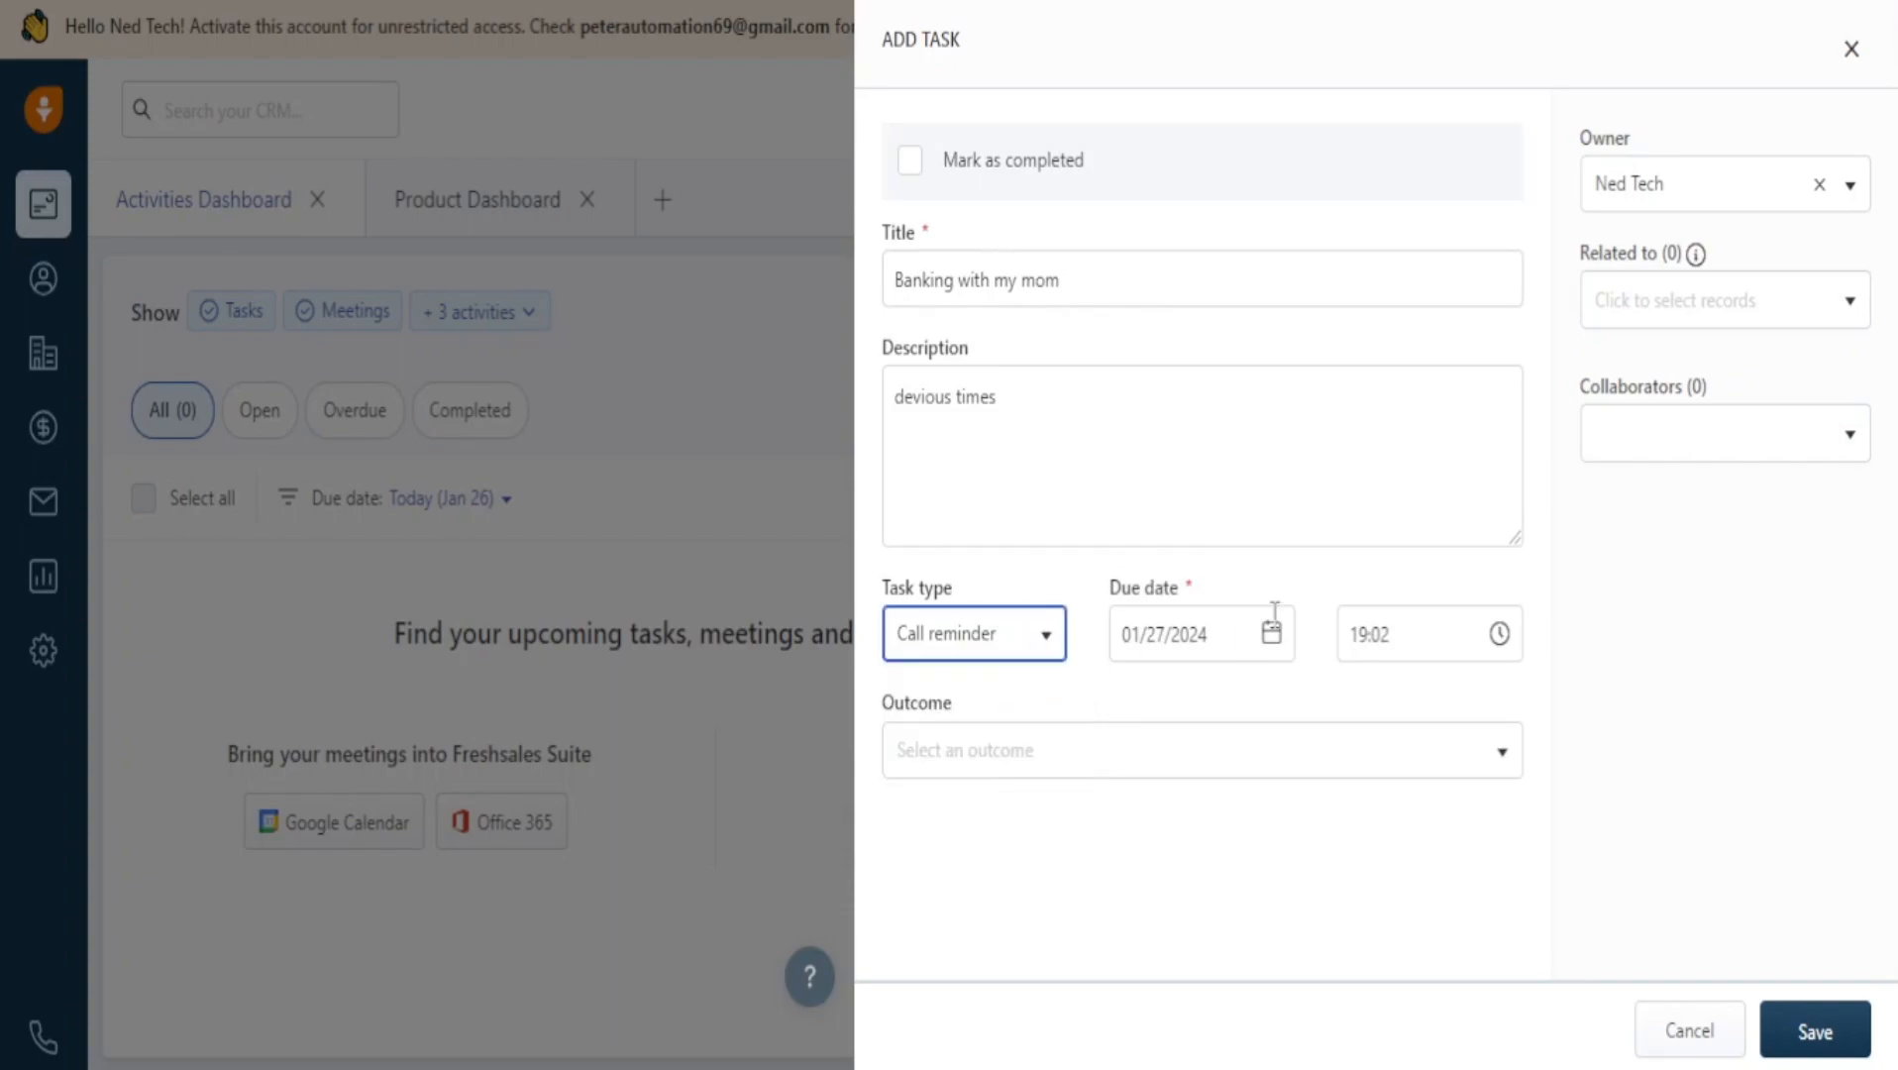
Keep the due date 01/27/2024 at 19:02, leave Outcome empty, and save the task.
left_click(1199, 635)
left_click(1391, 664)
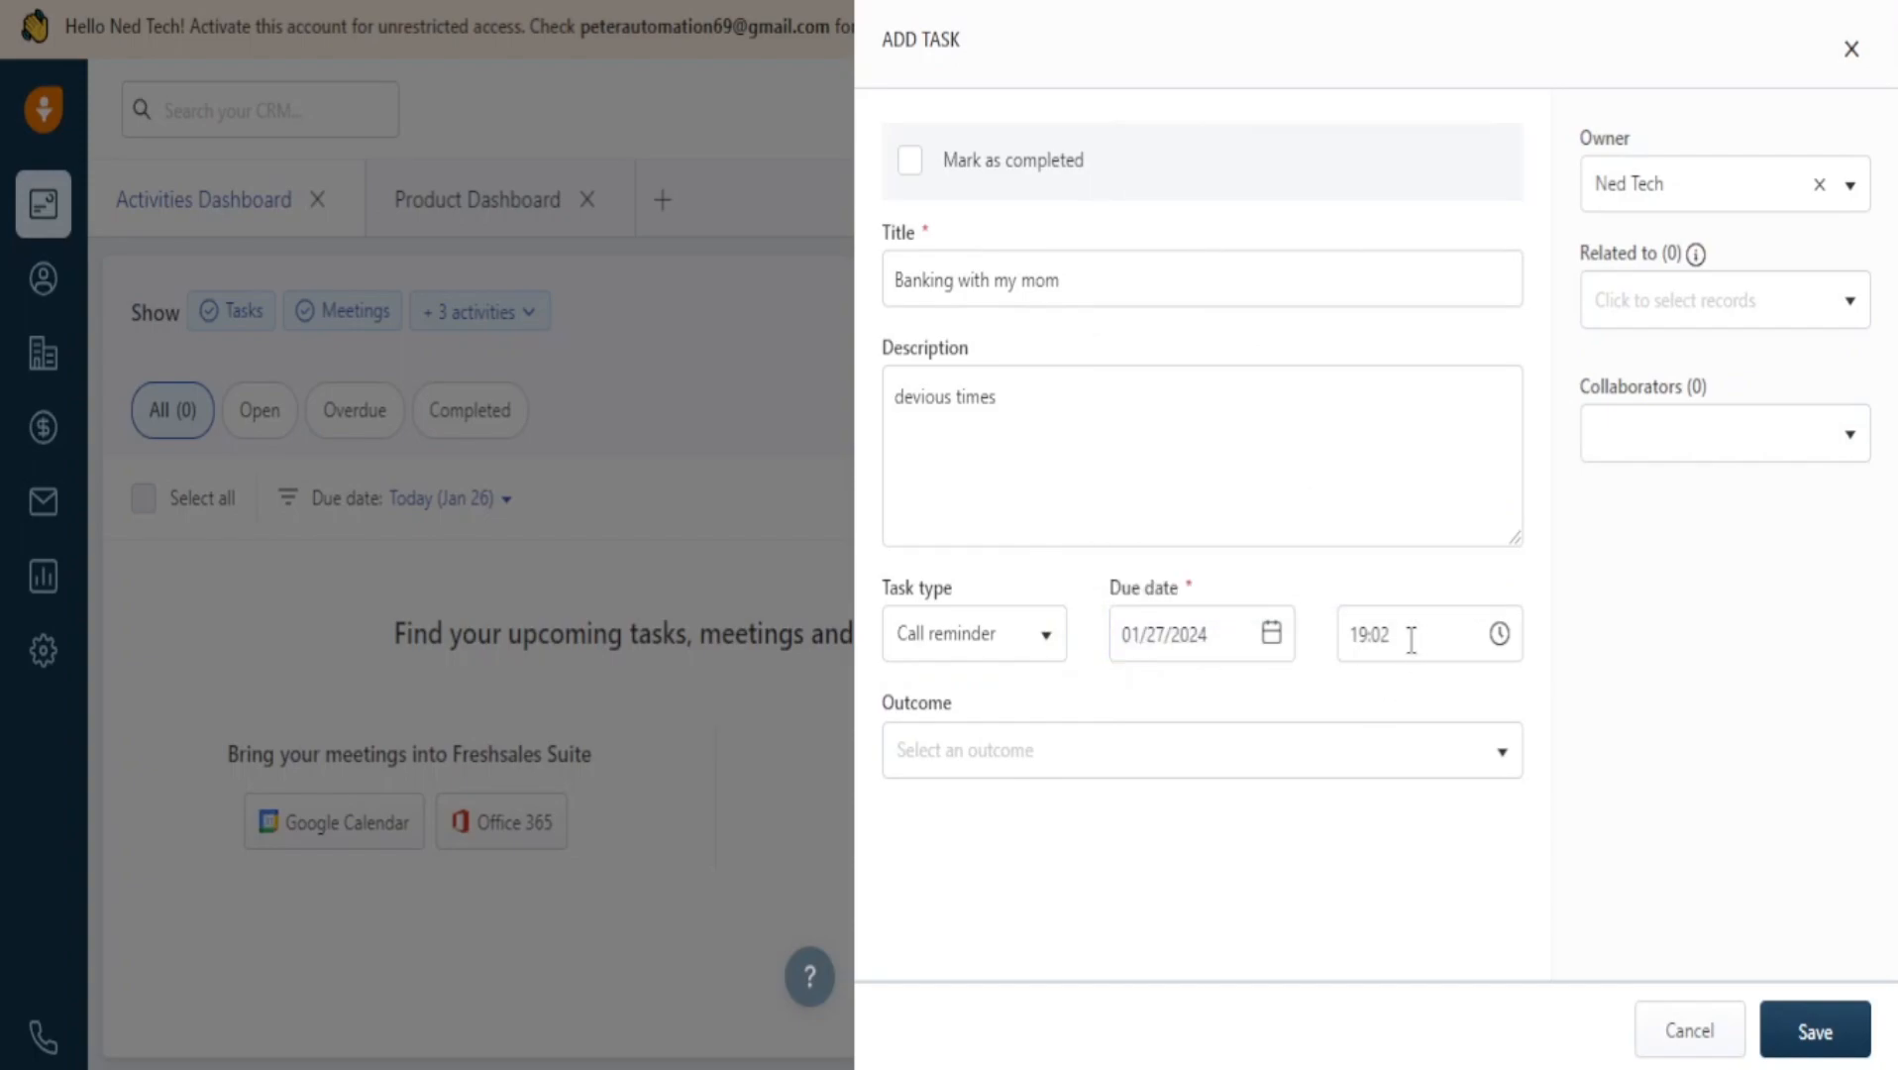
left_click(1364, 634)
left_click(1207, 771)
scroll(1175, 832, "down", 2)
scroll(1184, 838, "down", 1)
scroll(1182, 832, "up", 1)
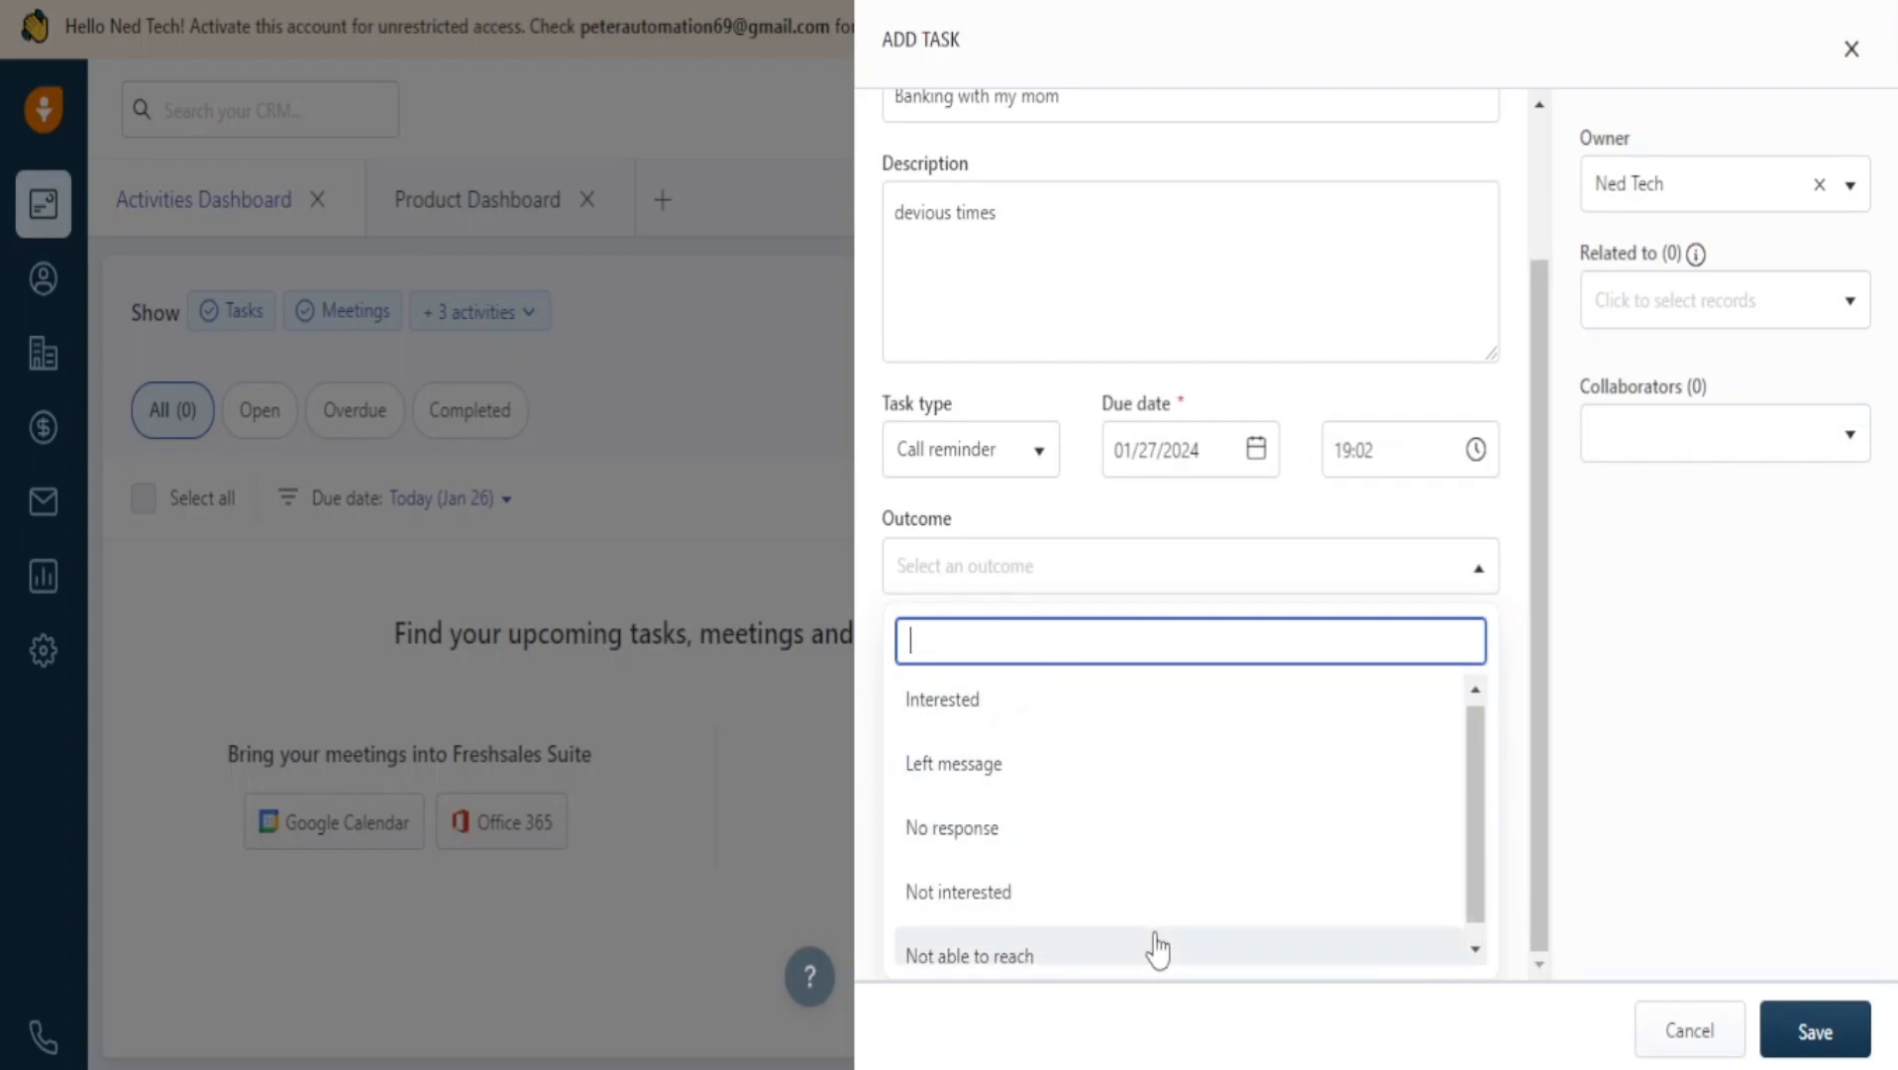
scroll(1153, 949, "down", 1)
left_click(1108, 322)
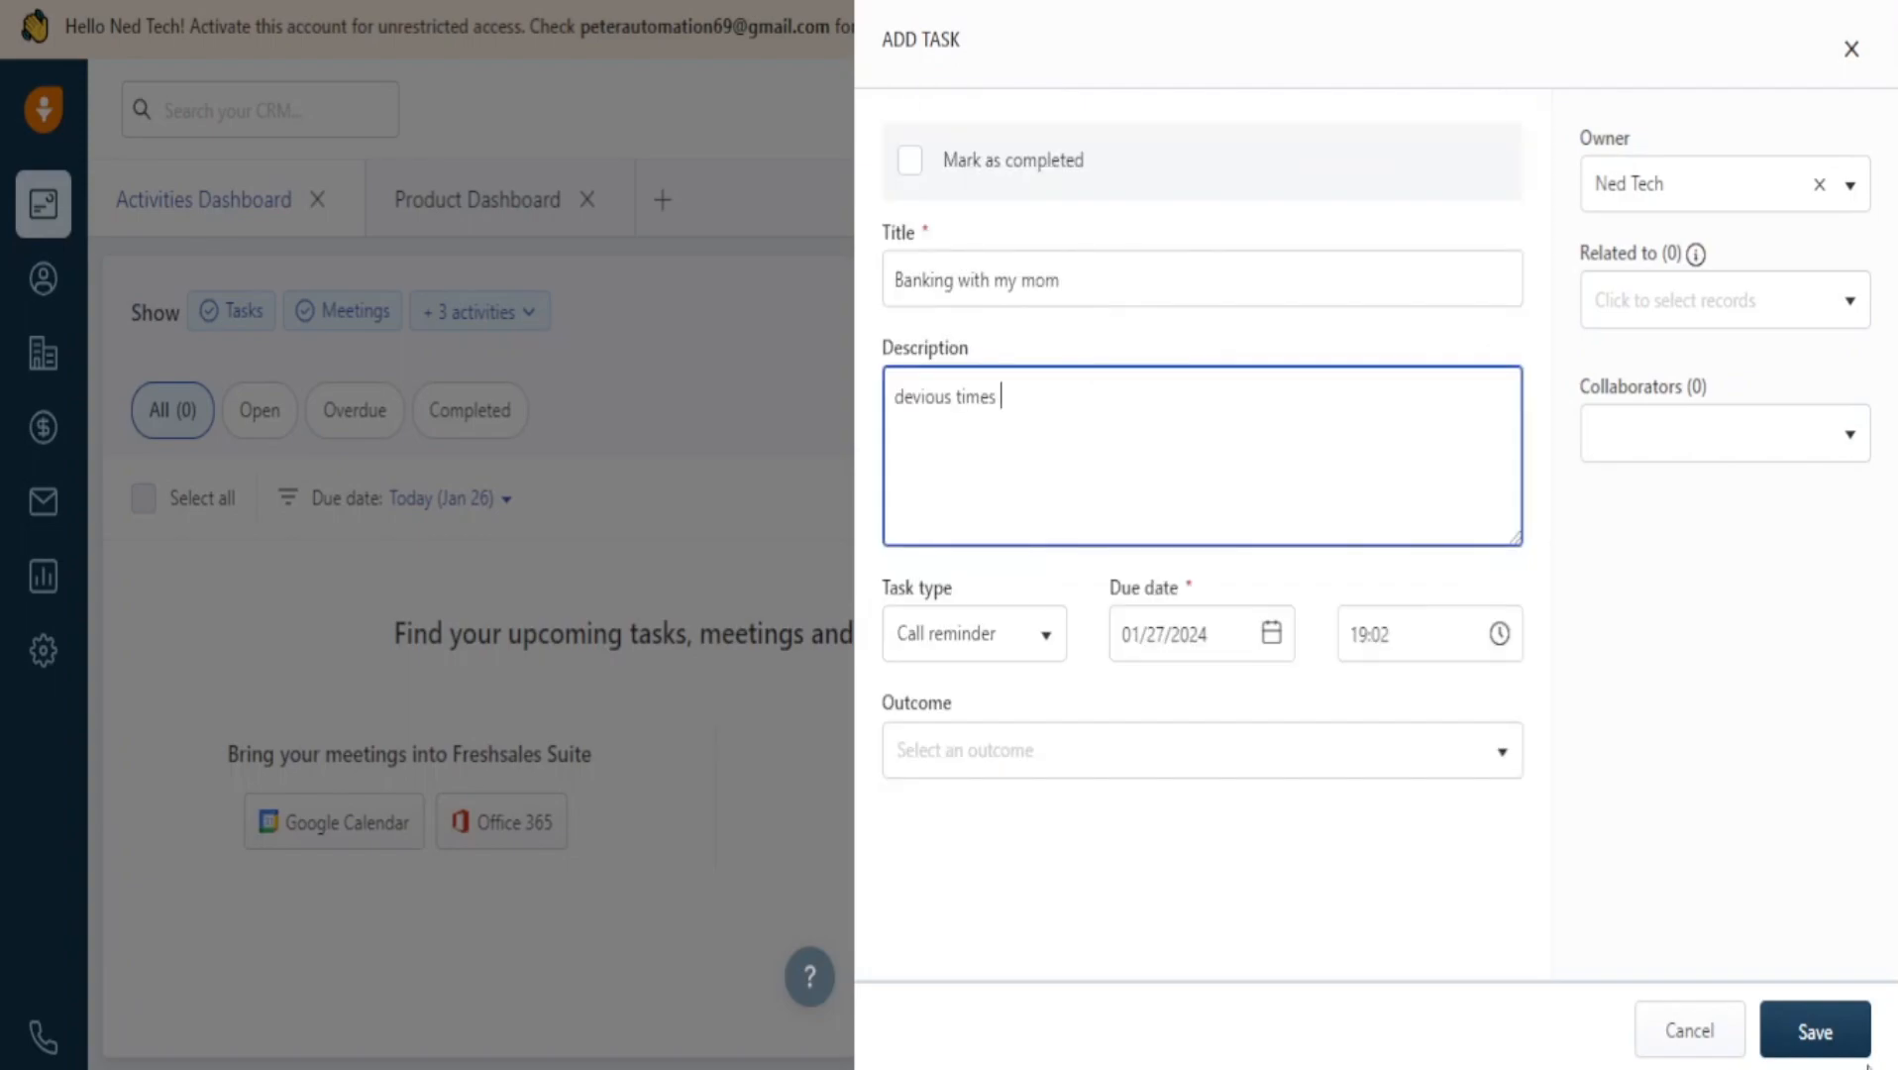
left_click(1813, 1034)
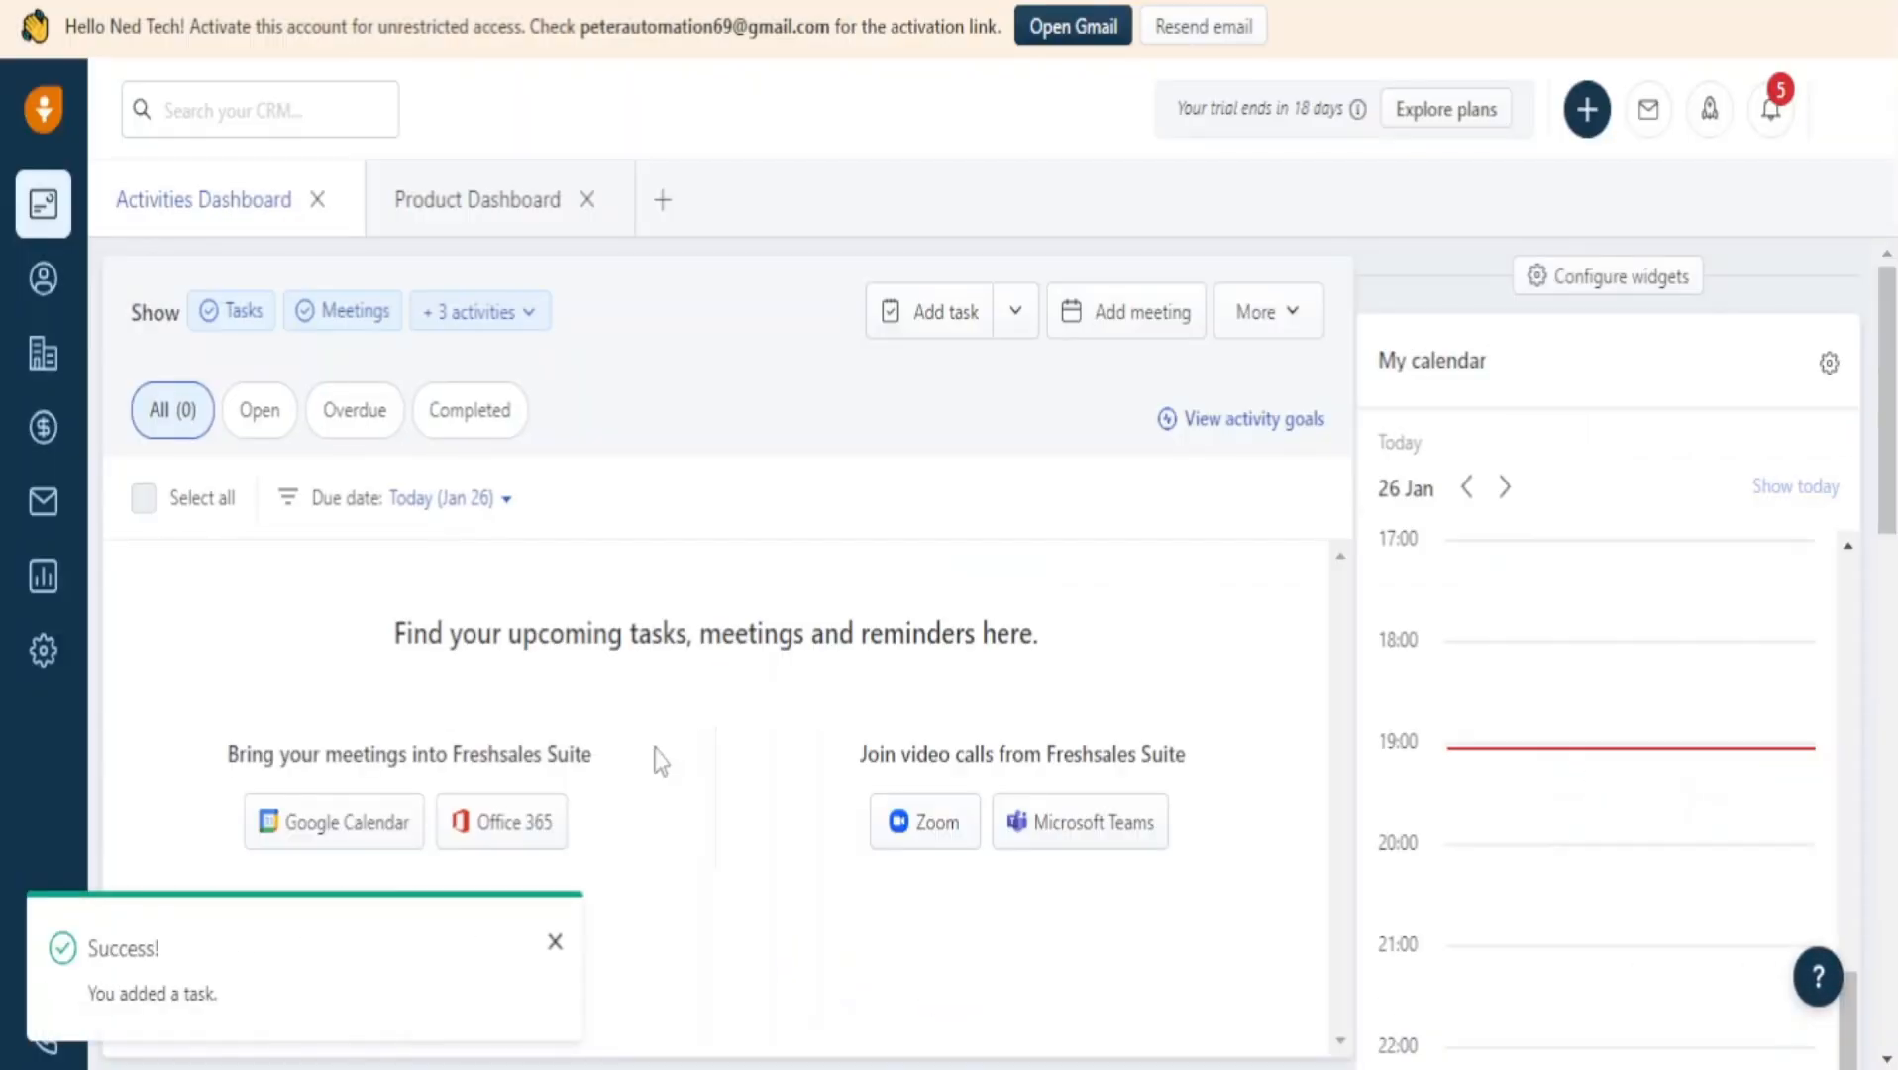
Filter to Open activities, open 'Banking with my mom', mark it completed and save.
scroll(1602, 707, "up", 5)
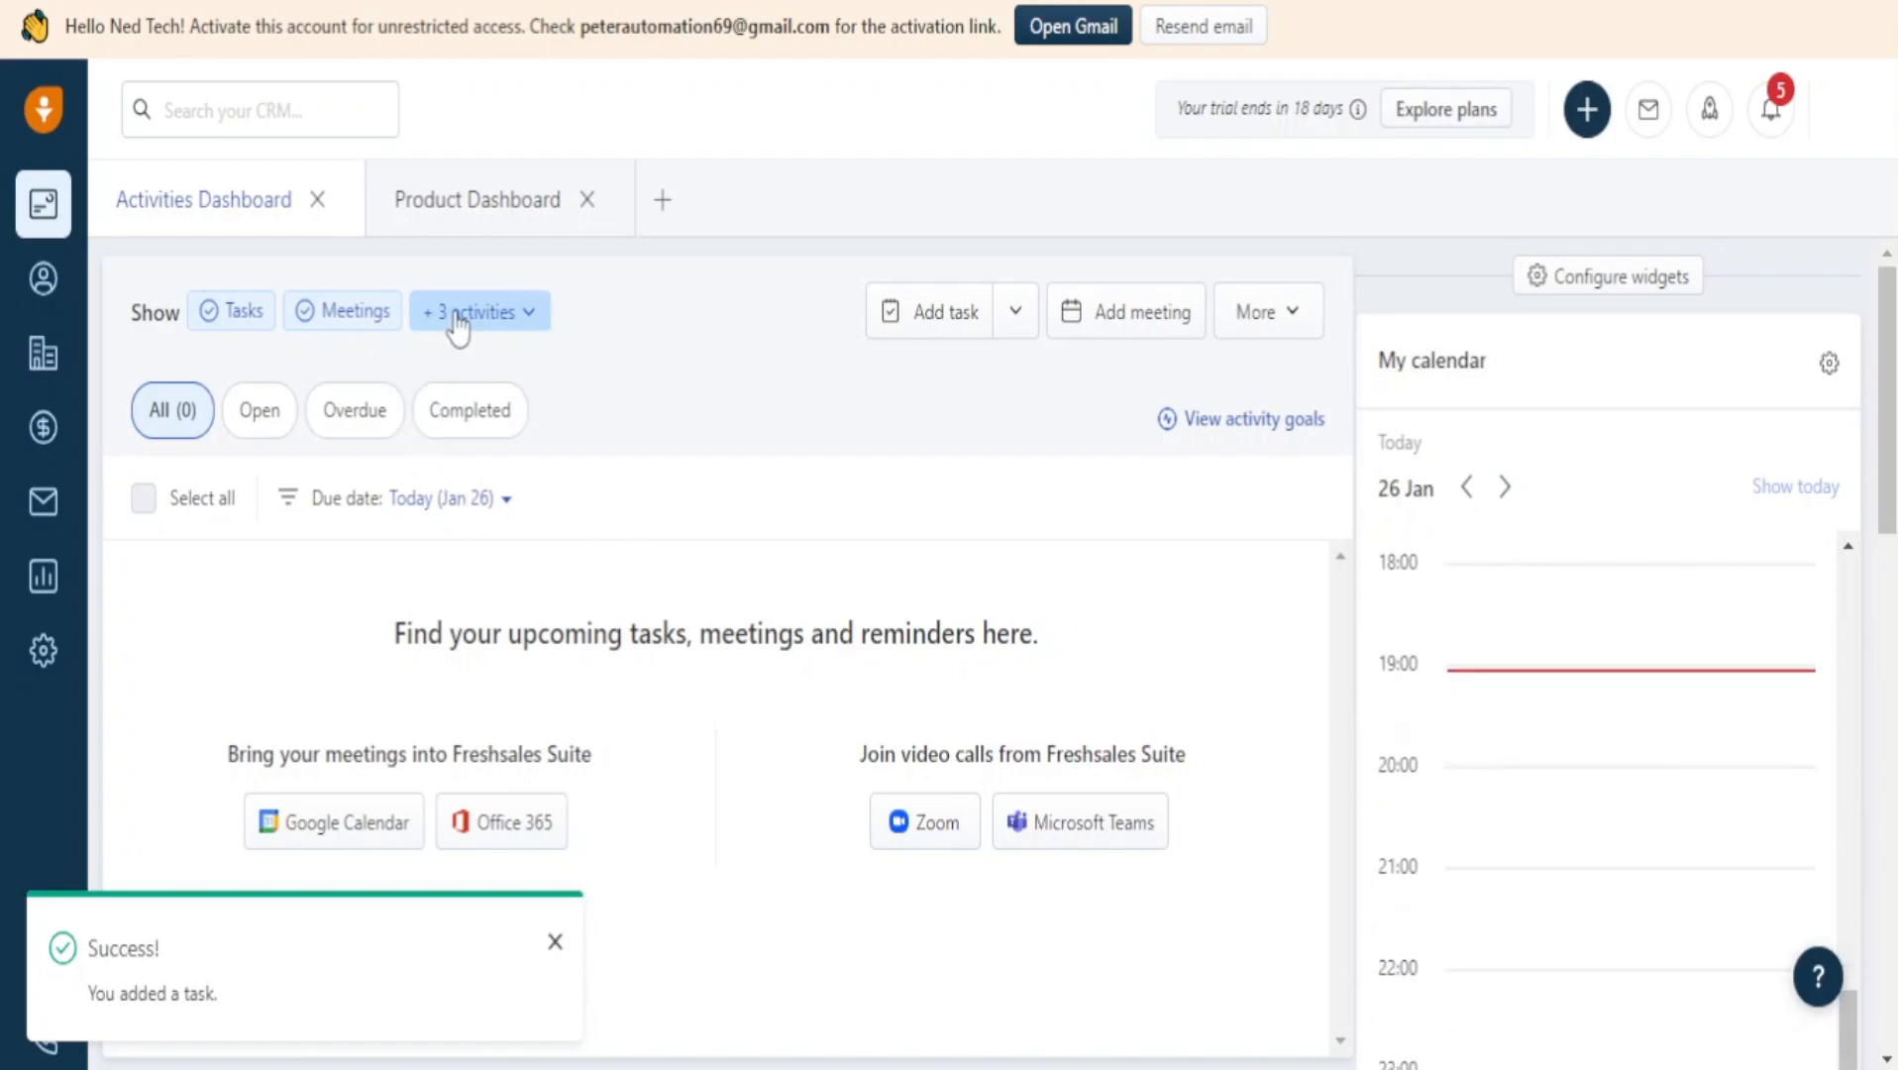
left_click(260, 410)
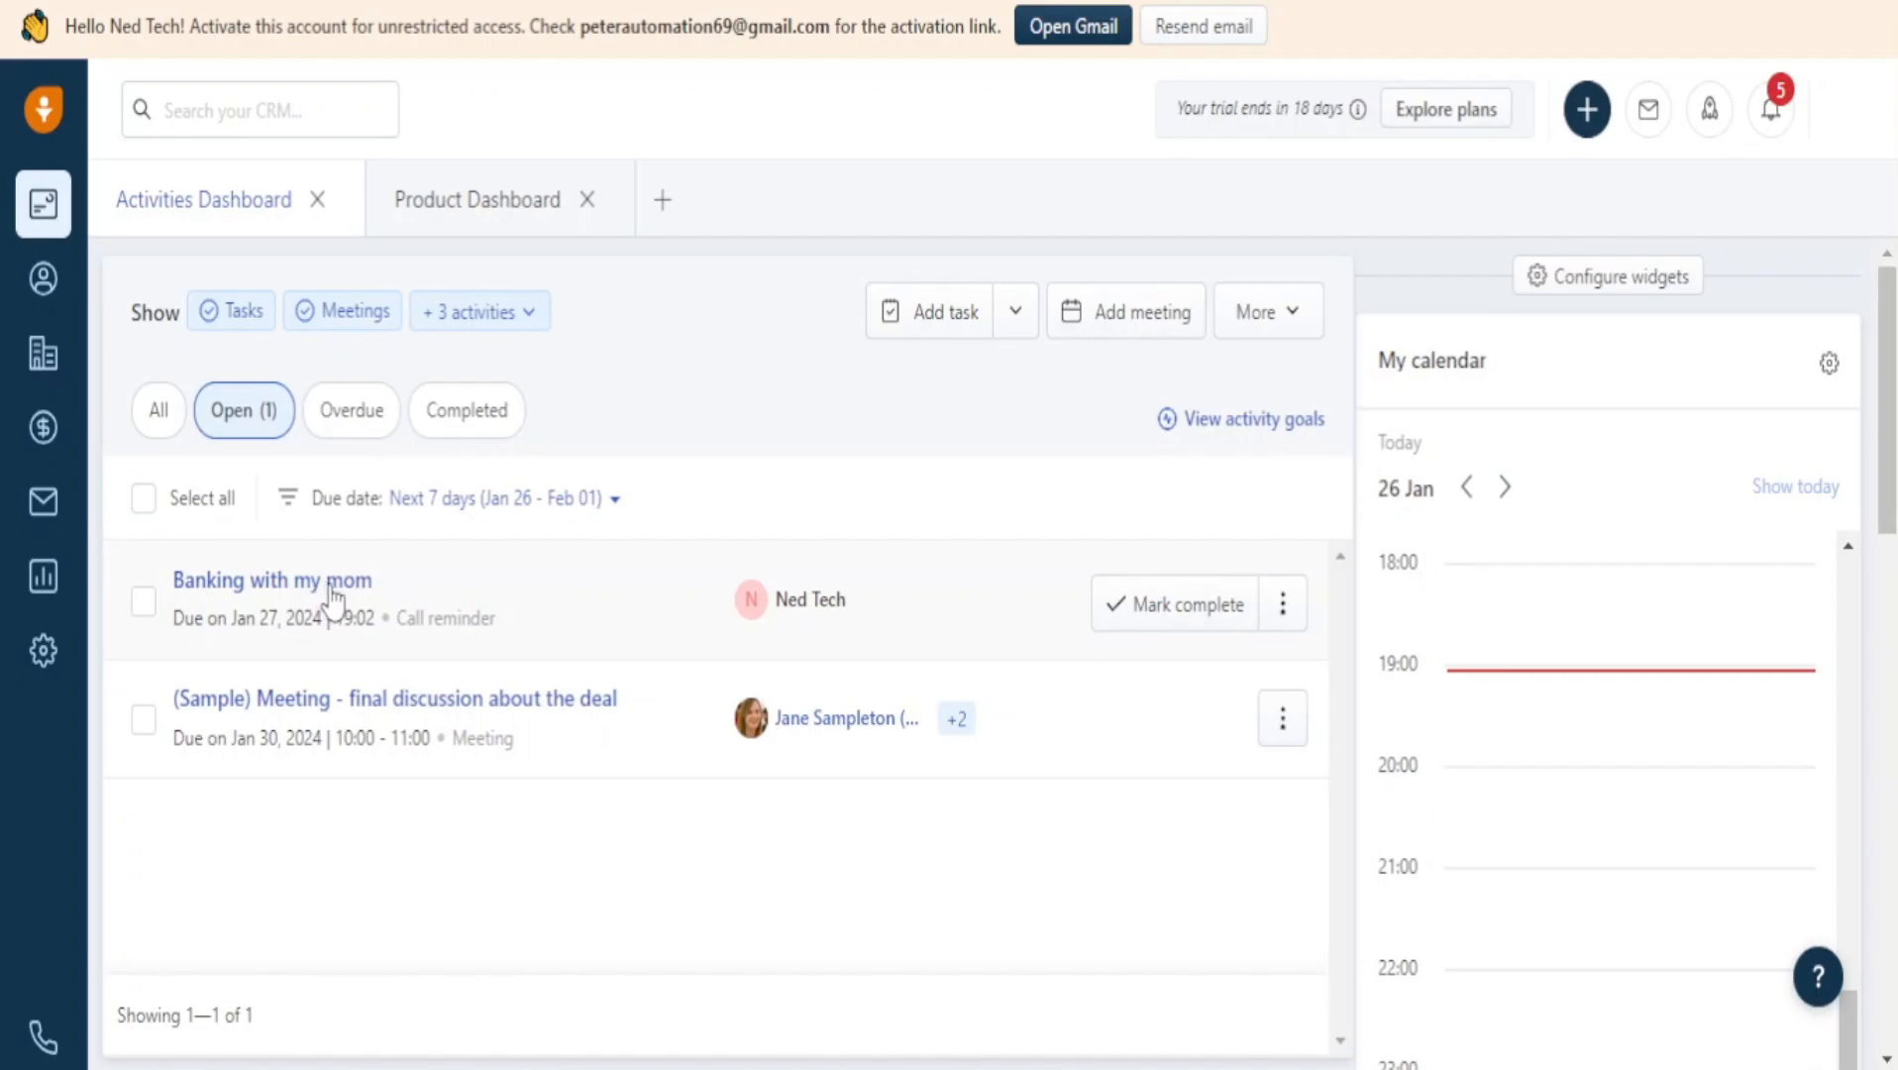
left_click(328, 584)
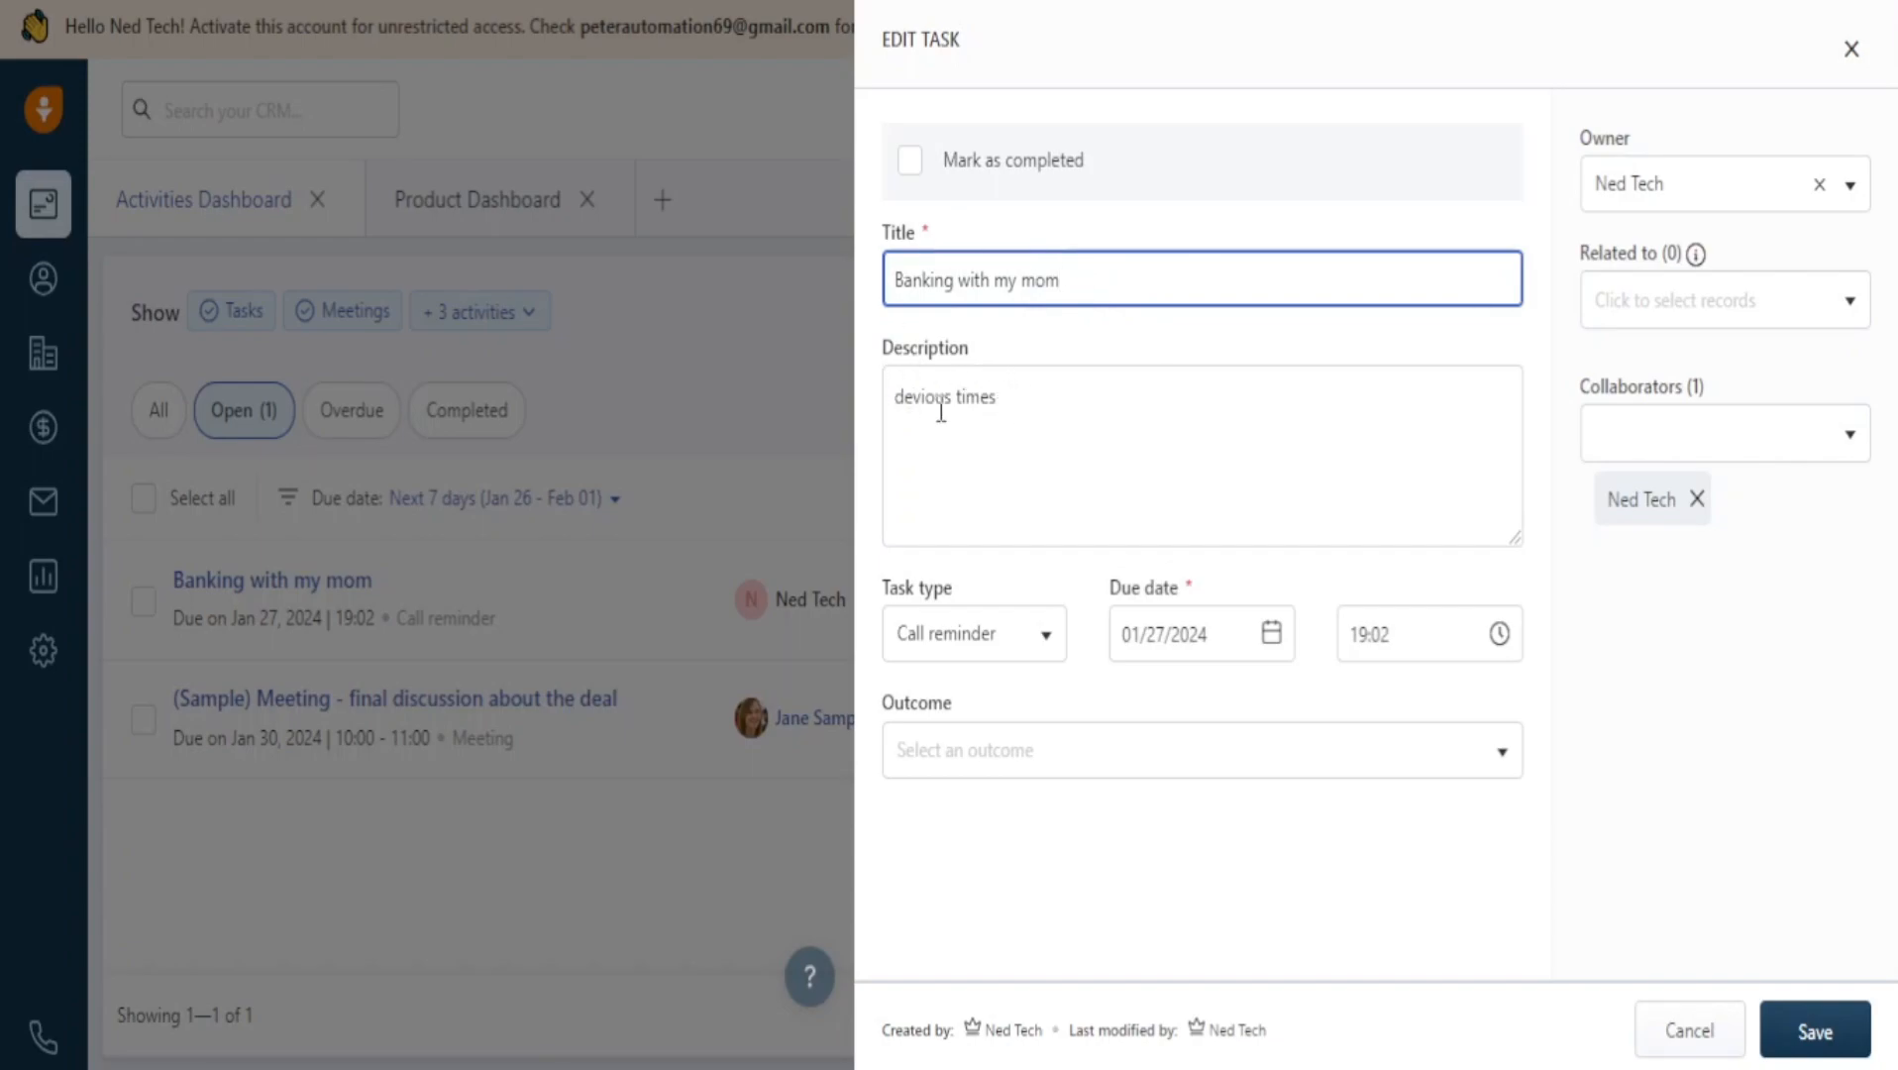
left_click(912, 162)
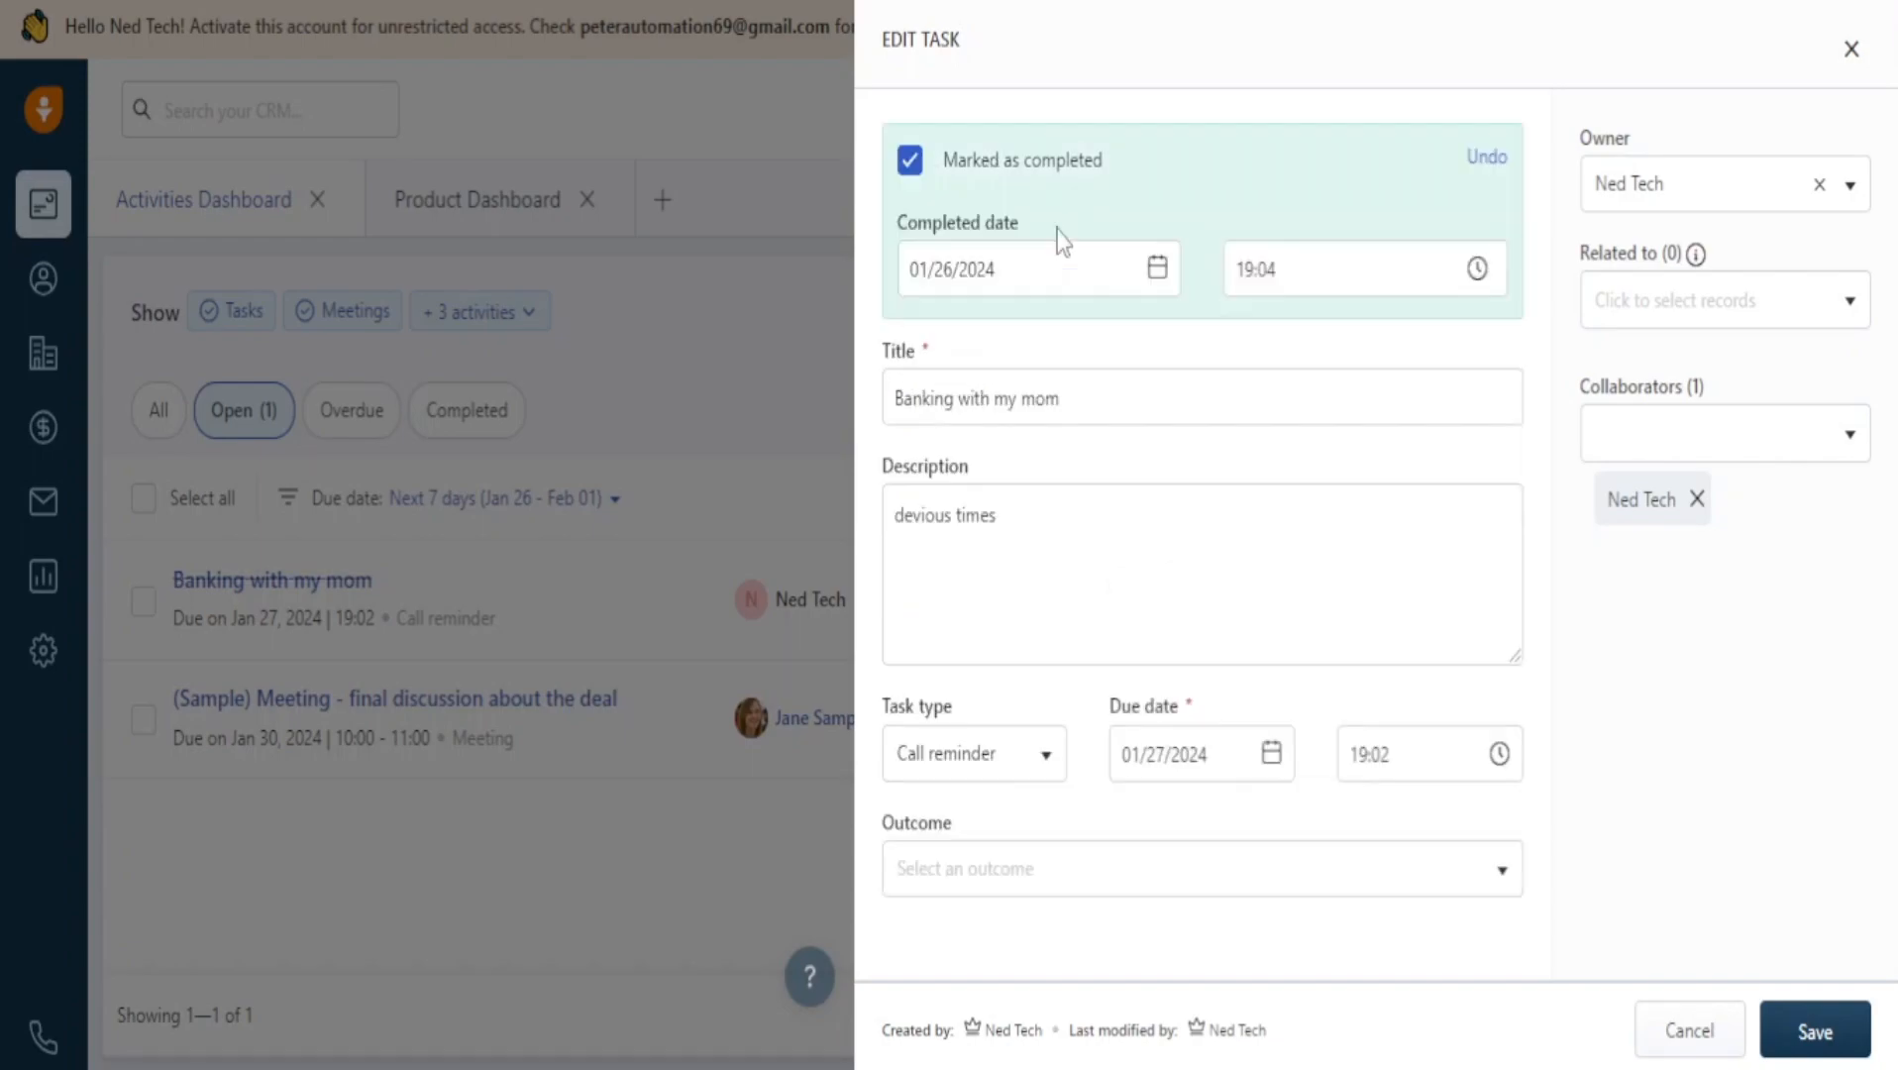
left_click(1843, 1031)
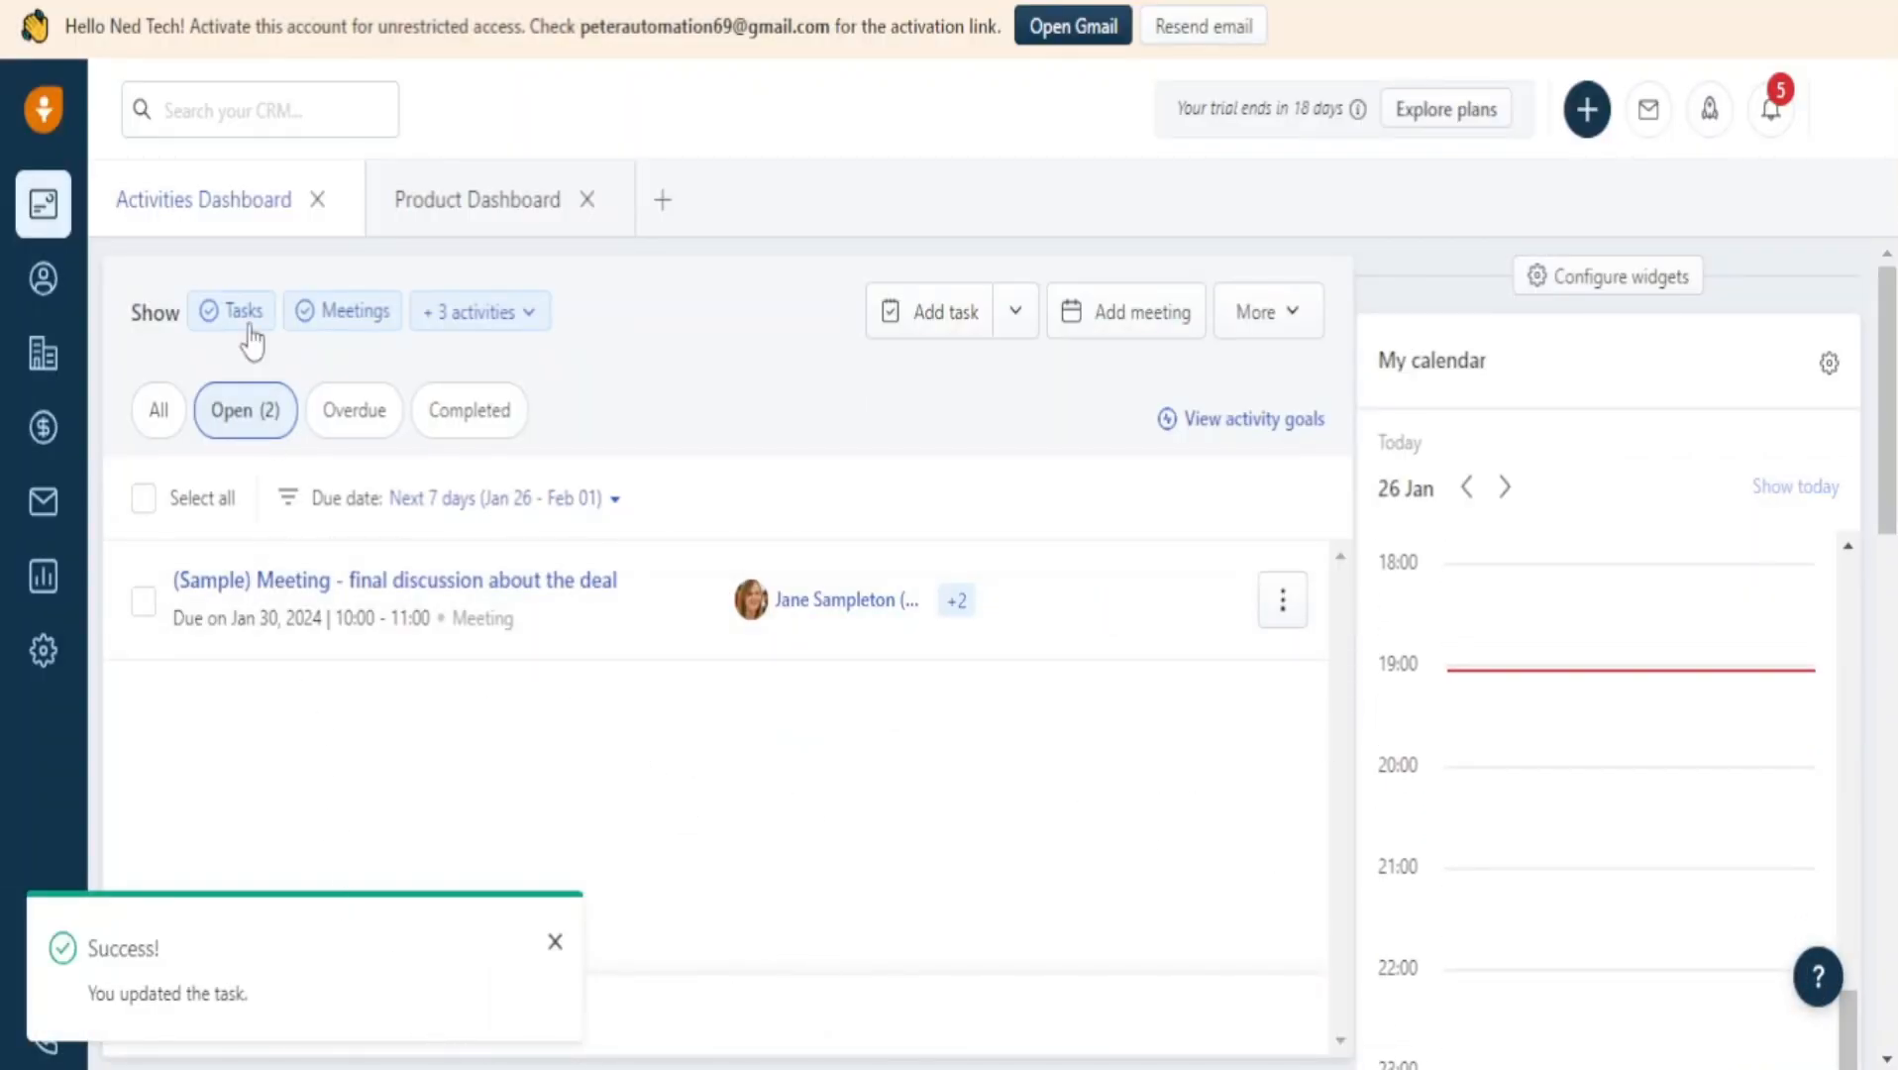
Go from Contacts to My accounts and look over the four sample accounts.
left_click(54, 282)
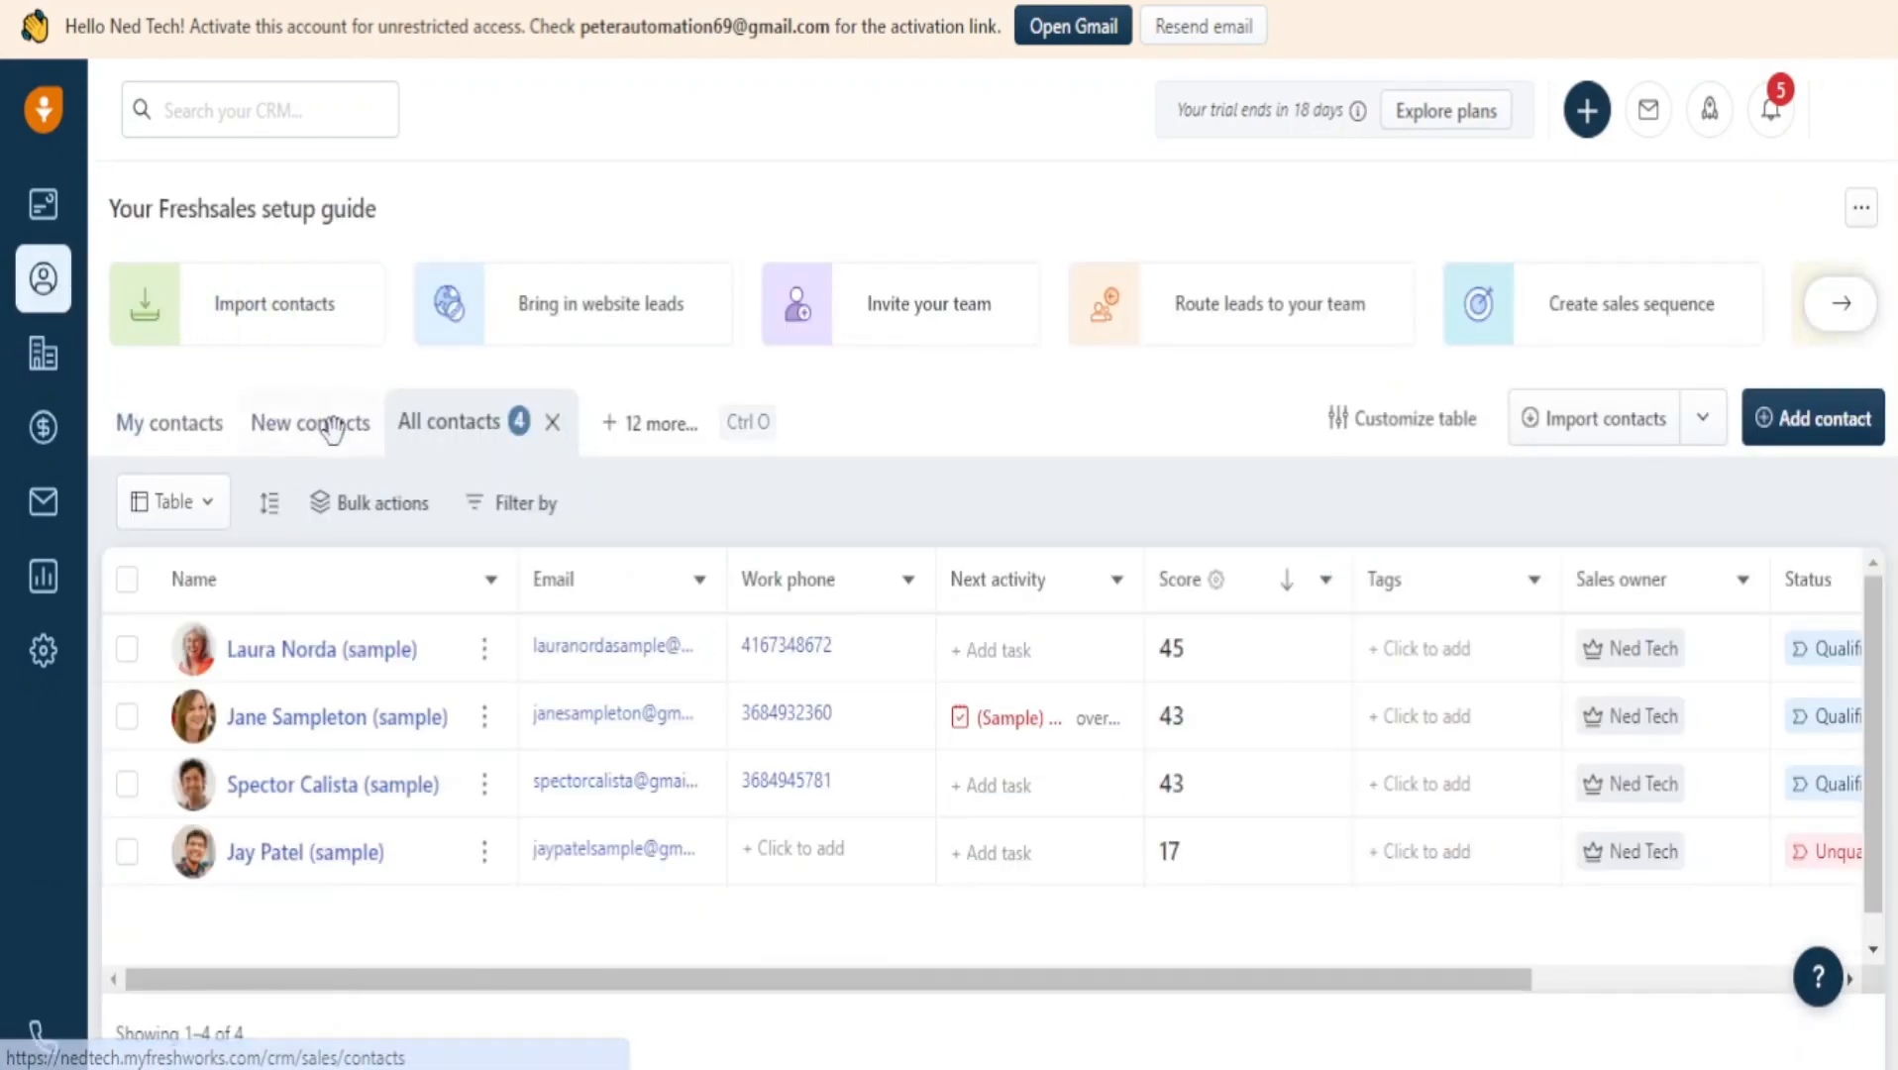
left_click(50, 367)
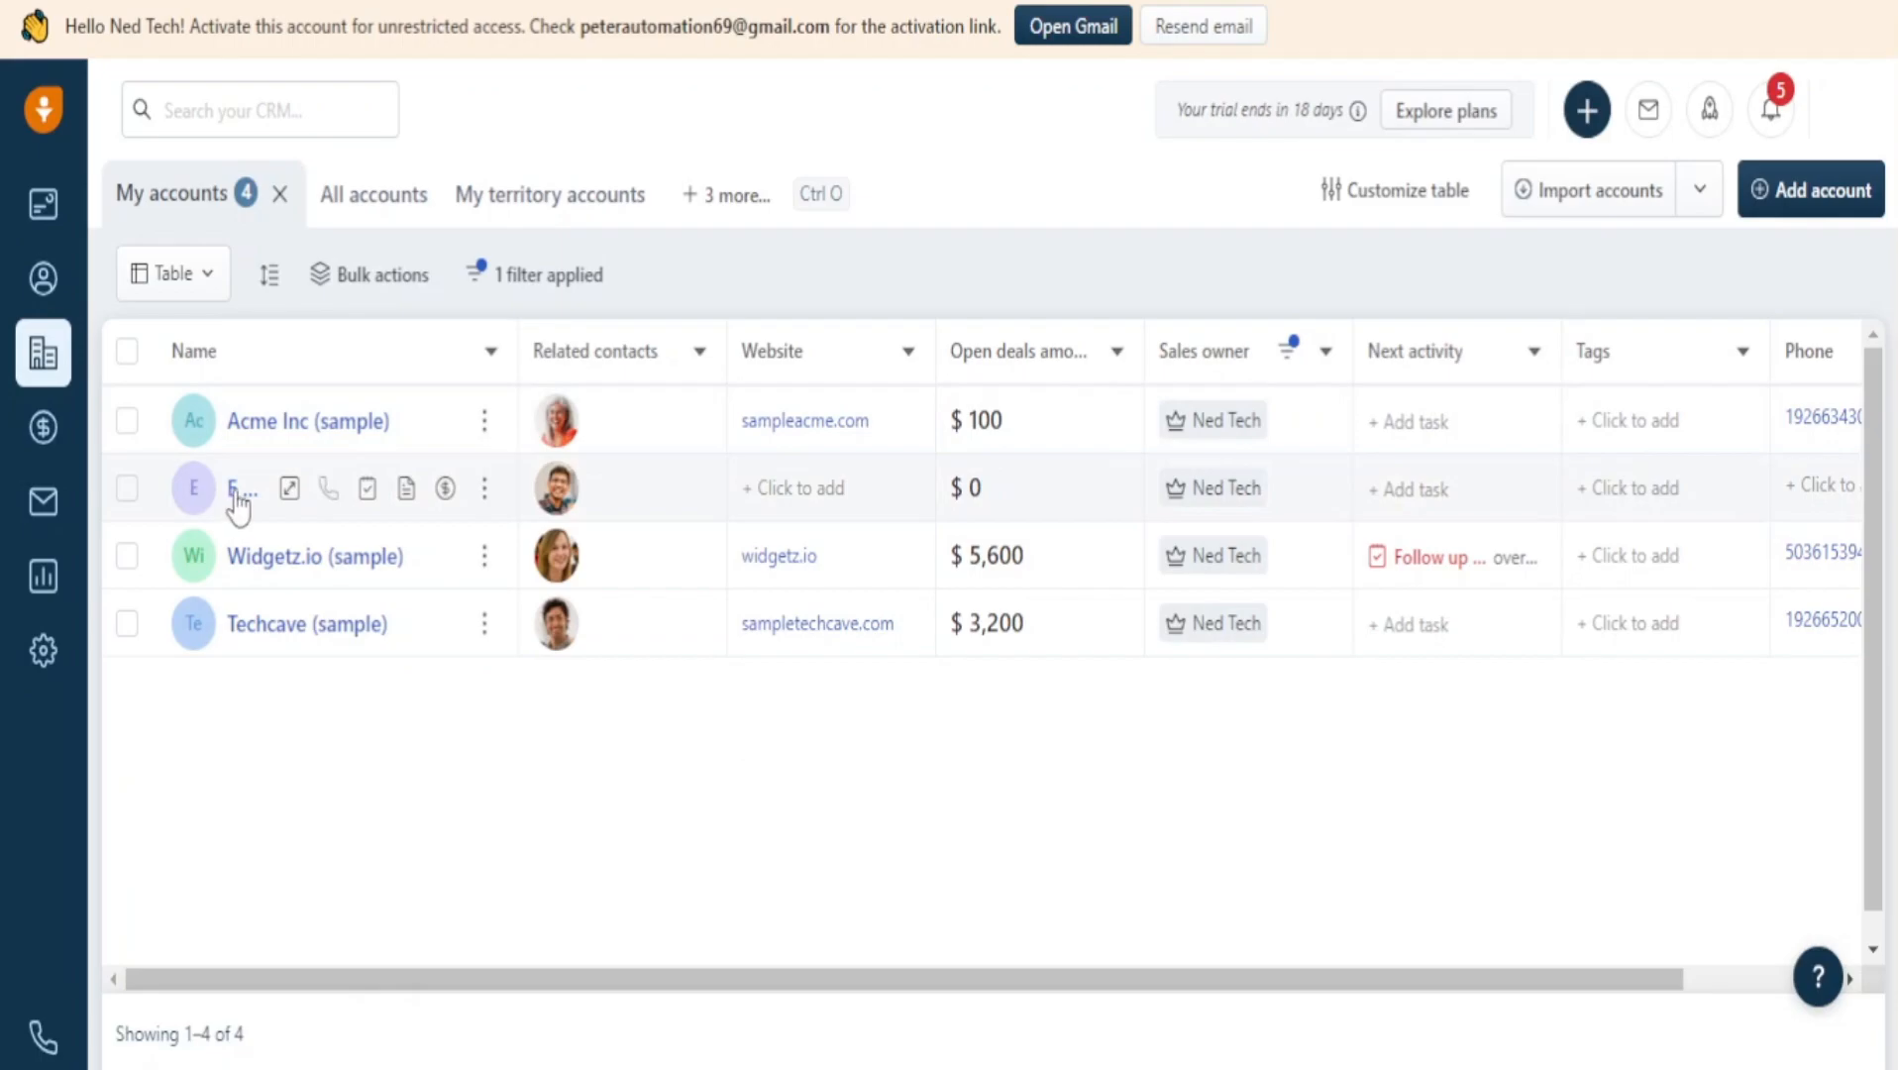
mouse_move(559, 428)
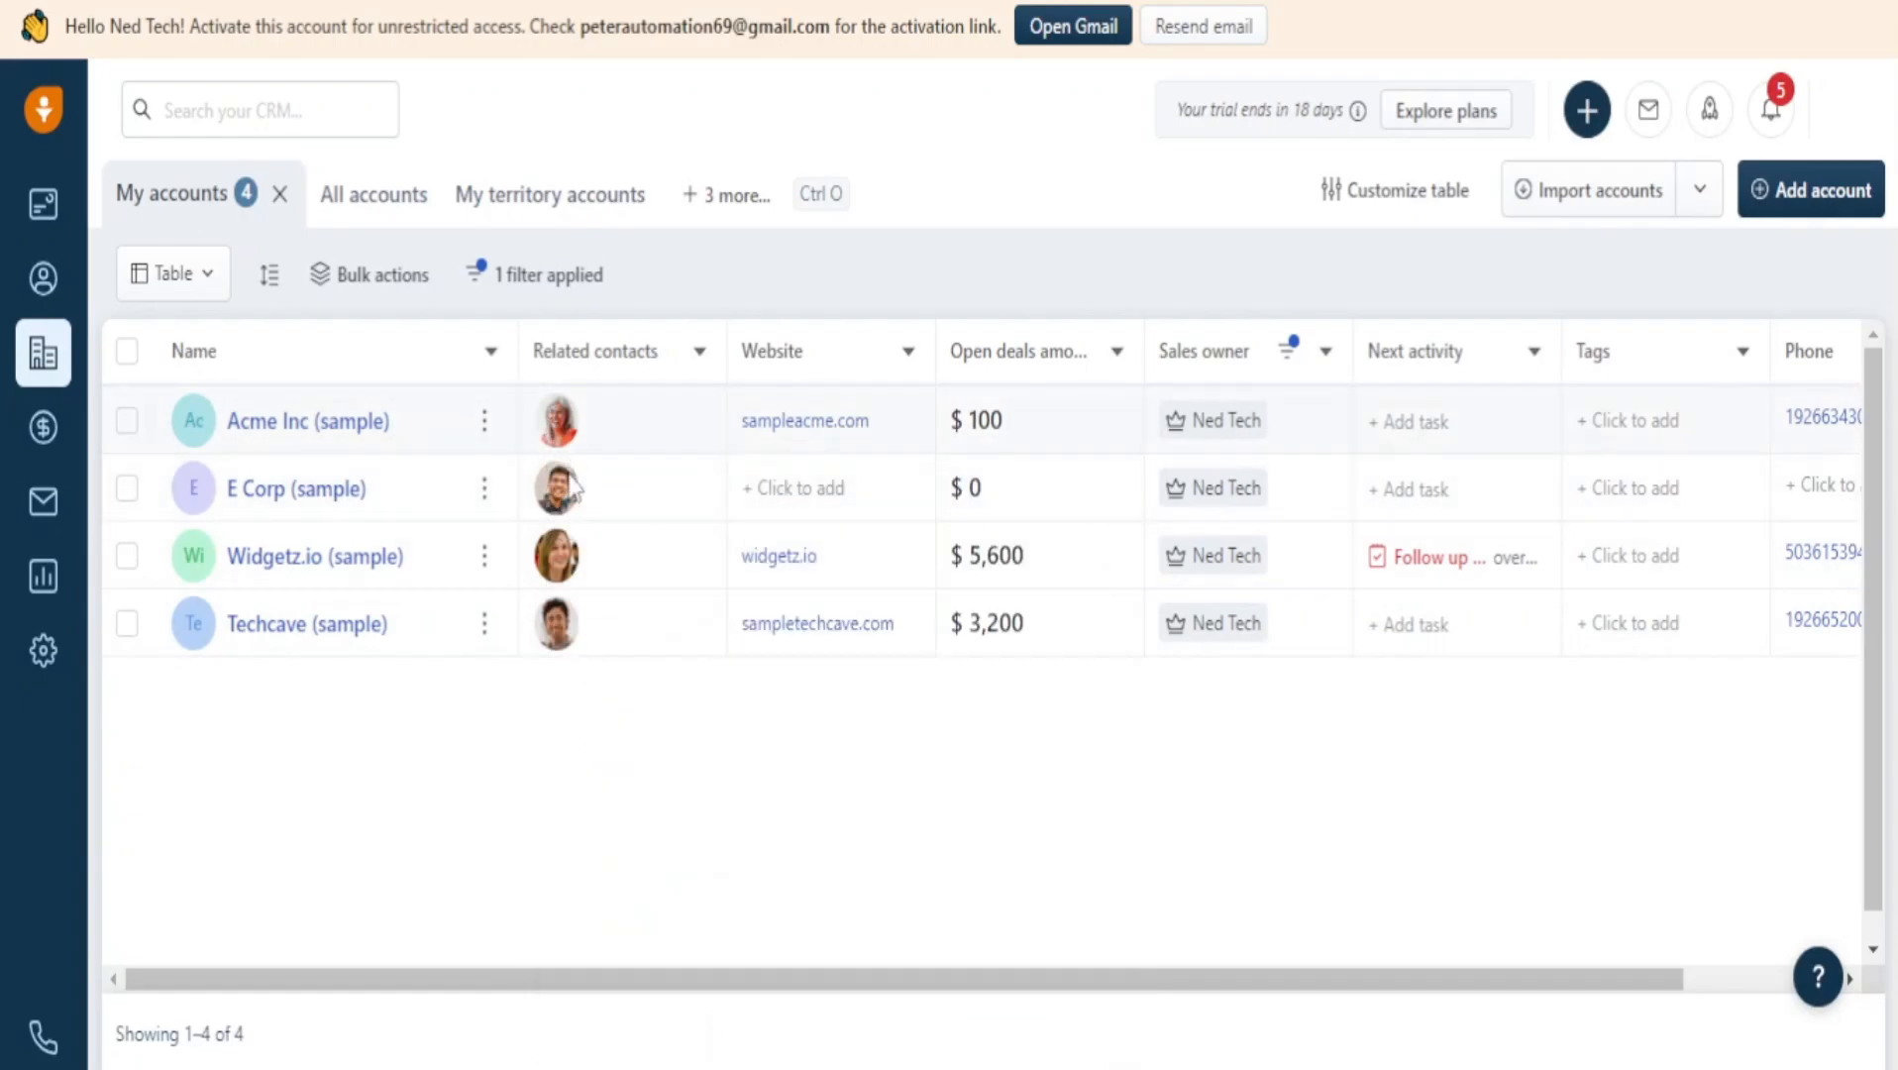
mouse_move(557, 623)
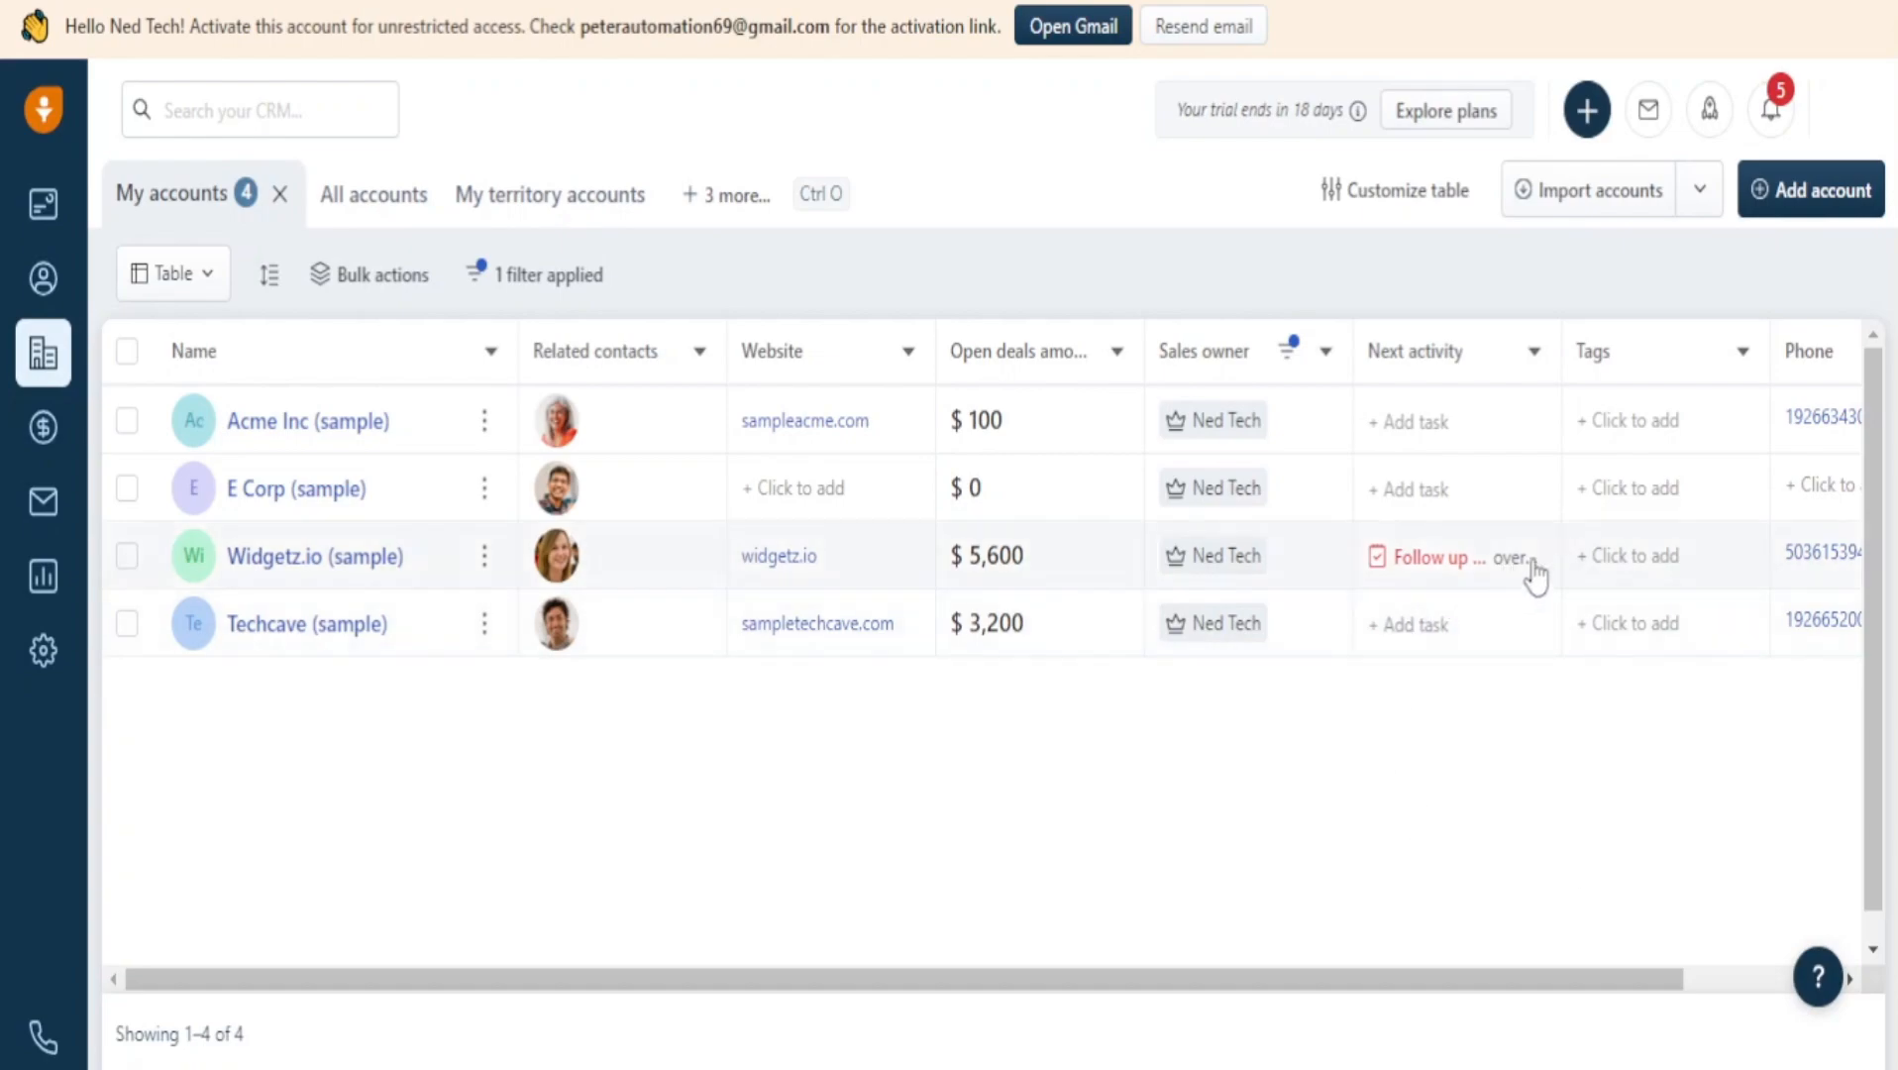
Create the account 'Mike The Plumber', leaving the sales owner unchanged.
left_click(1848, 188)
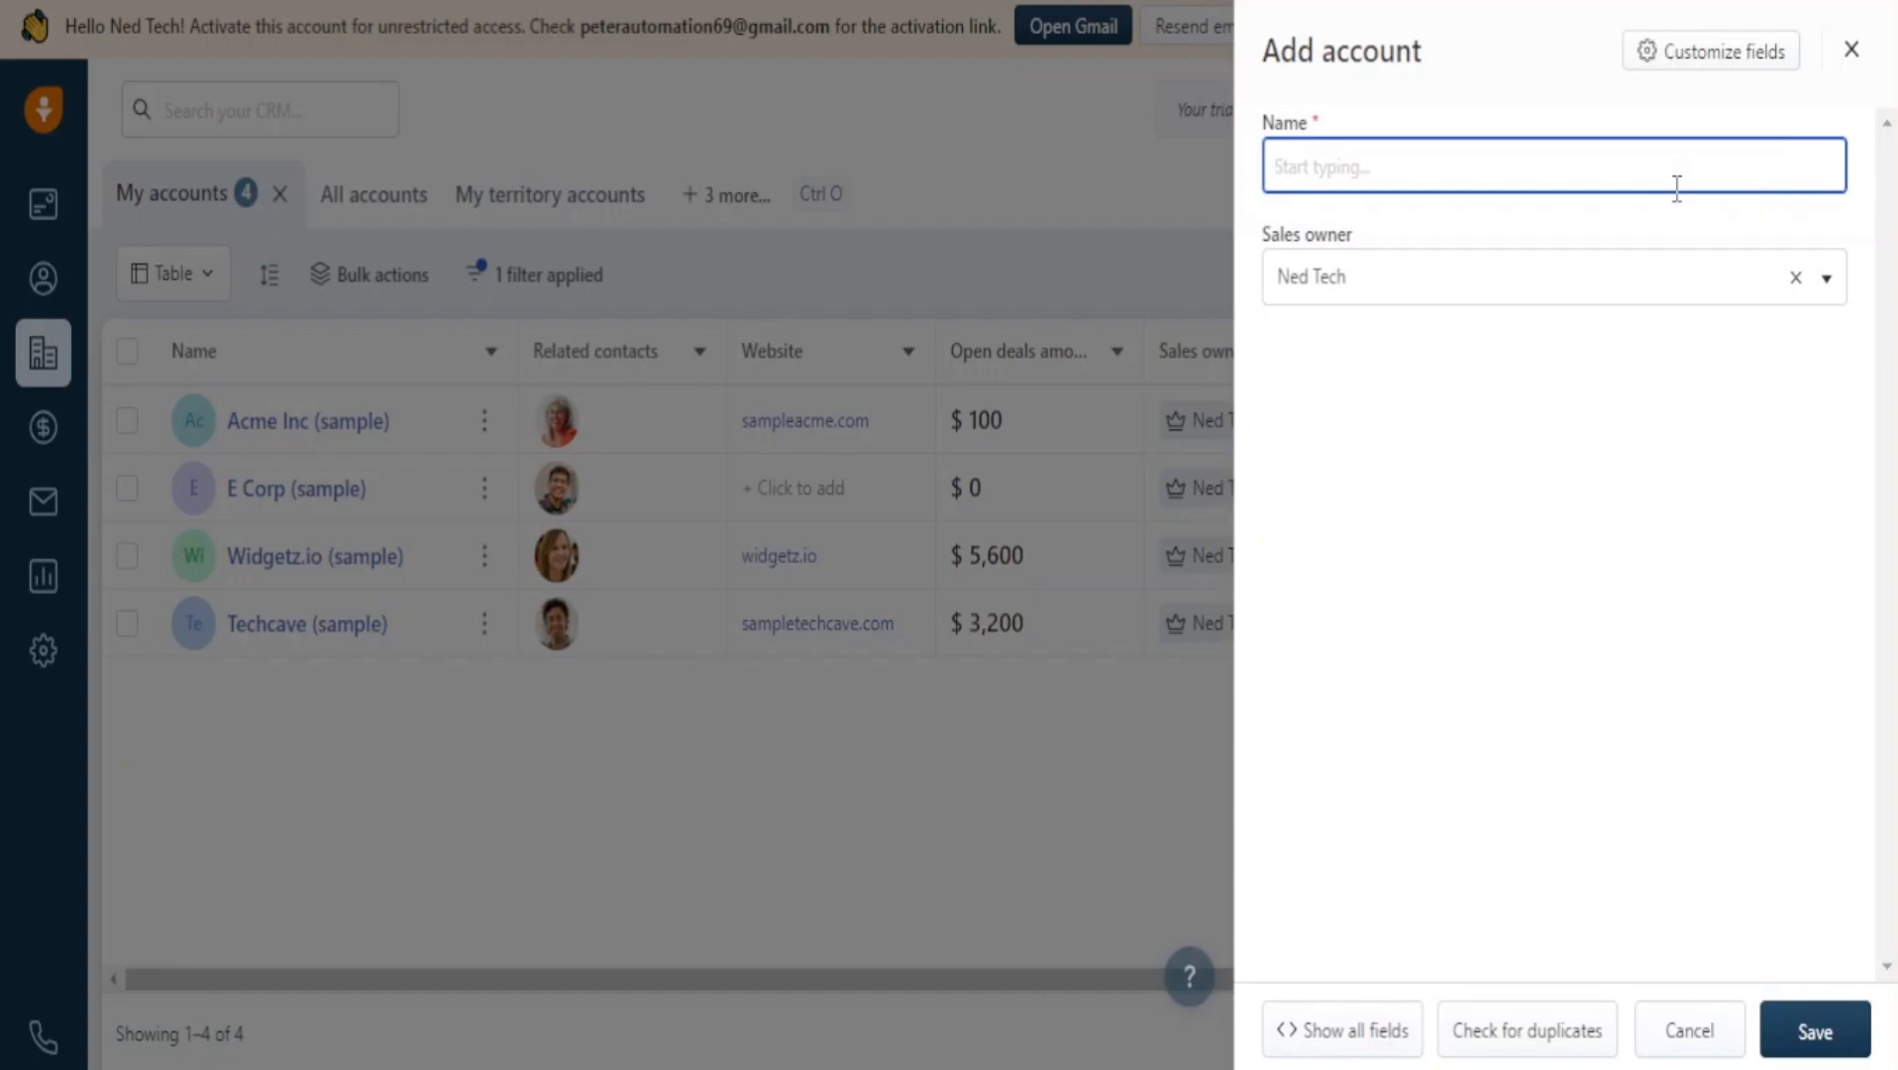
type("Mike The Plumber")
left_click(1546, 297)
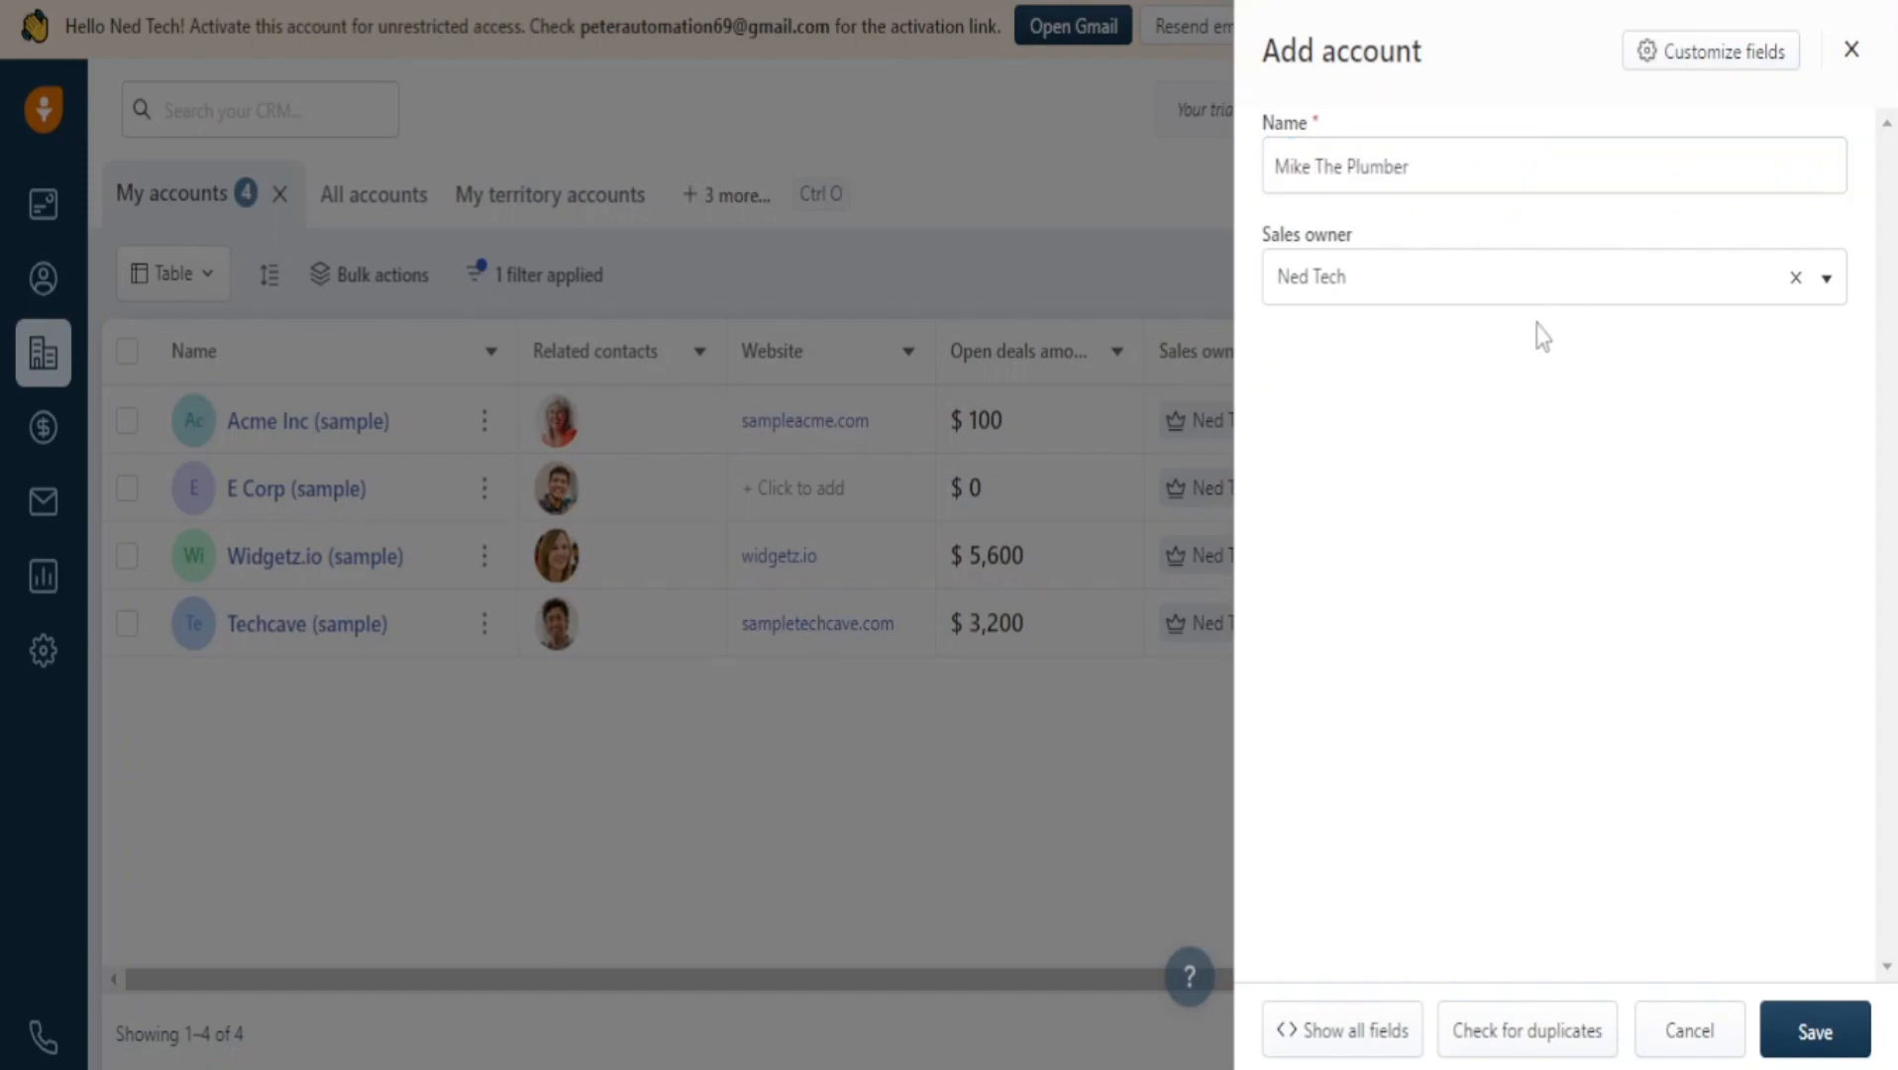
left_click(1542, 299)
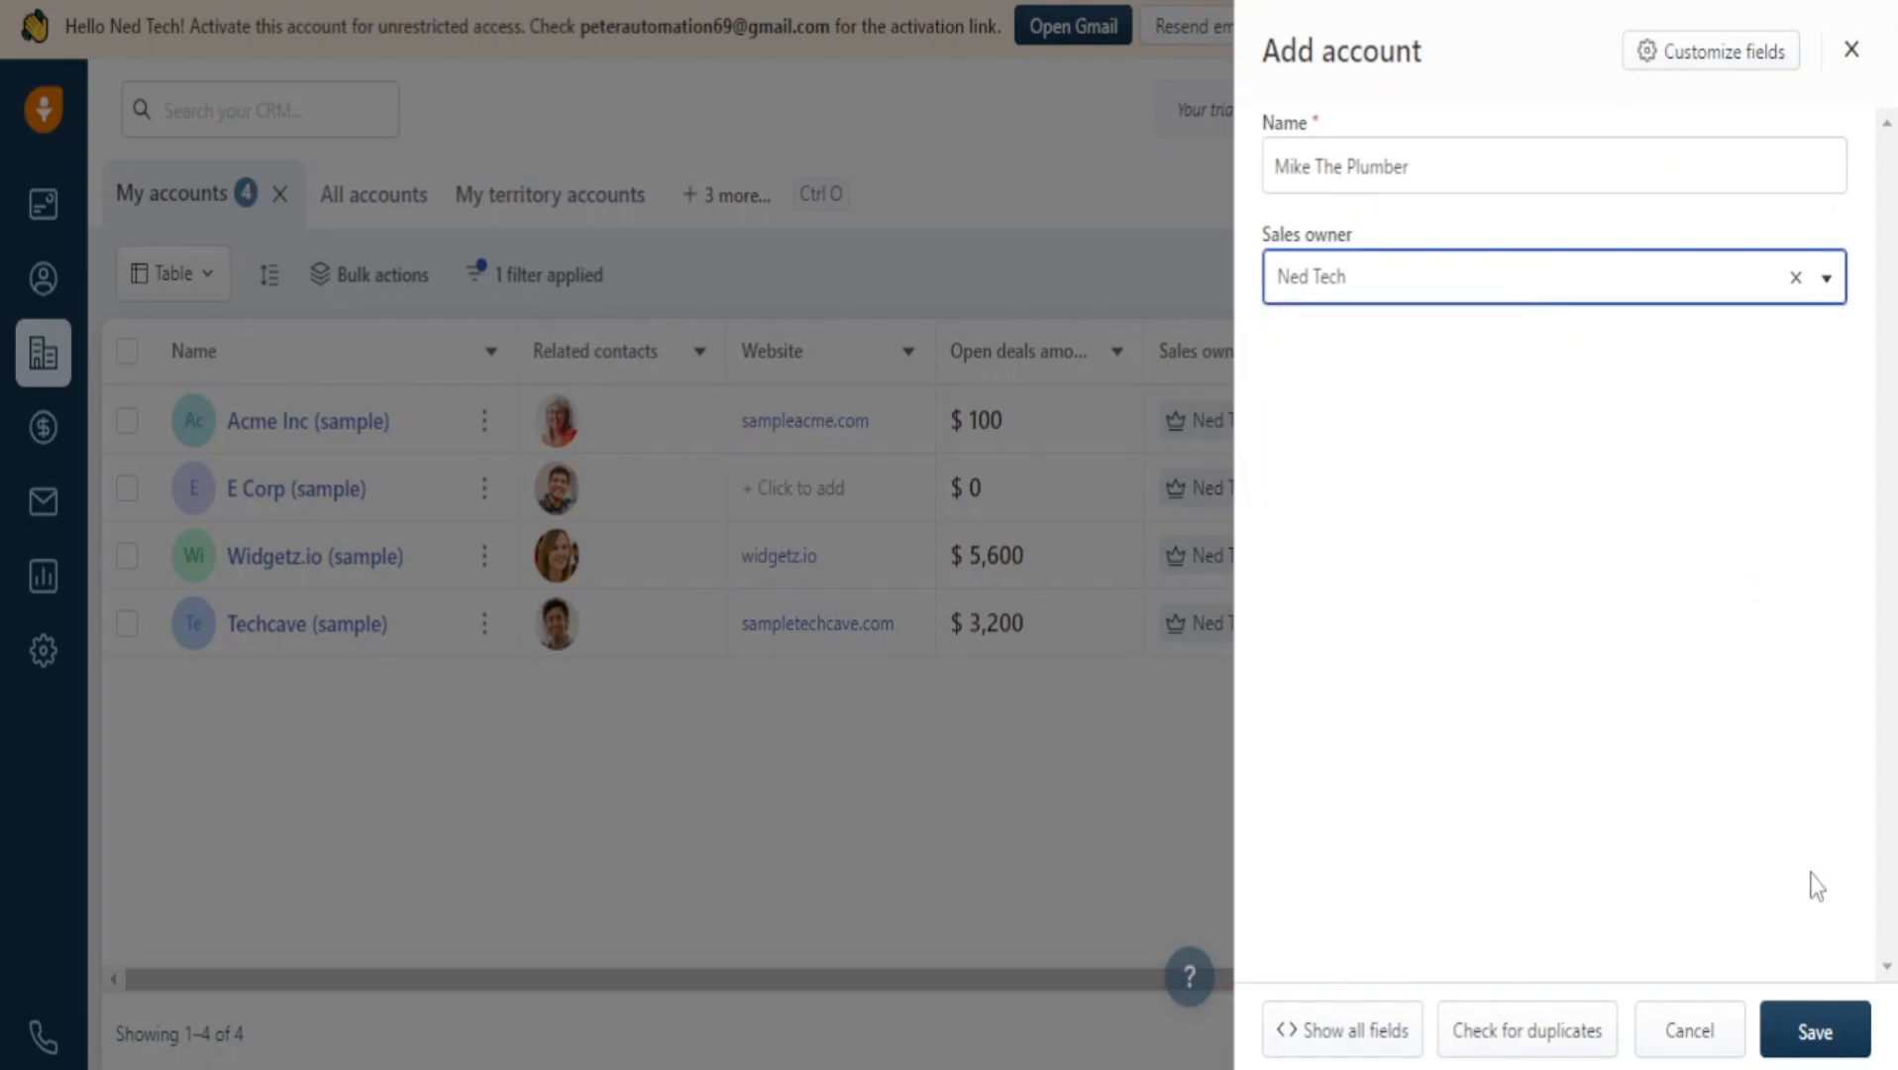
left_click(1825, 1030)
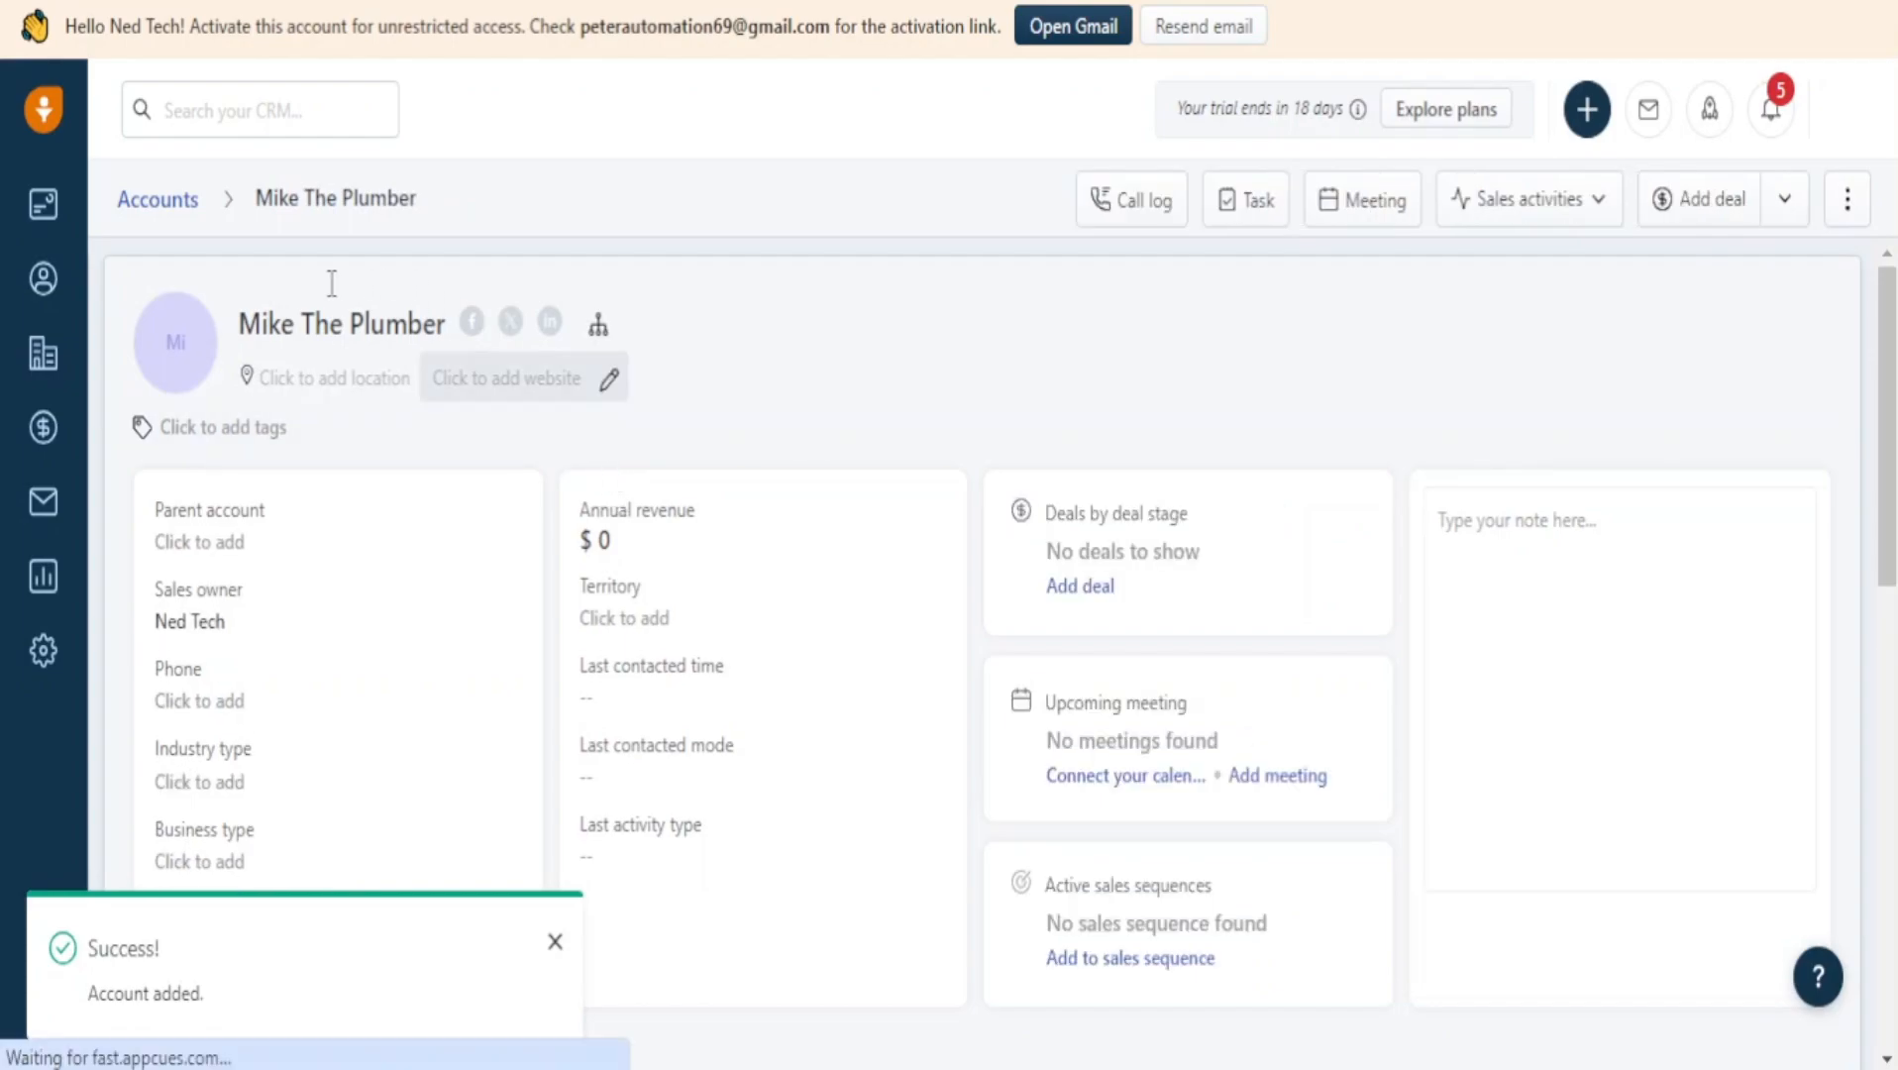
Close the Parent account picker without choosing and dismiss the Summary tour tip.
left_click(355, 546)
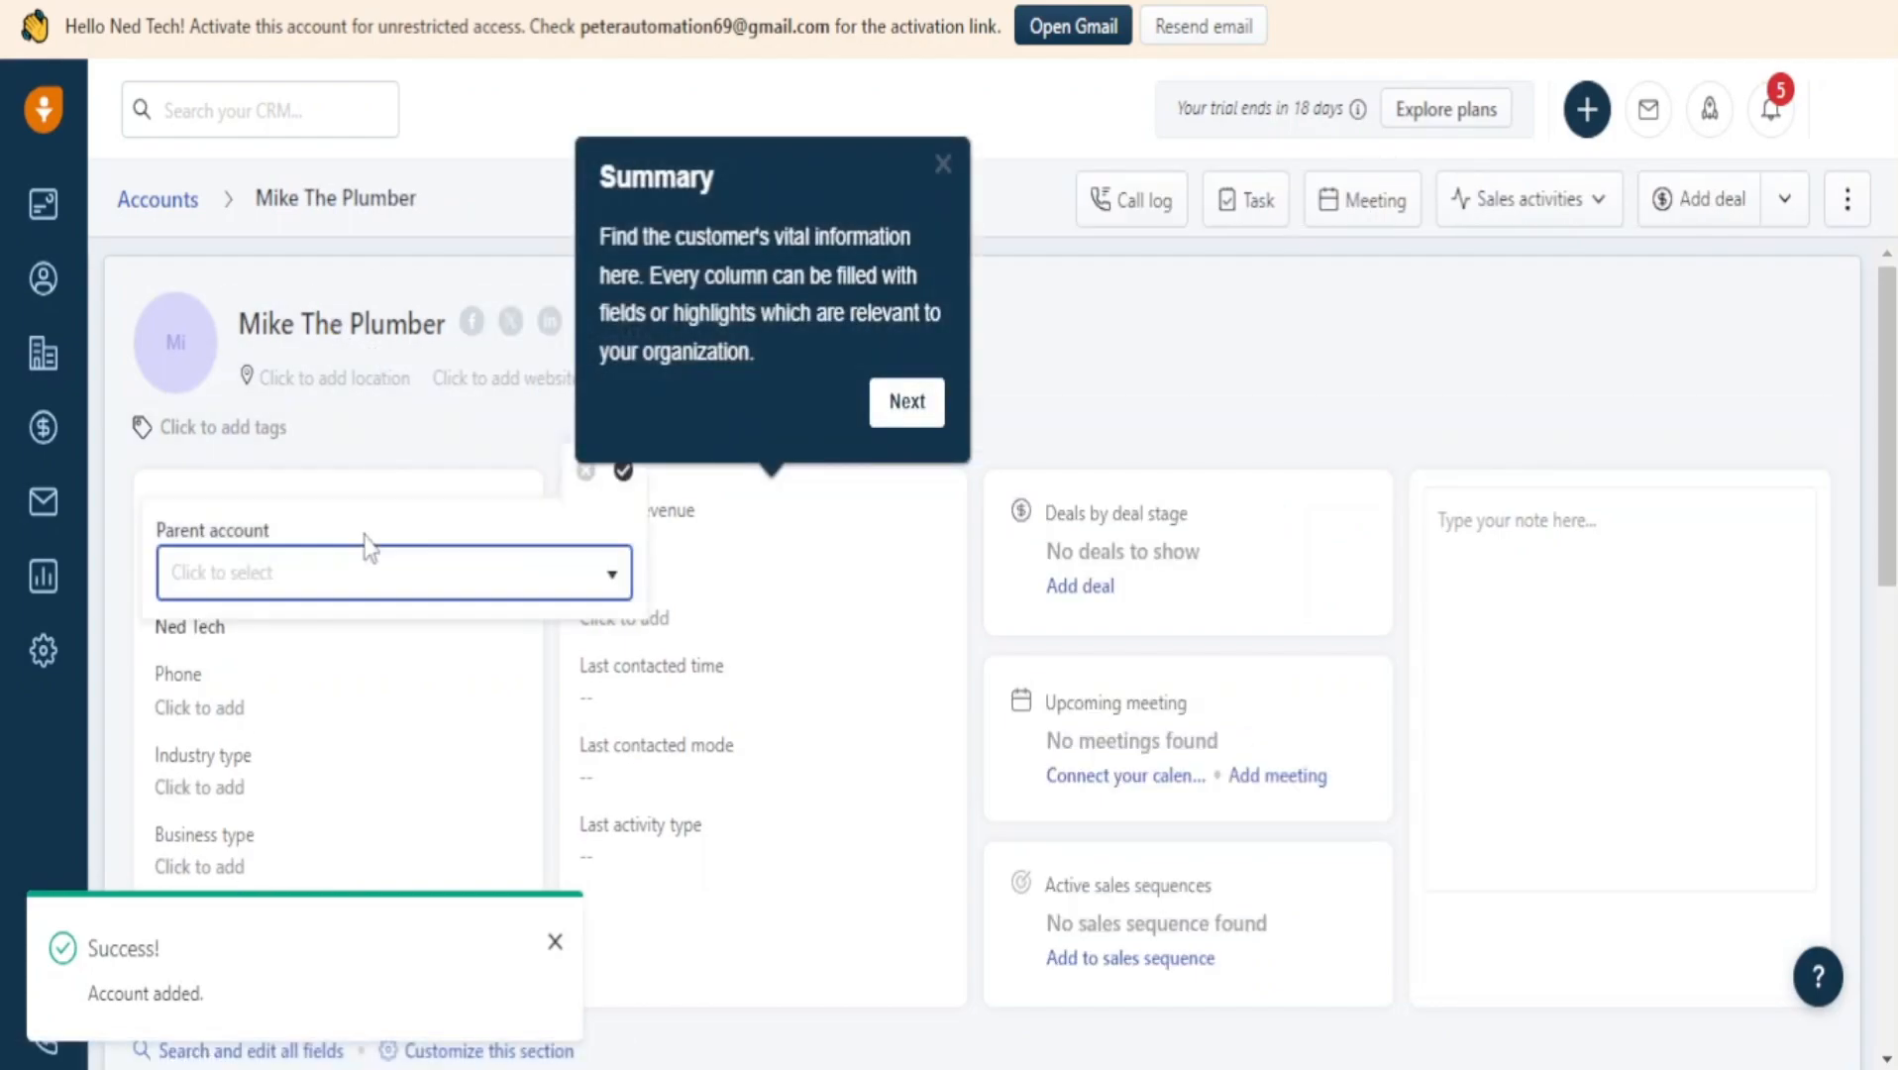
left_click(453, 471)
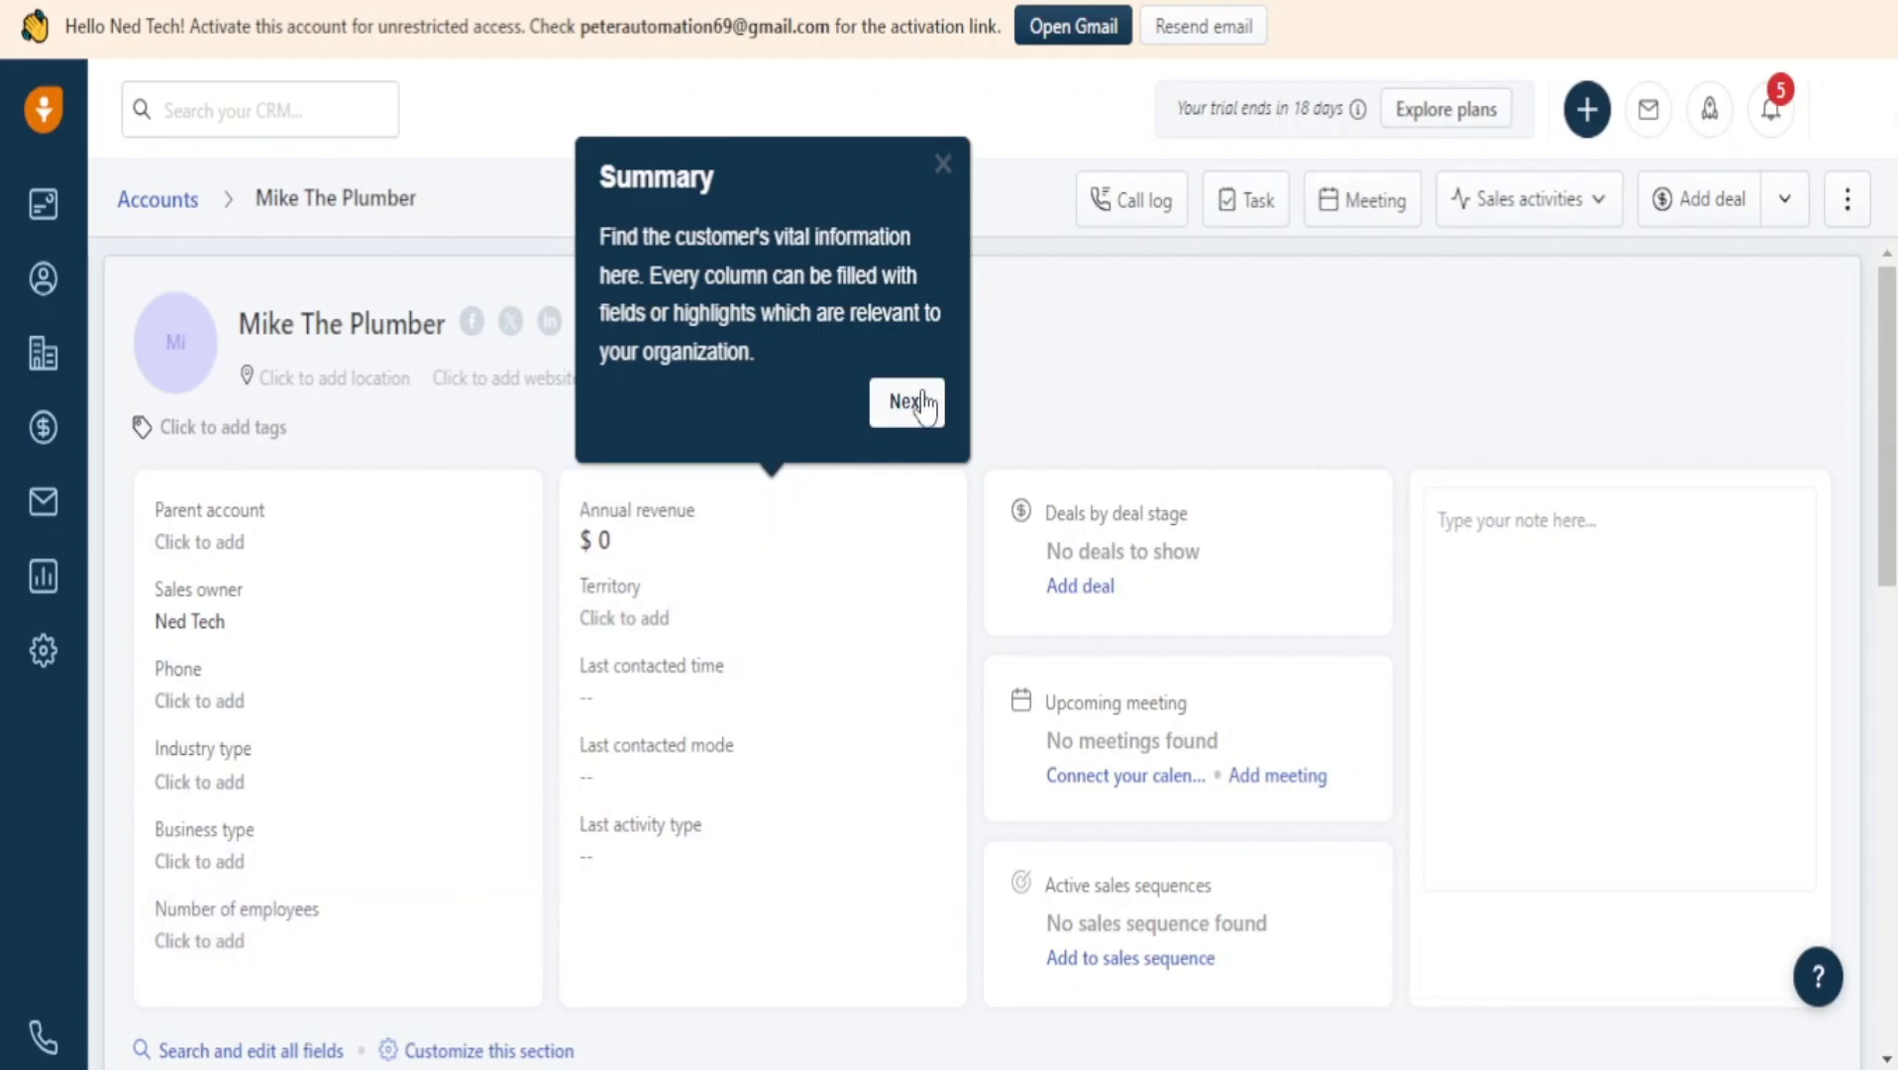
left_click(943, 165)
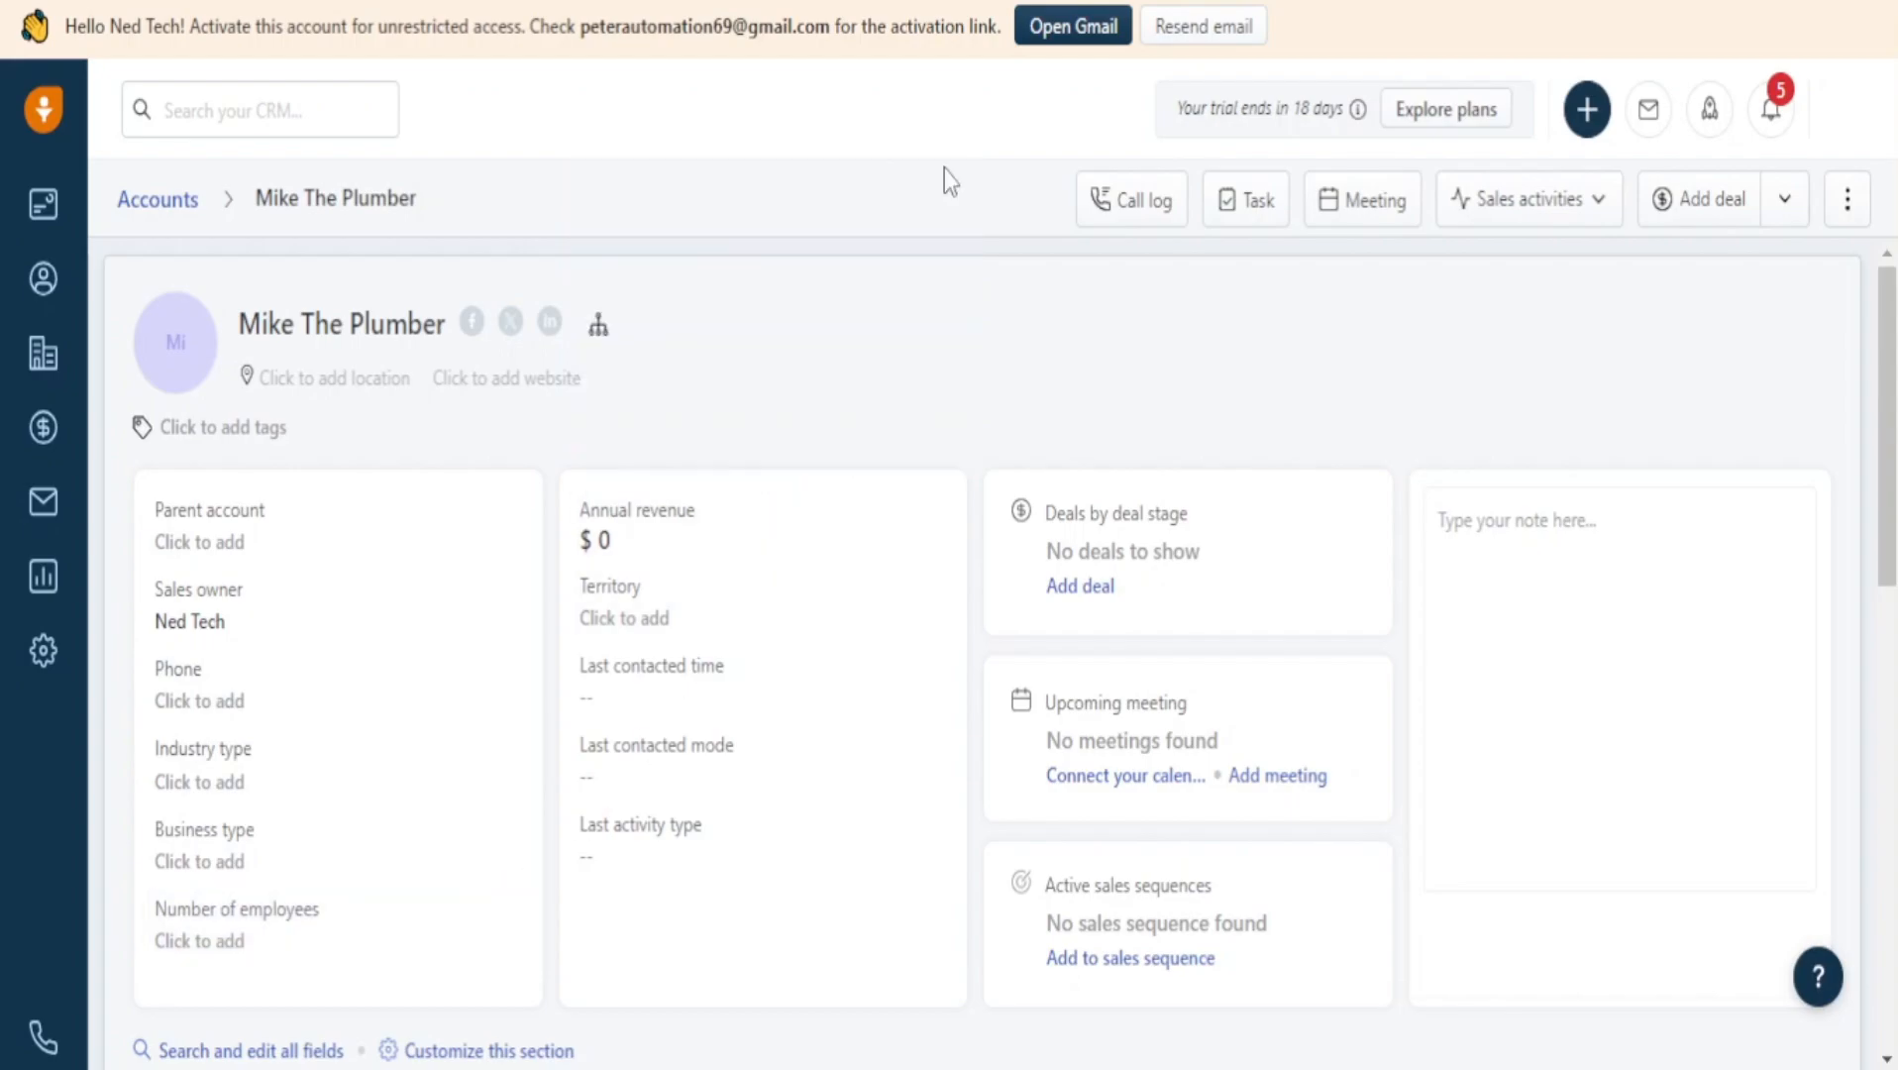
Return to Accounts, postpone the Try this? suggestion, and scroll the table right.
left_click(177, 203)
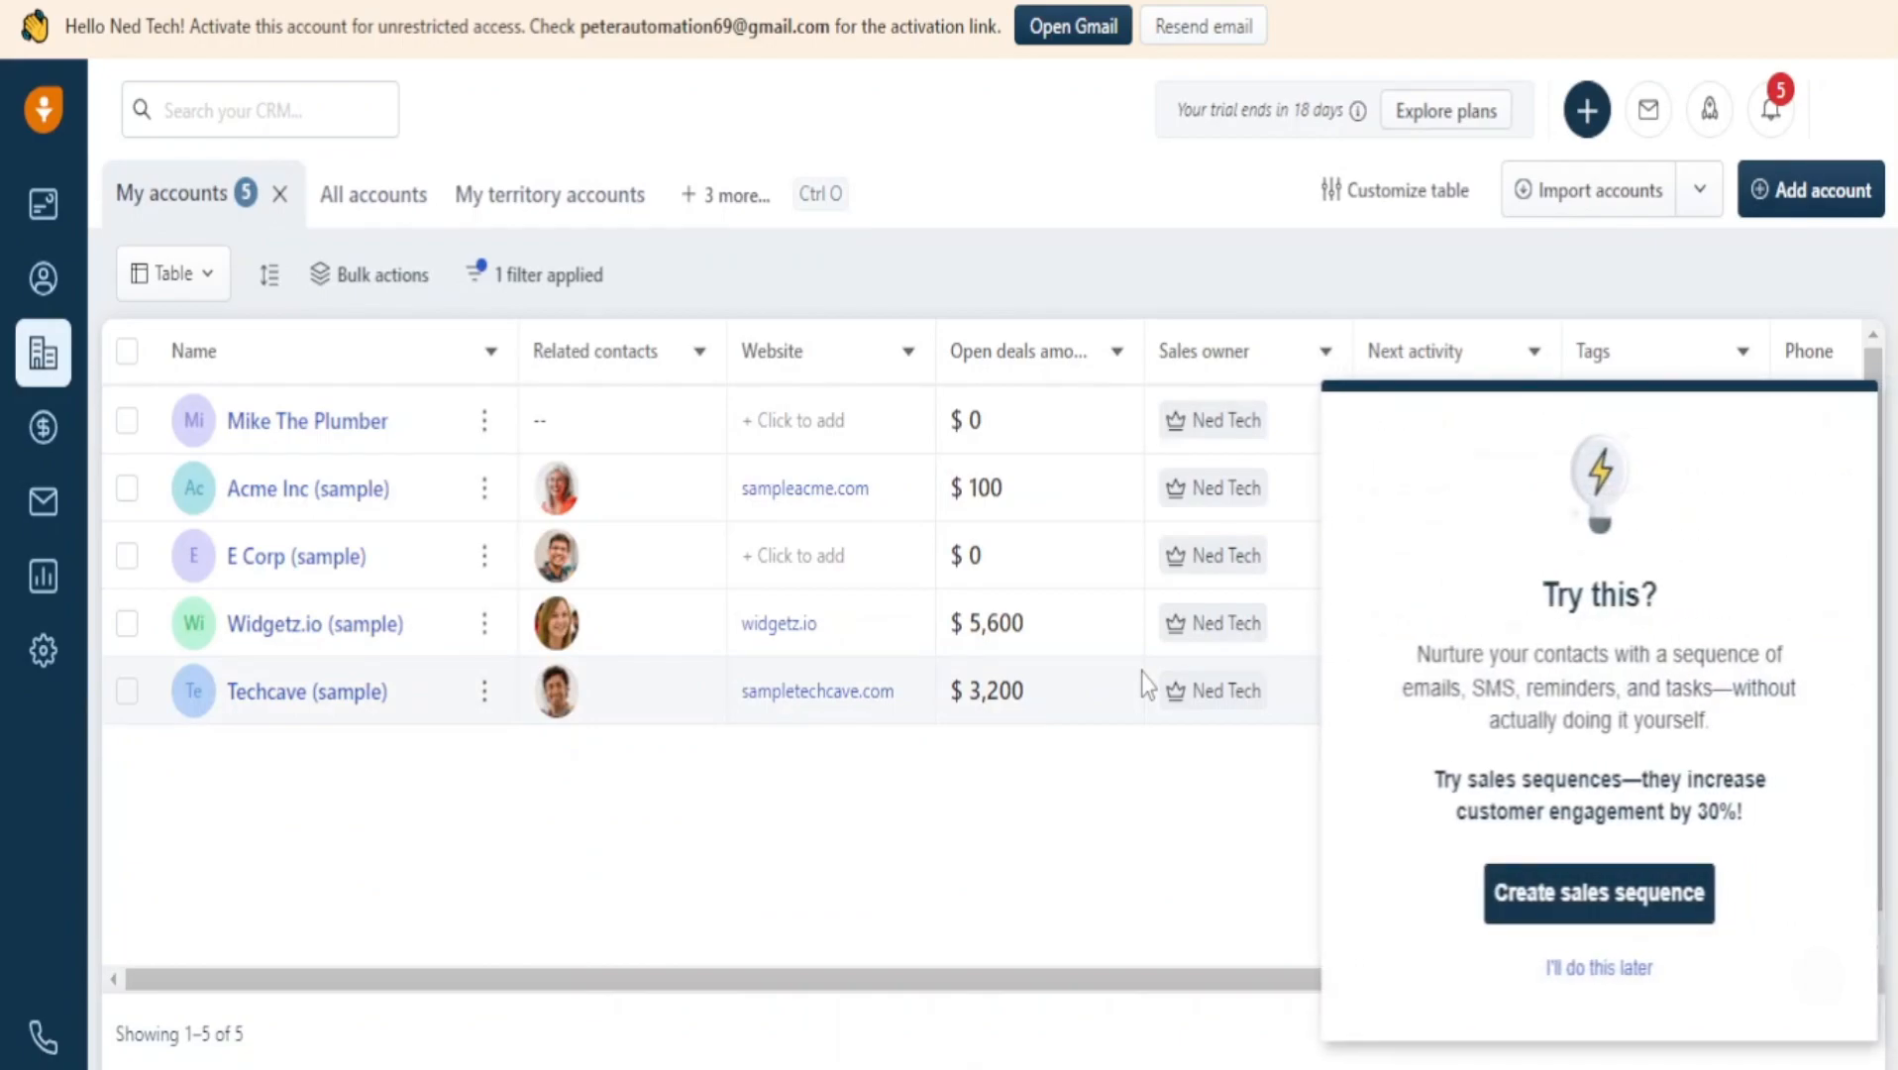
left_click(1617, 973)
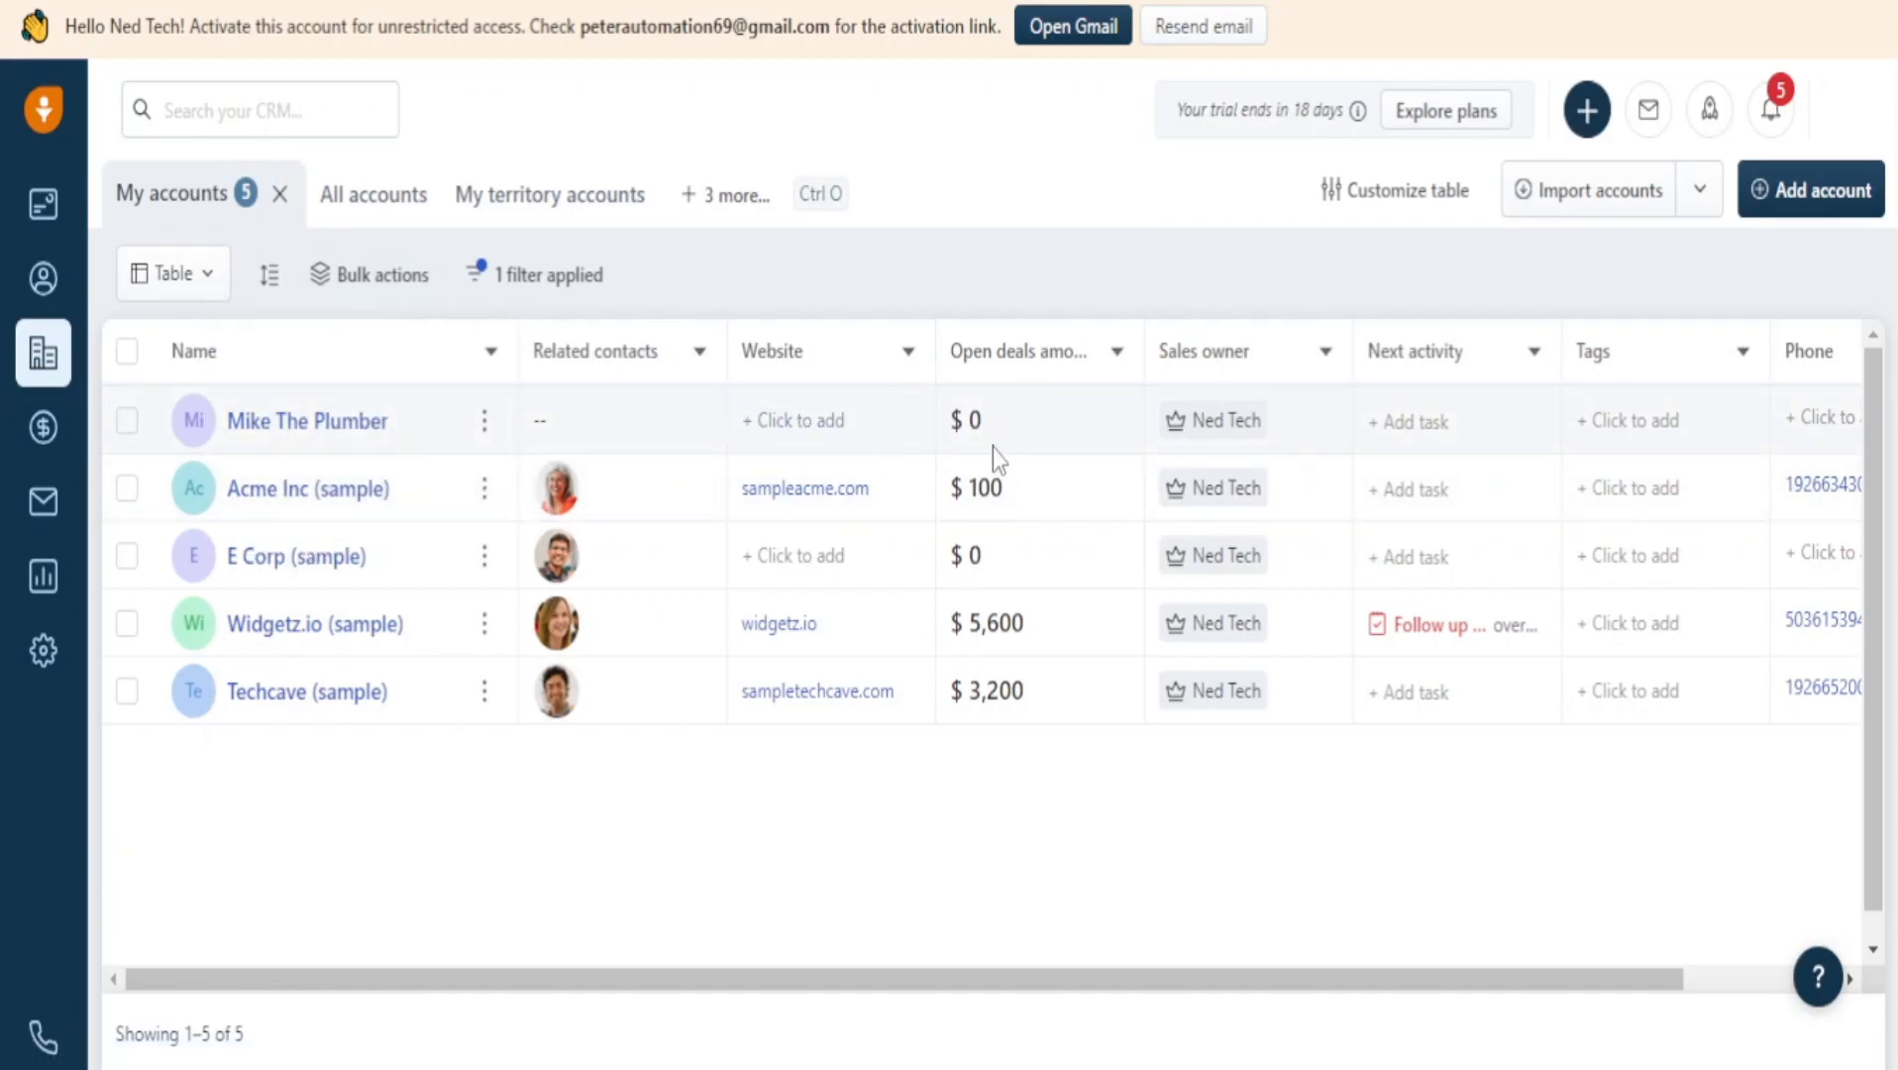
left_click(1113, 357)
left_click(1114, 357)
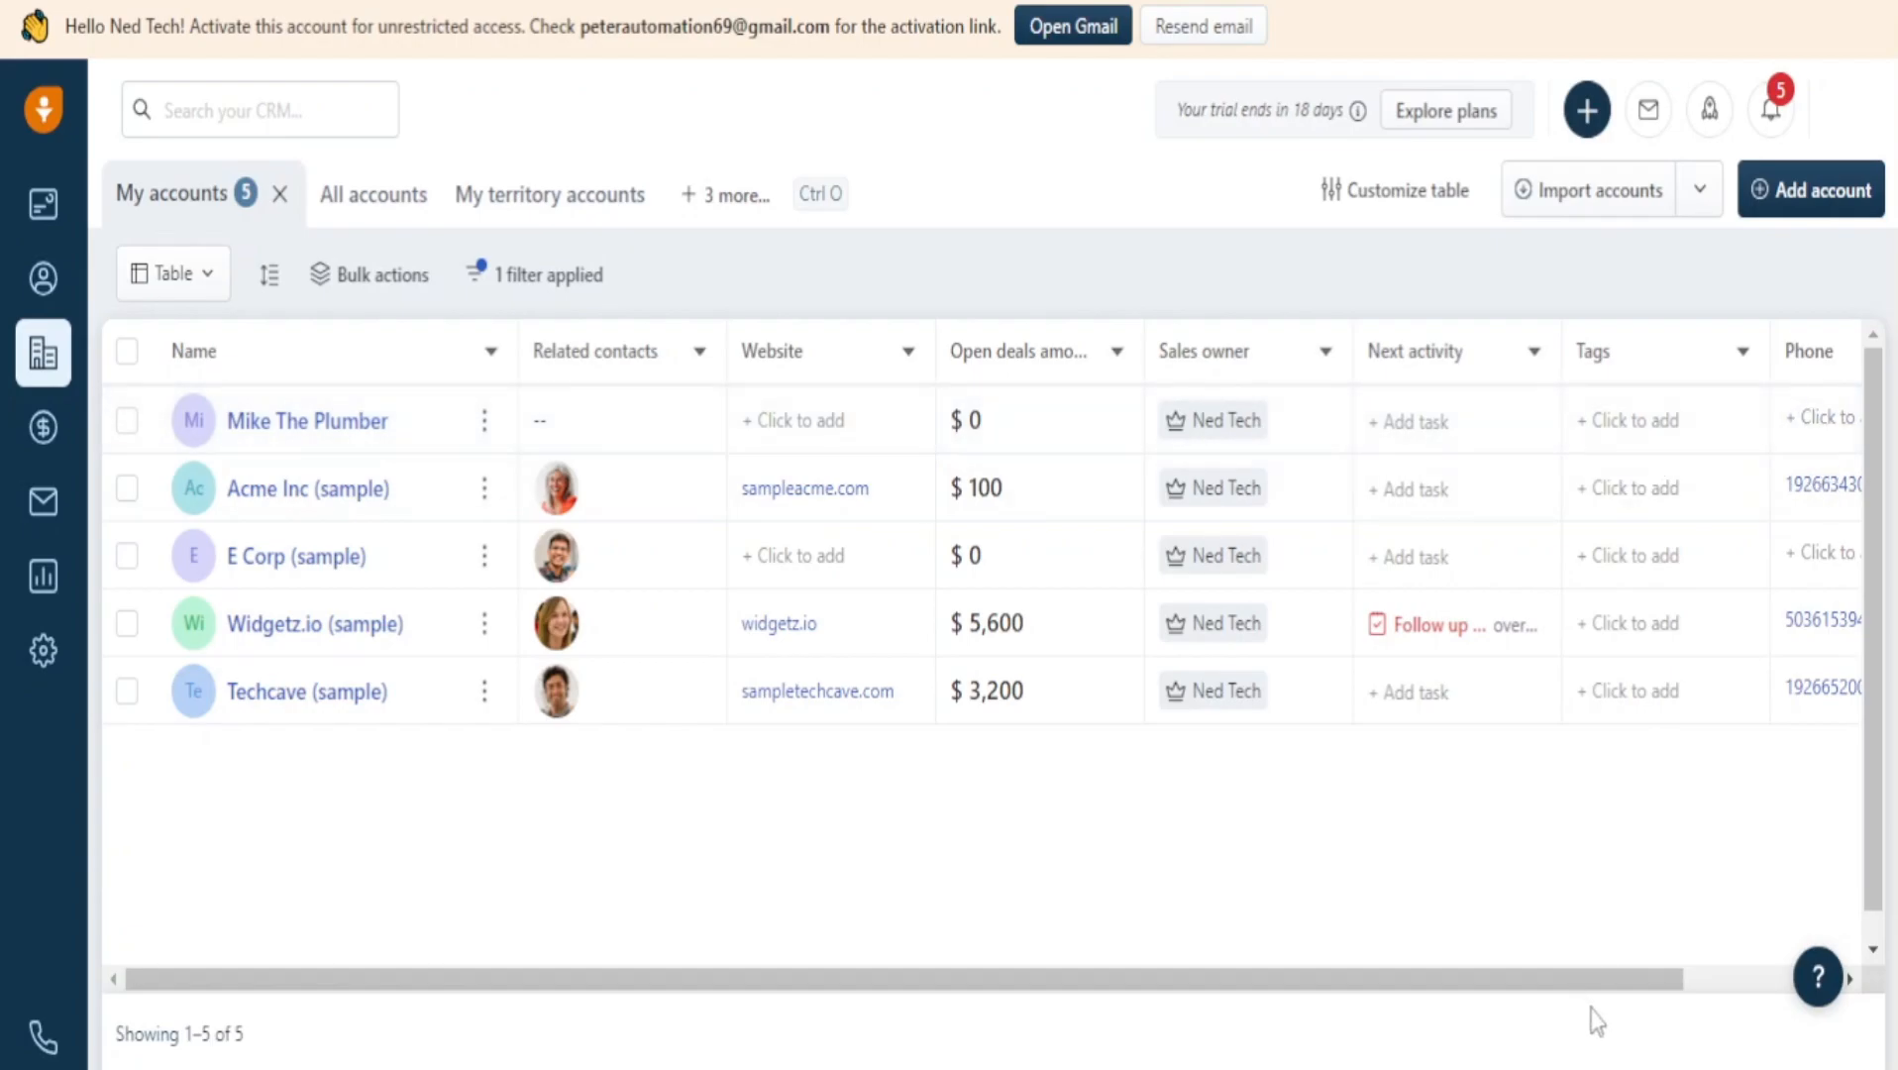
left_click_drag(1629, 981, 1784, 980)
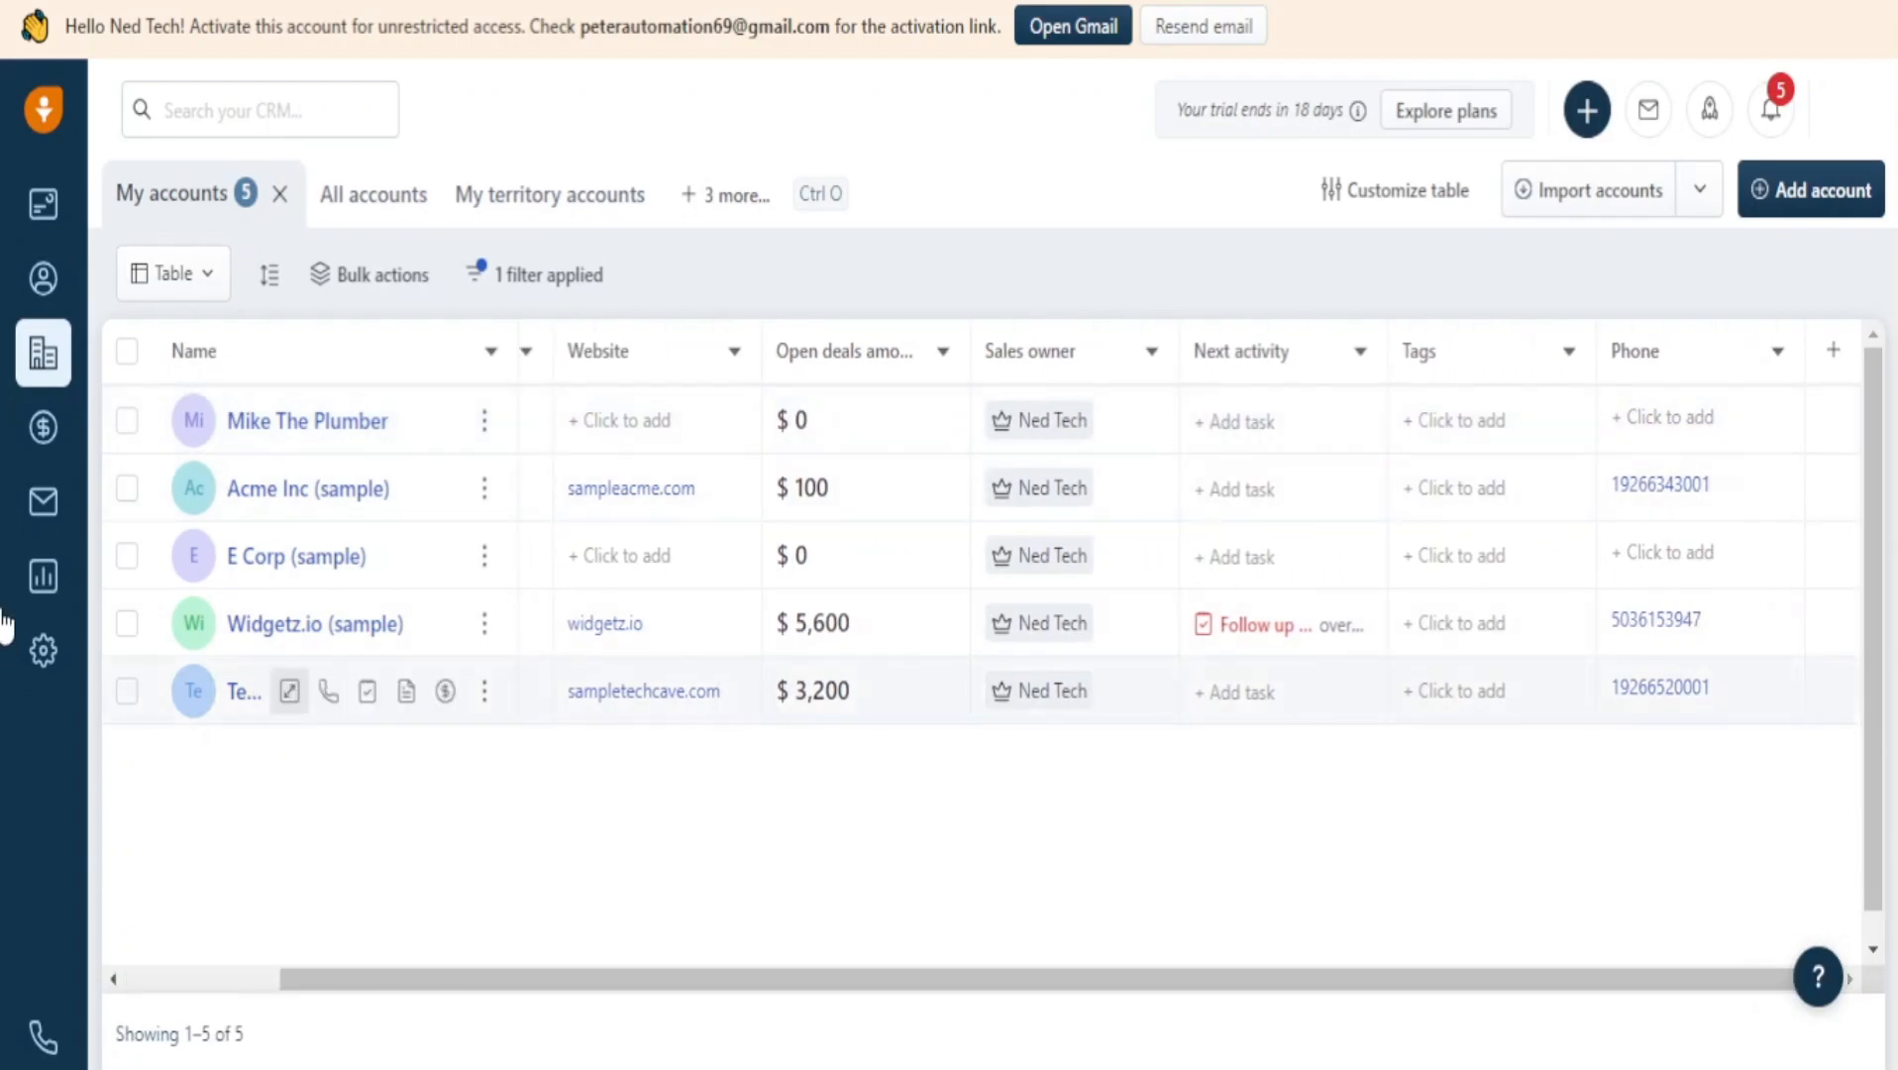
In a new tab, search Google for 'pricing freshsales' and open the 'Pricing | Try Freshsales' result.
key("ctrl+t")
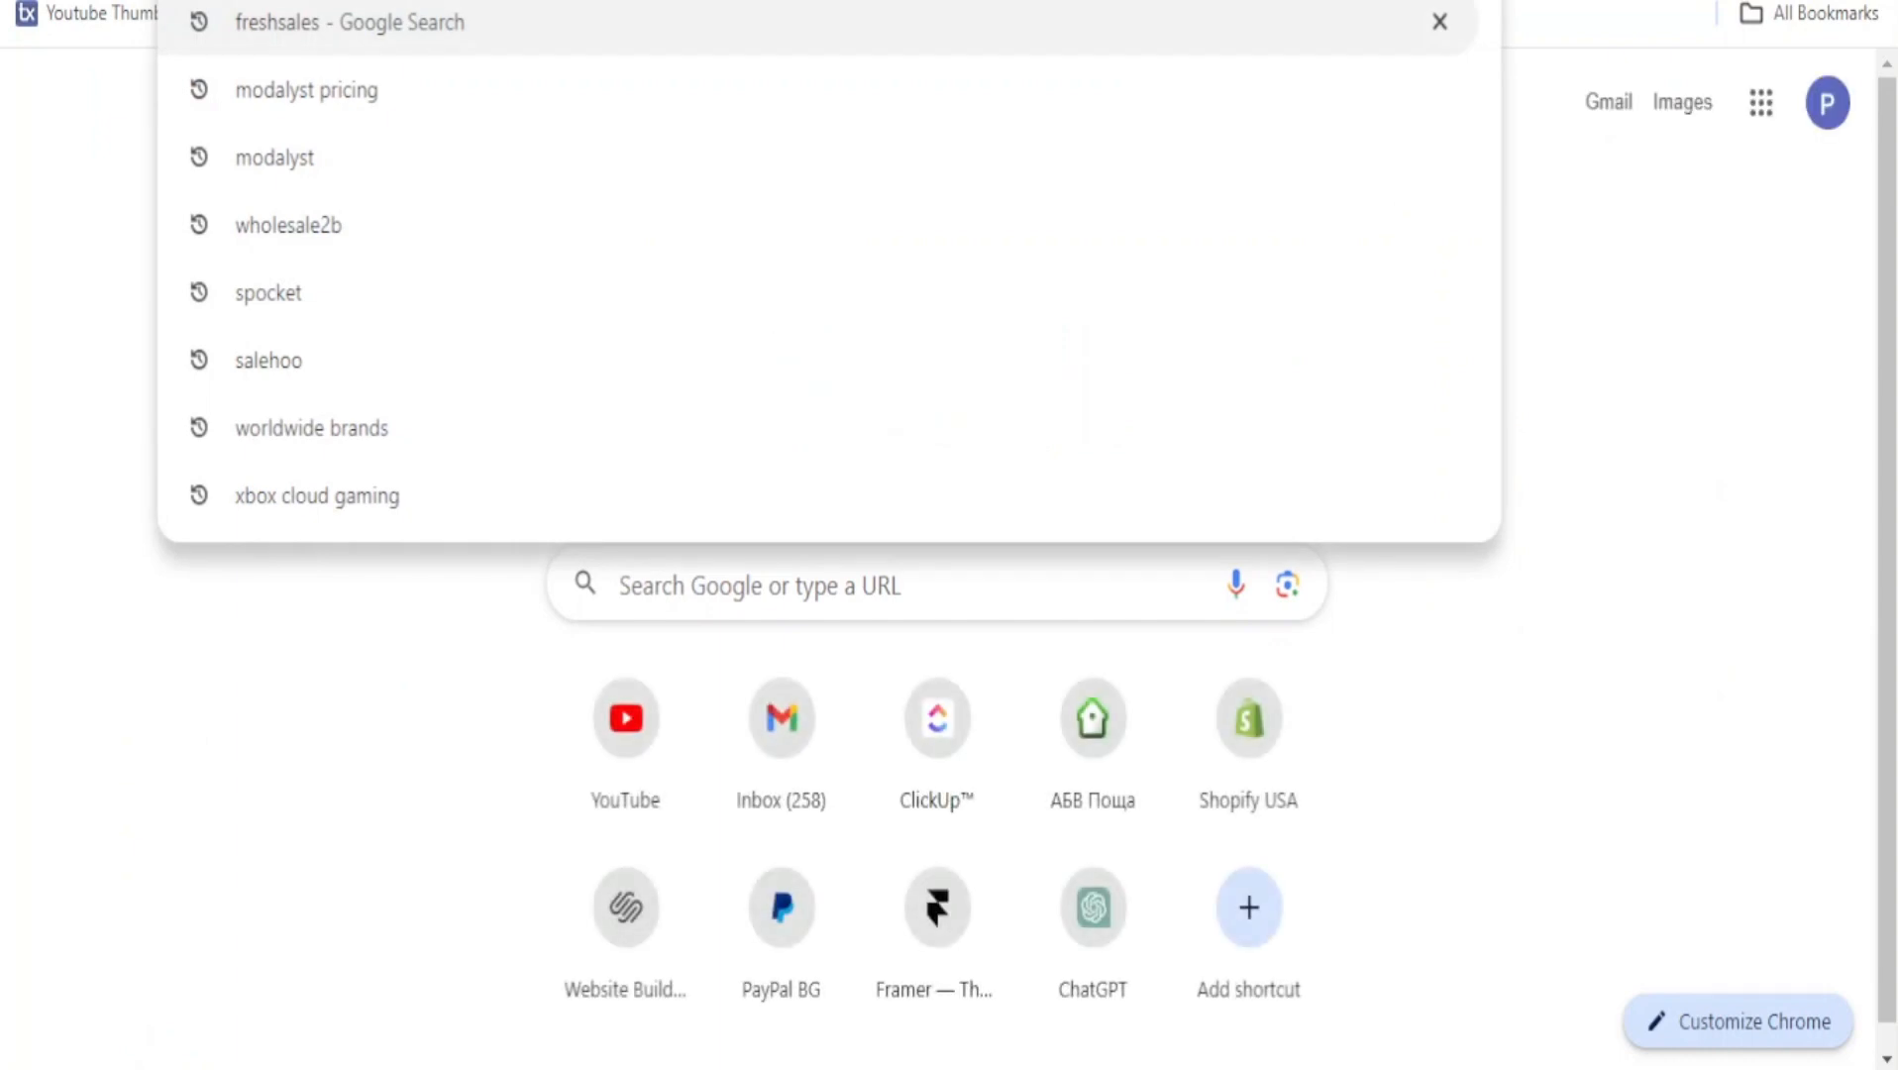
type("pricing")
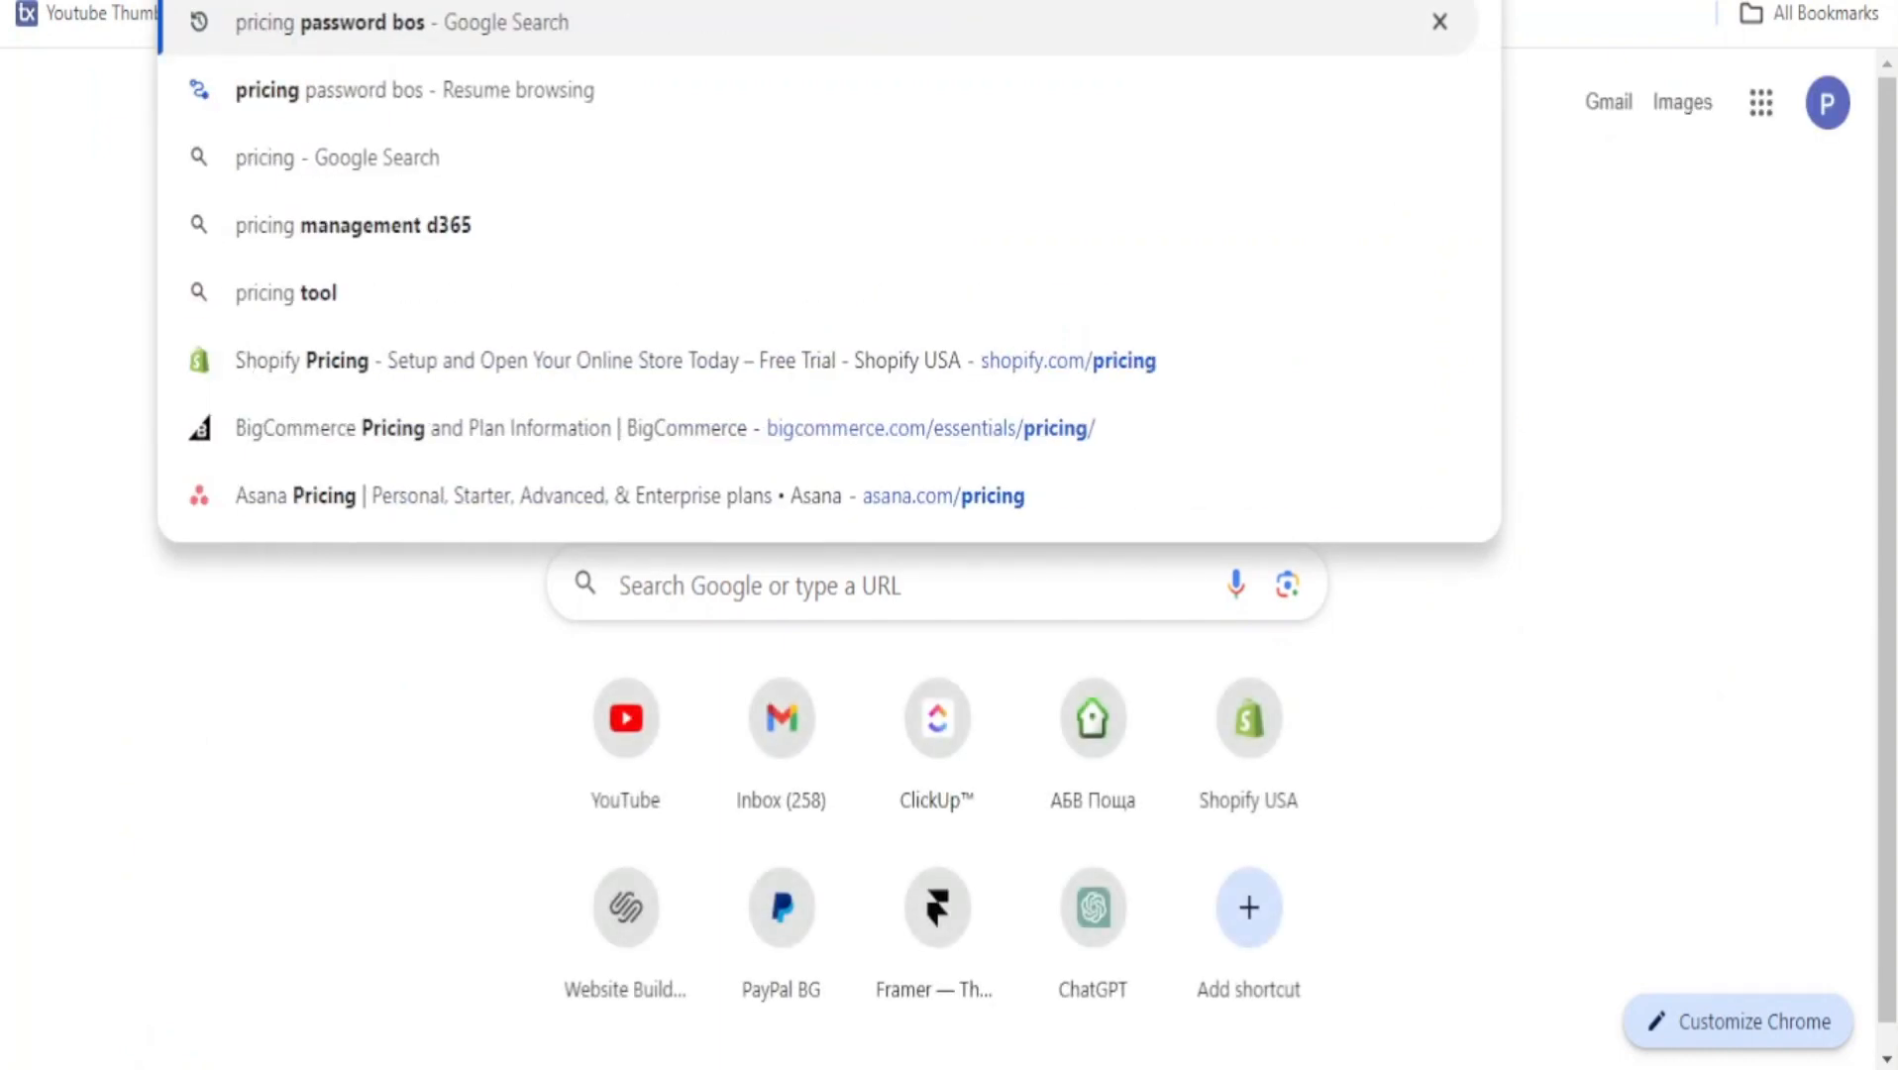
type(" freshs")
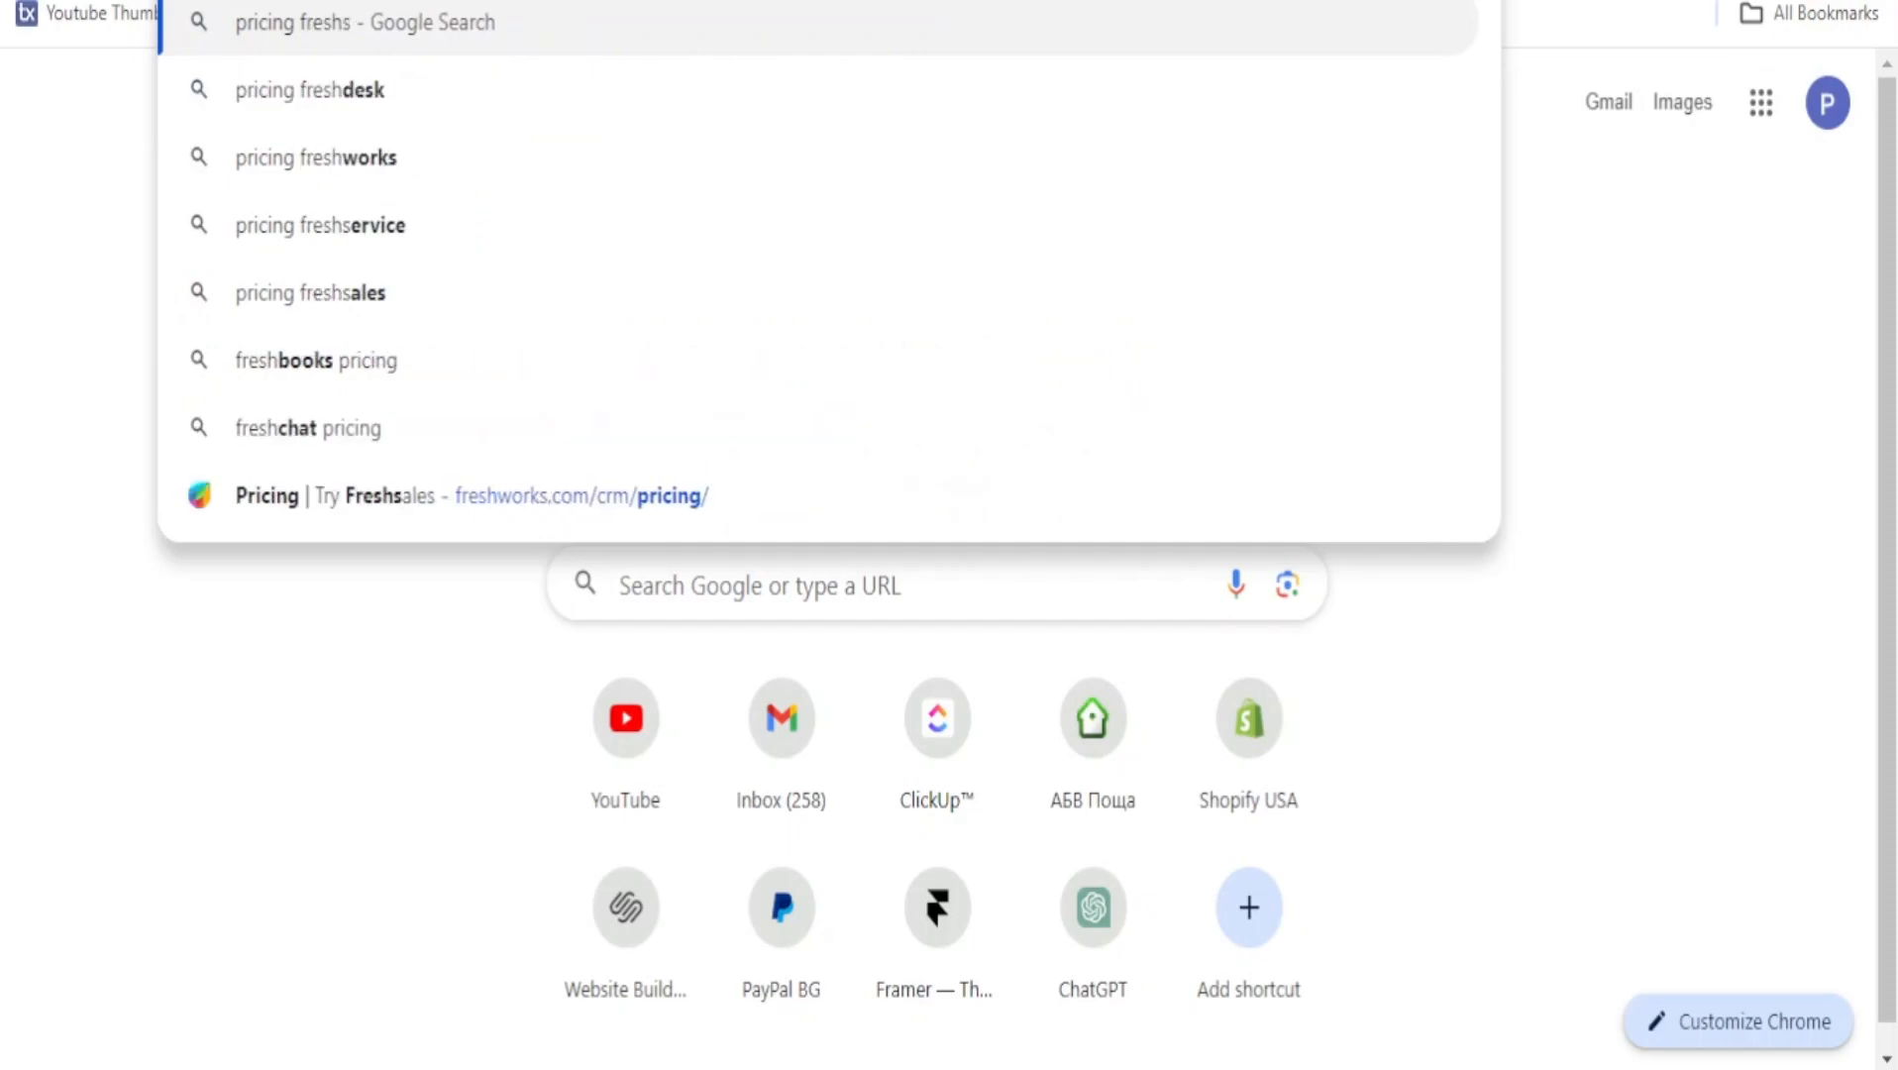
type("ales")
key("Return")
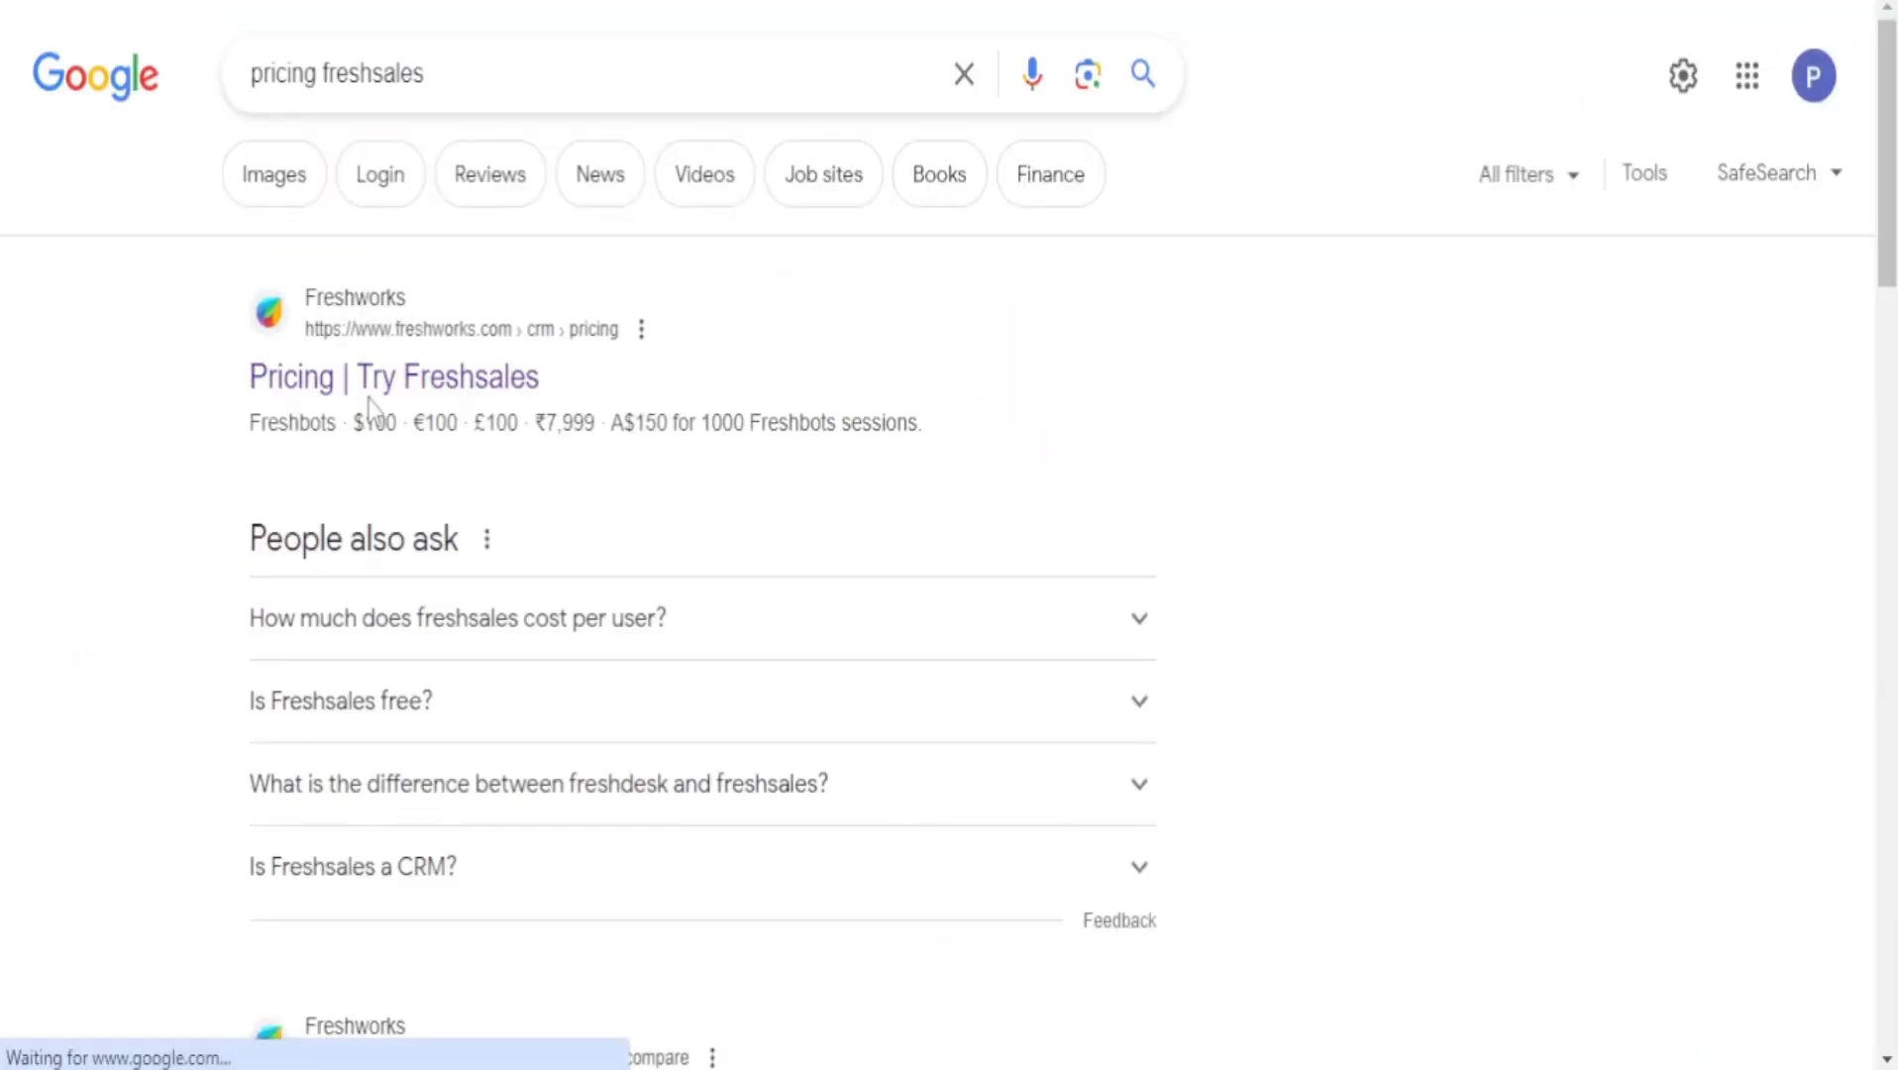
left_click(383, 402)
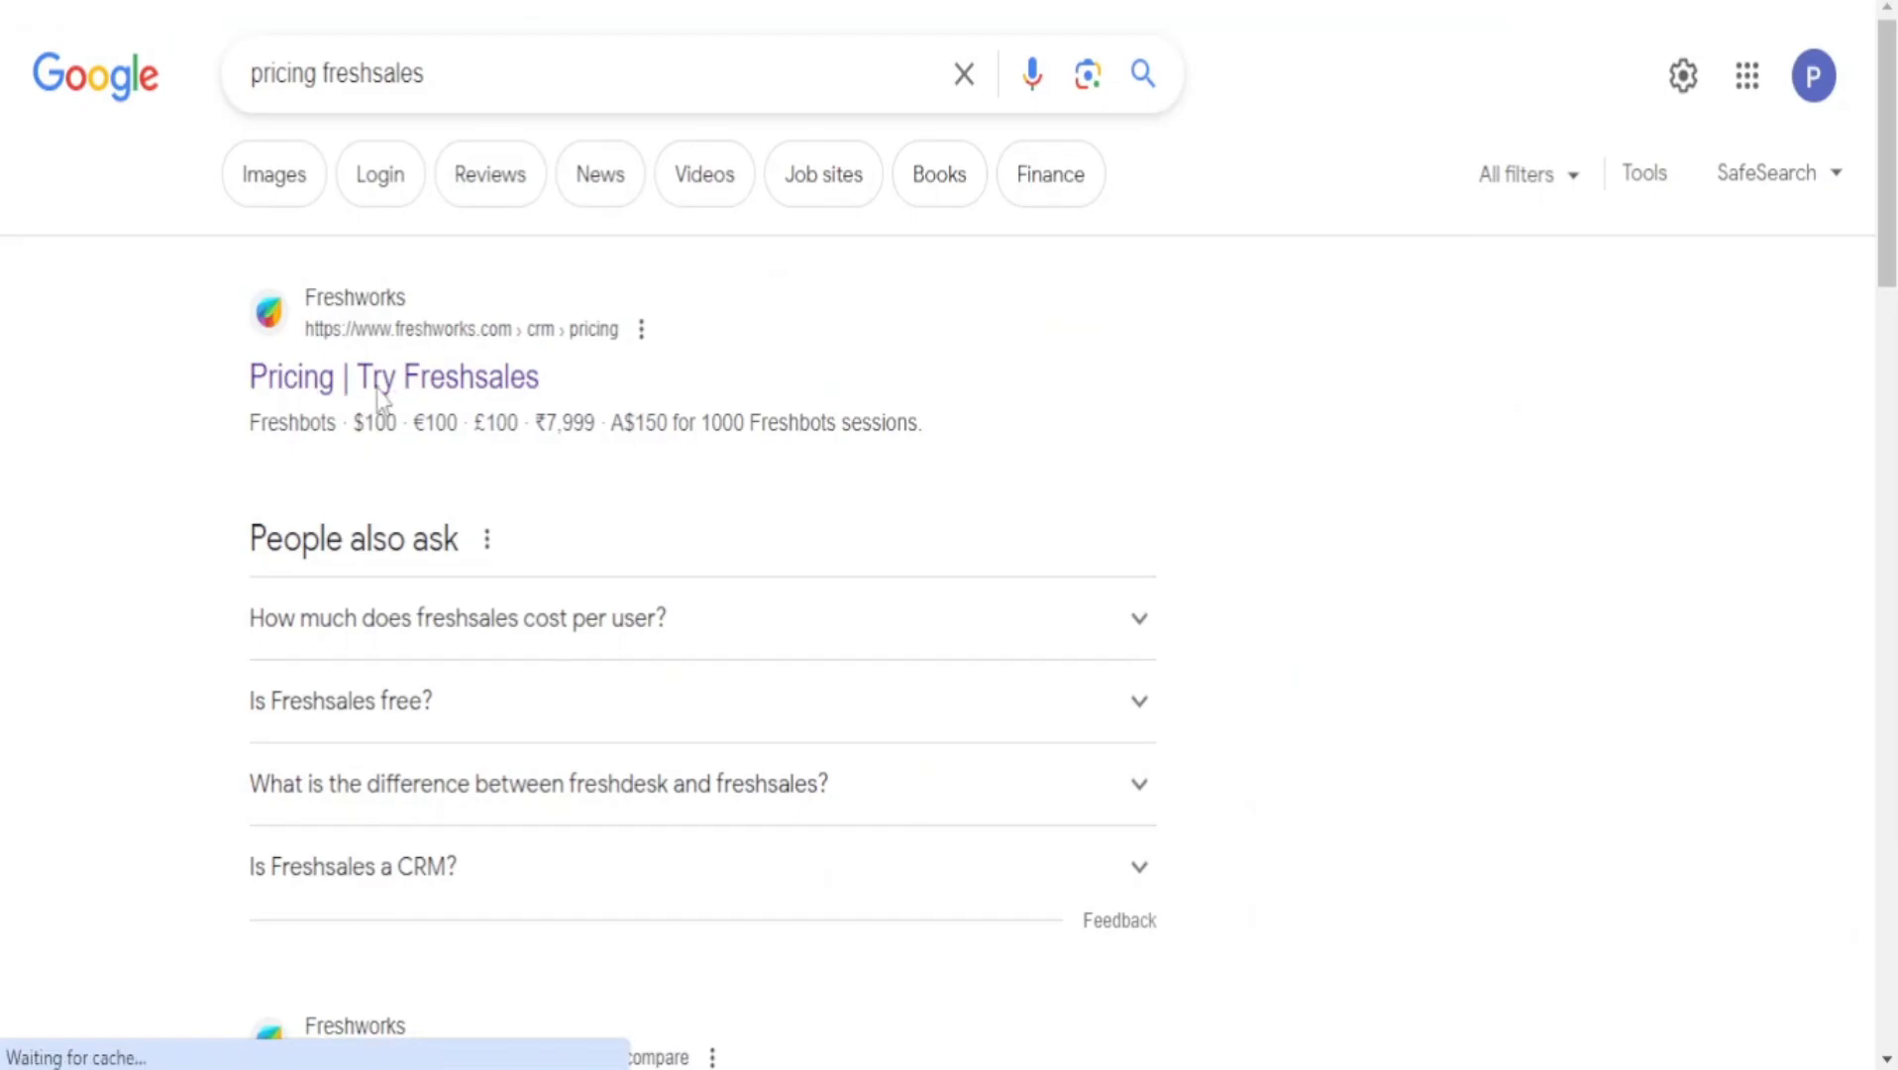
Review the Free $0 plan card and its included features on the pricing page.
scroll(809, 484, "down", 9)
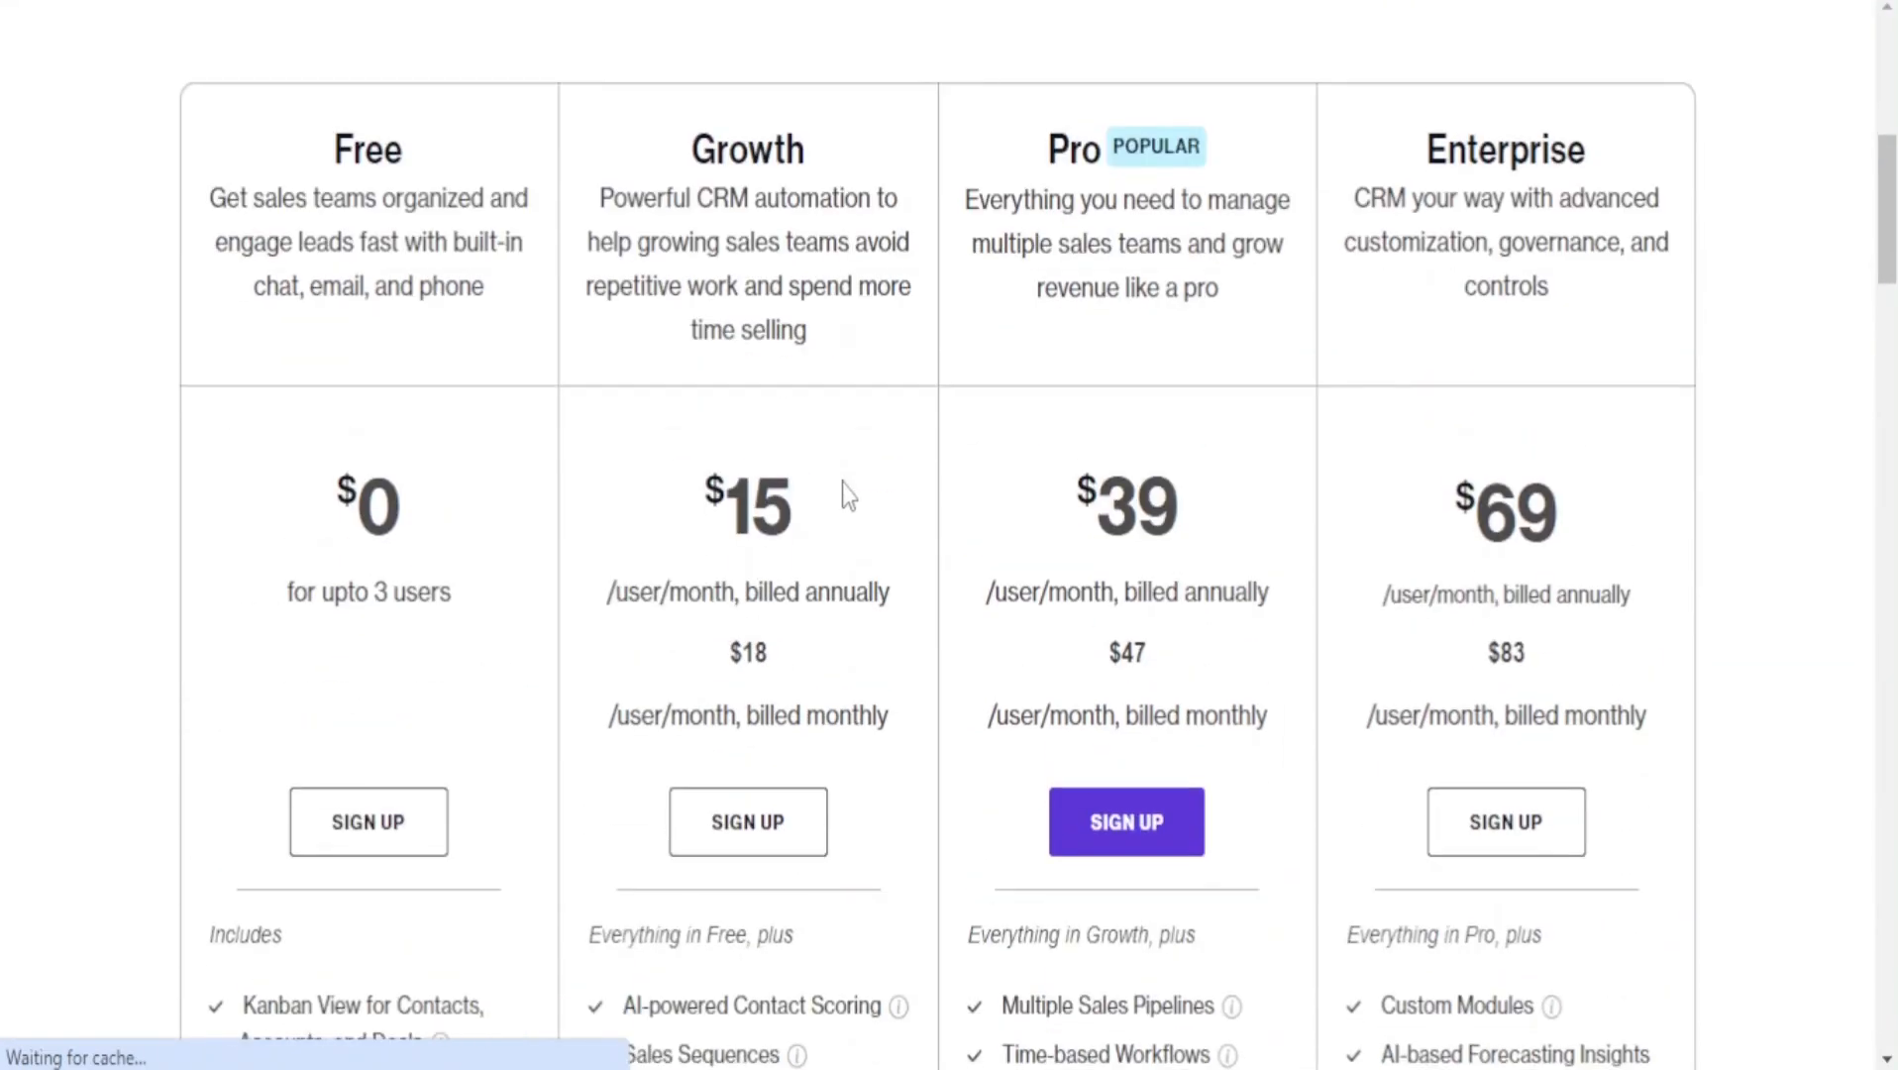
scroll(872, 483, "up", 3)
scroll(948, 487, "down", 1)
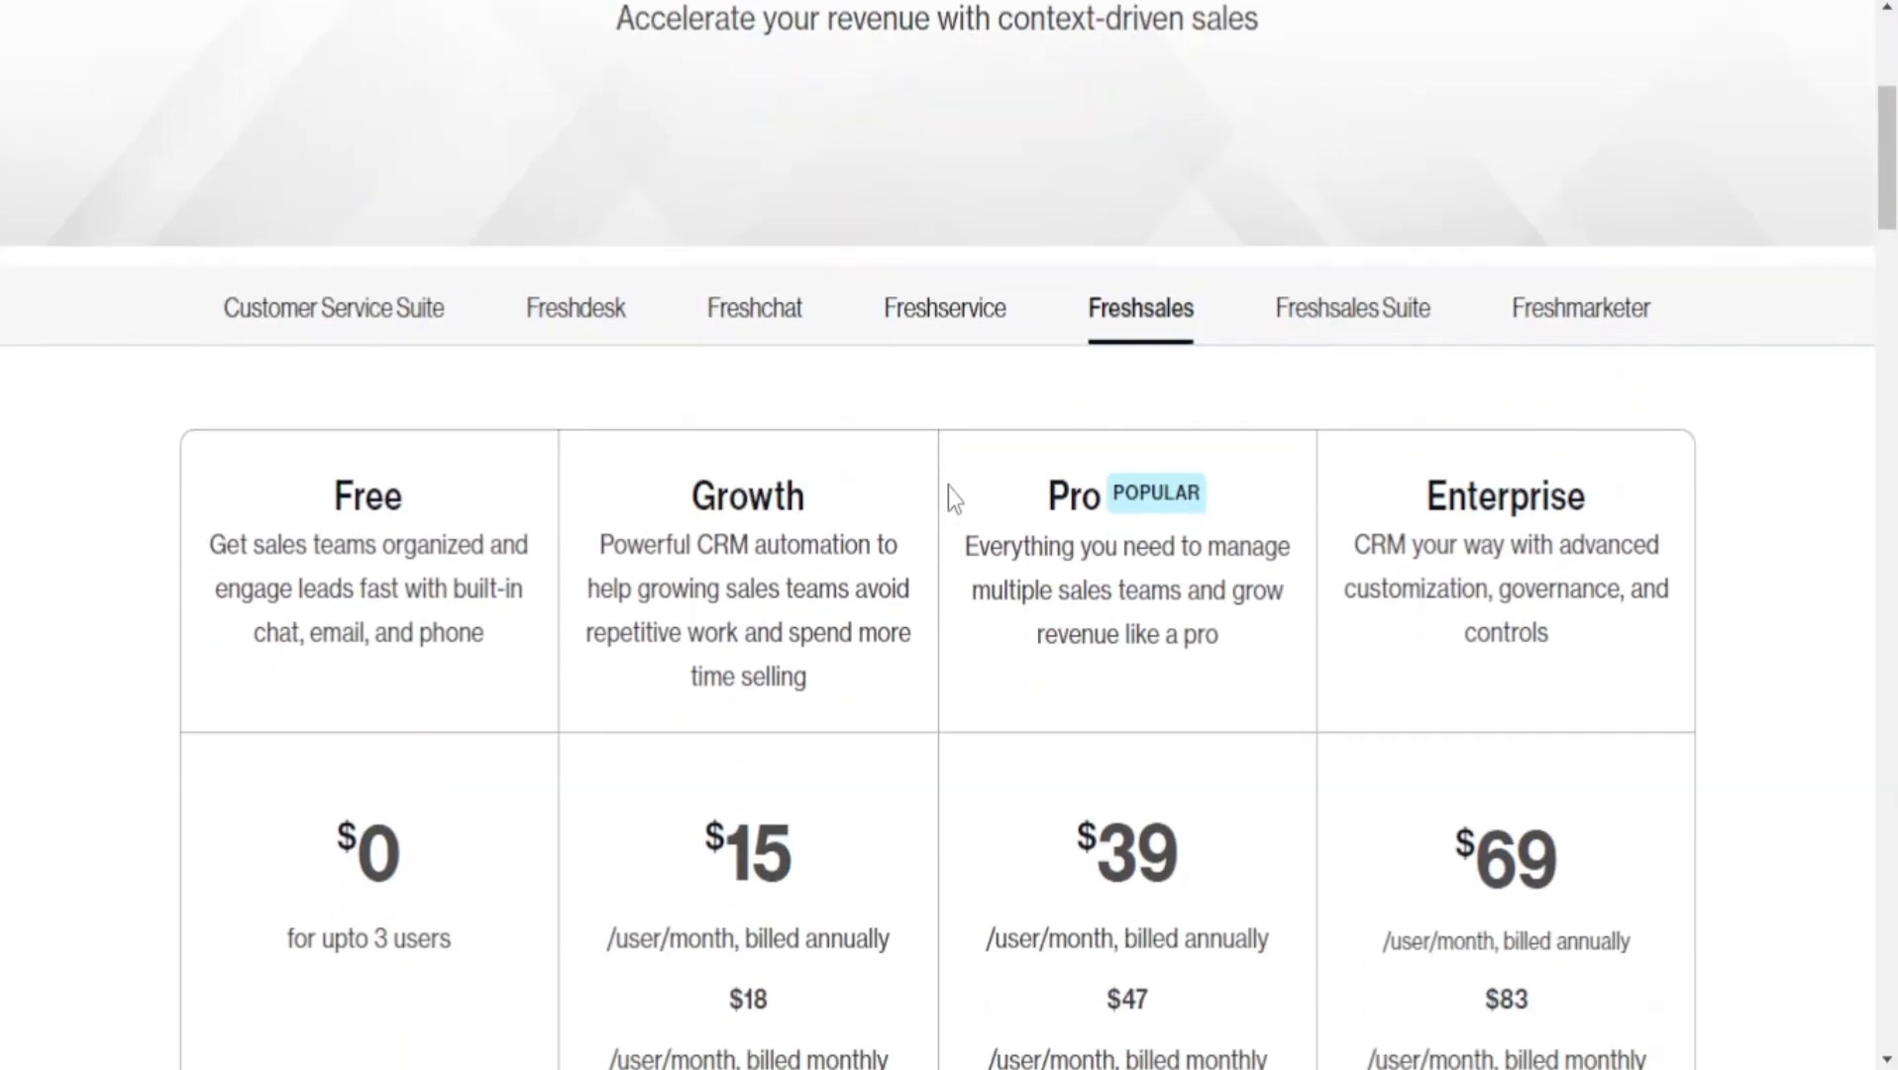
scroll(971, 510, "down", 2)
left_click_drag(308, 759, 474, 757)
left_click(406, 731)
scroll(472, 664, "down", 5)
scroll(472, 662, "up", 5)
scroll(470, 681, "down", 8)
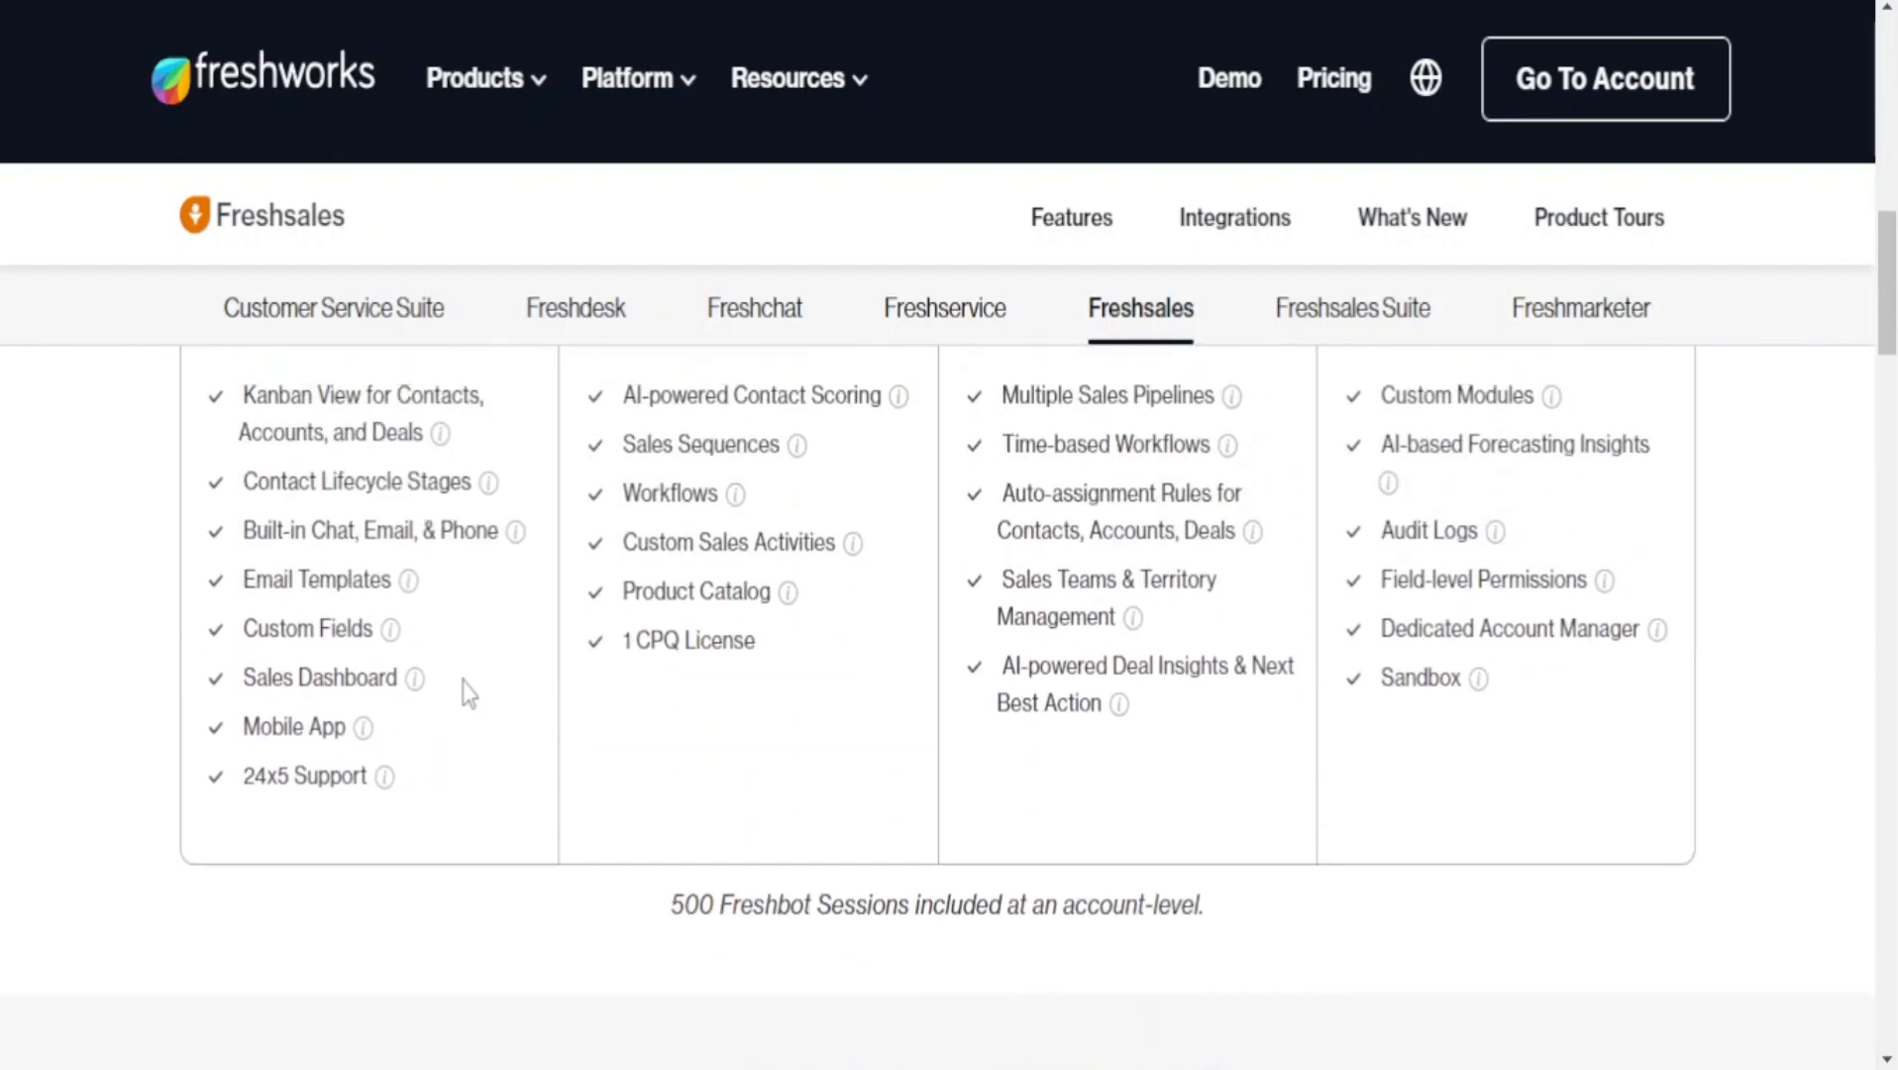
scroll(465, 688, "up", 3)
left_click_drag(324, 639, 485, 892)
left_click(472, 887)
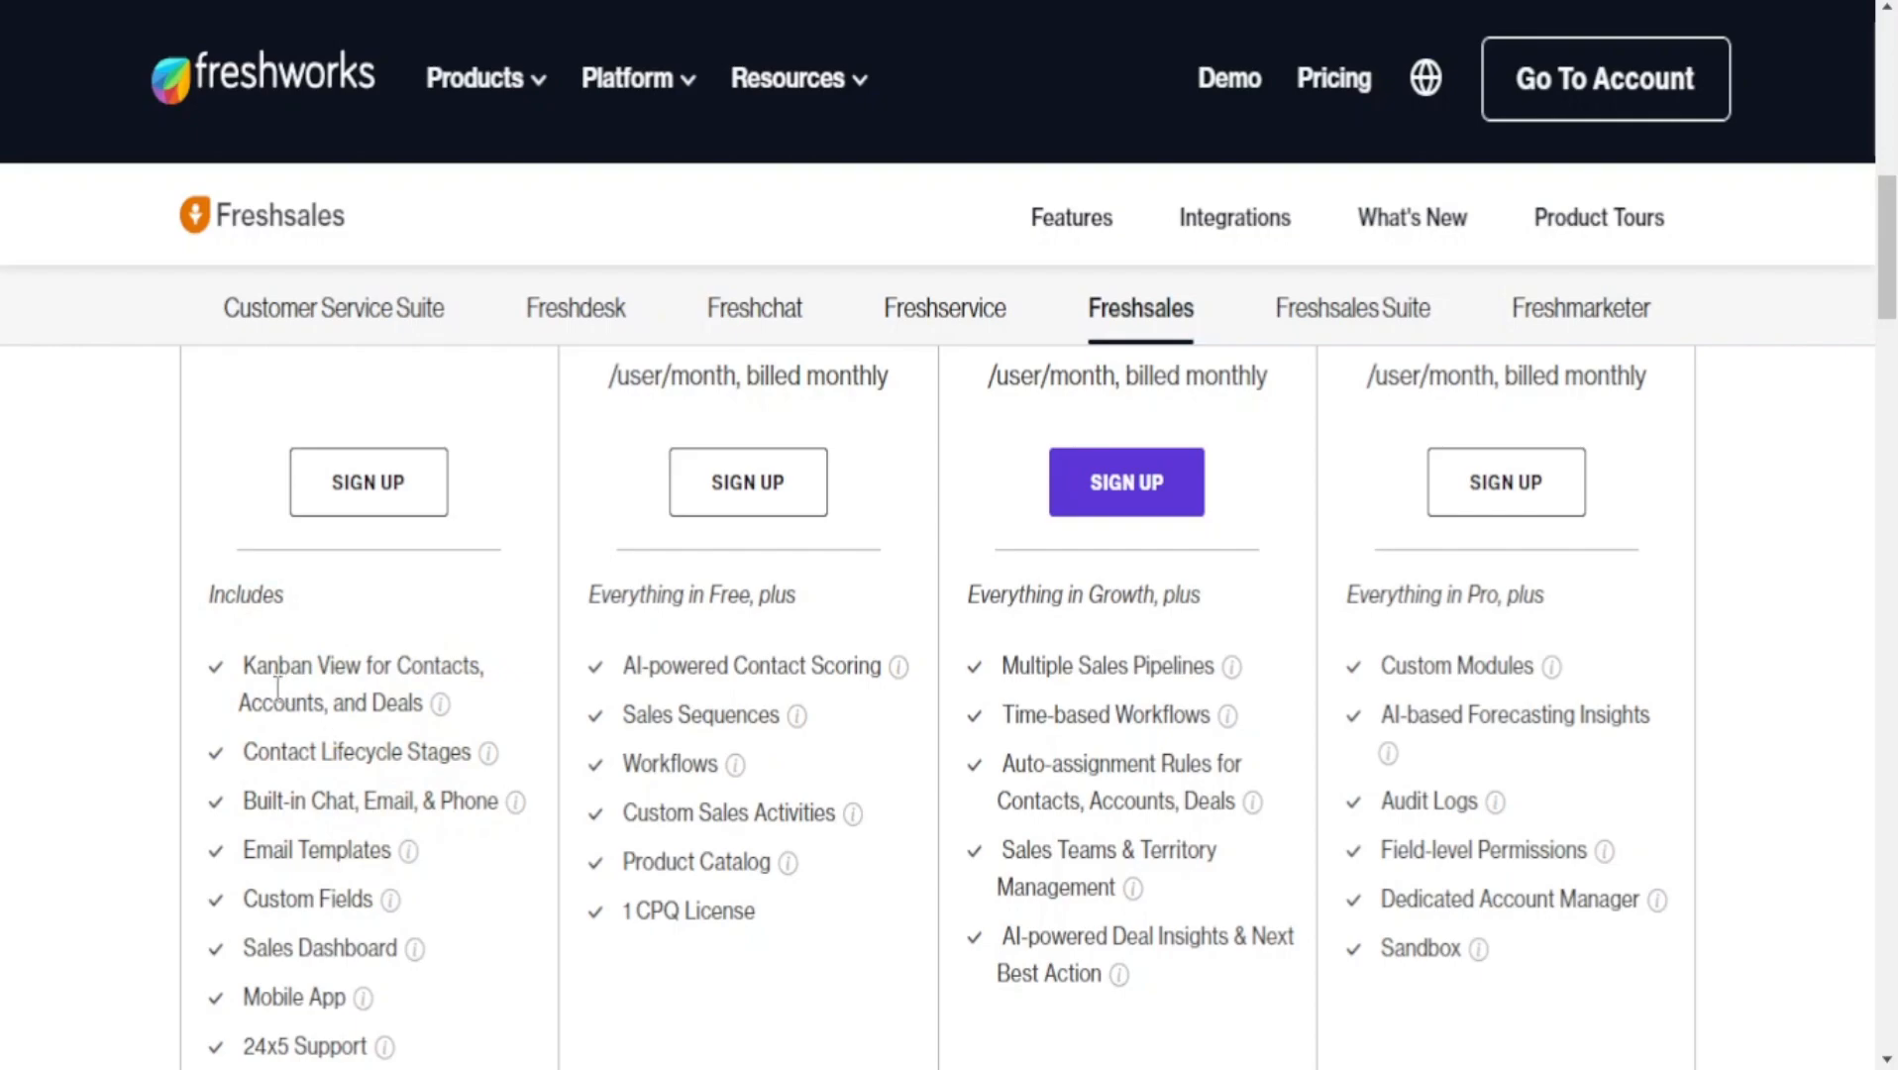
Compare the billing terms and highlight the Growth plan's $18 monthly price.
scroll(503, 691, "down", 3)
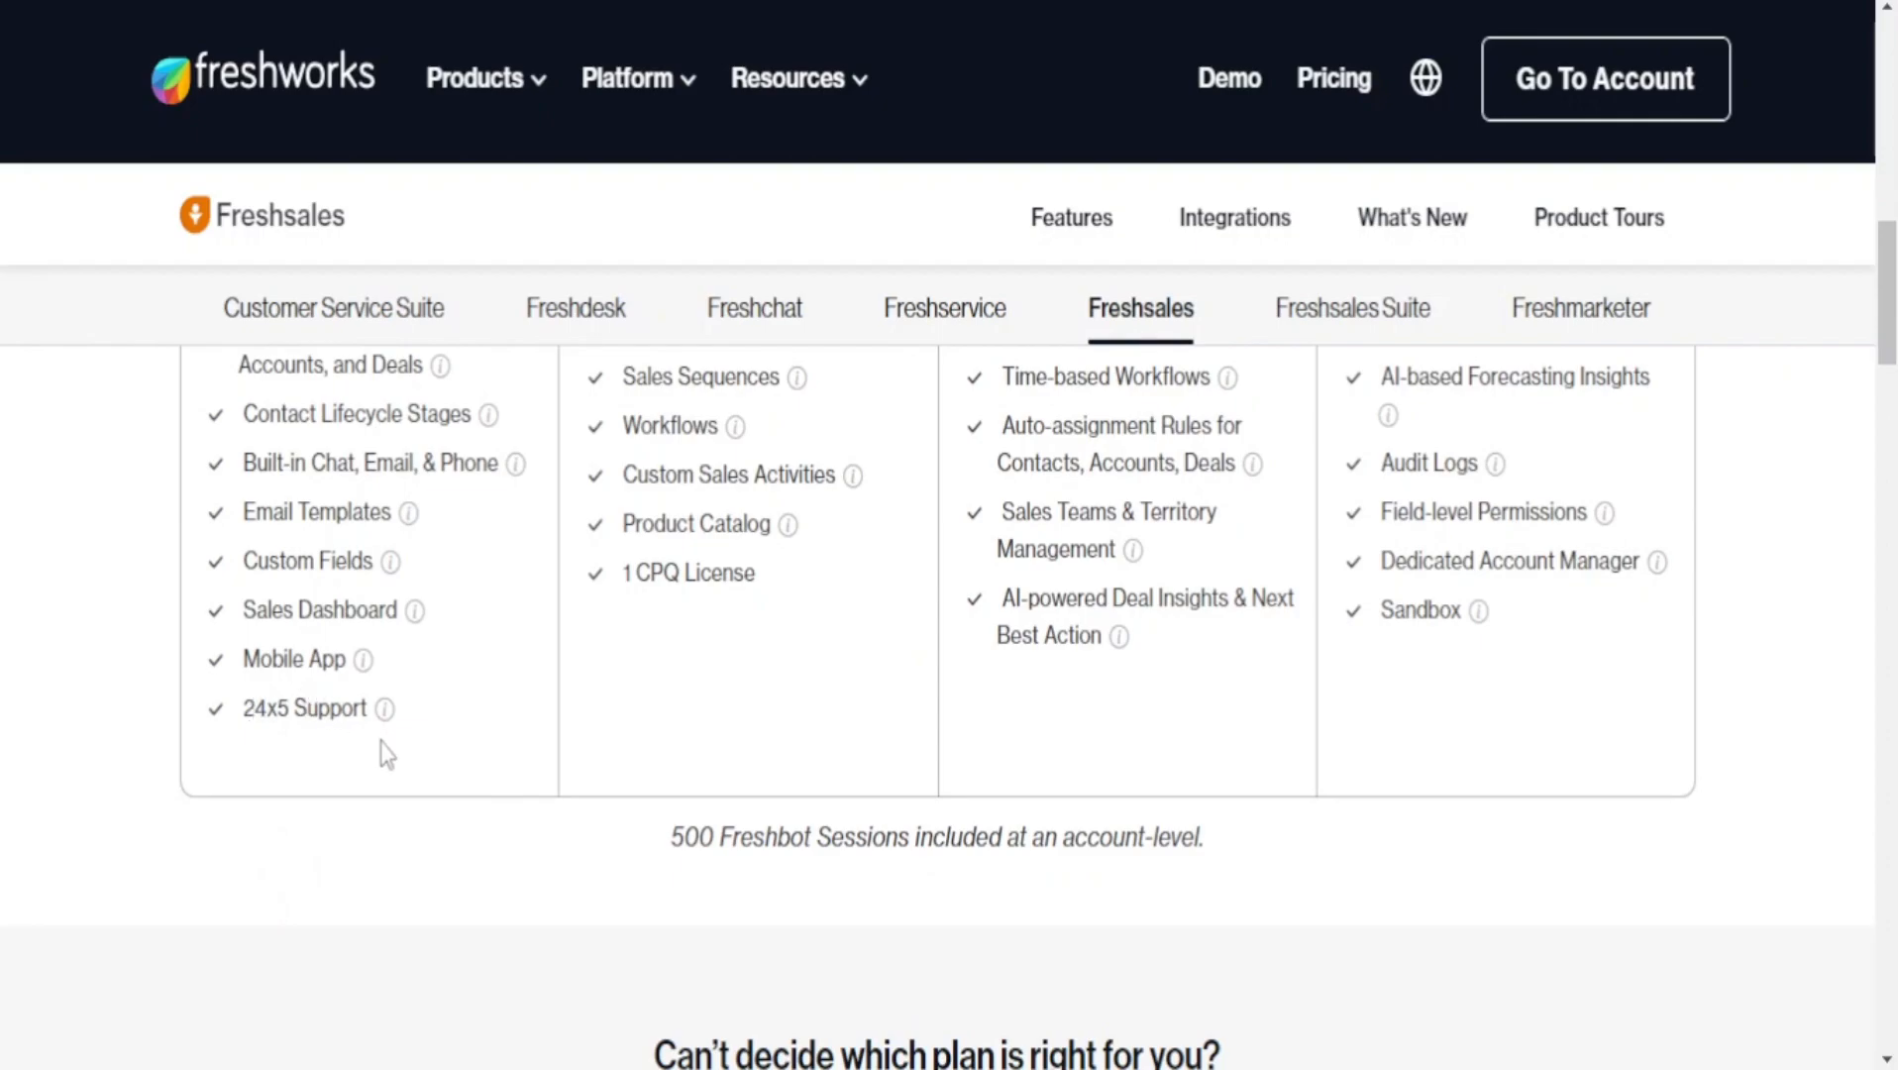
scroll(387, 755, "up", 5)
scroll(612, 500, "down", 3)
scroll(797, 529, "up", 3)
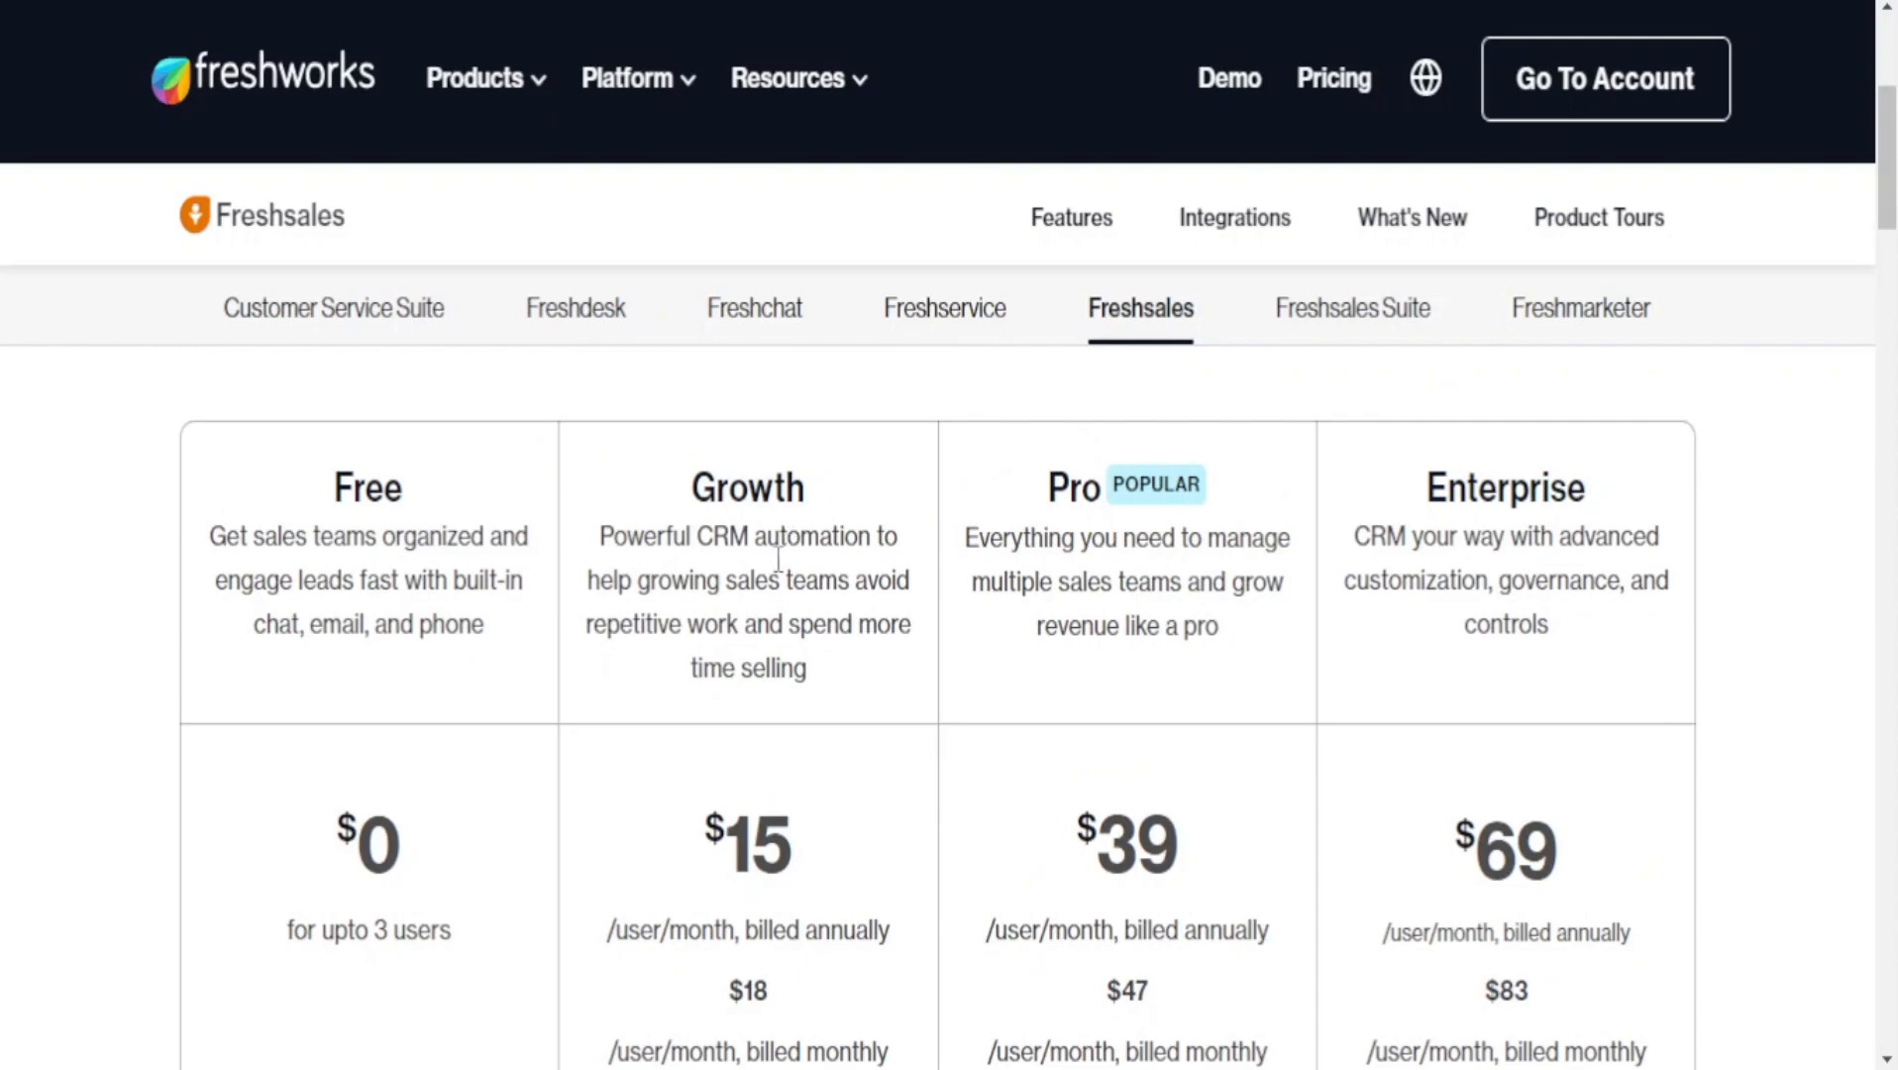
scroll(793, 795, "down", 2)
left_click_drag(641, 761, 804, 761)
left_click(838, 760)
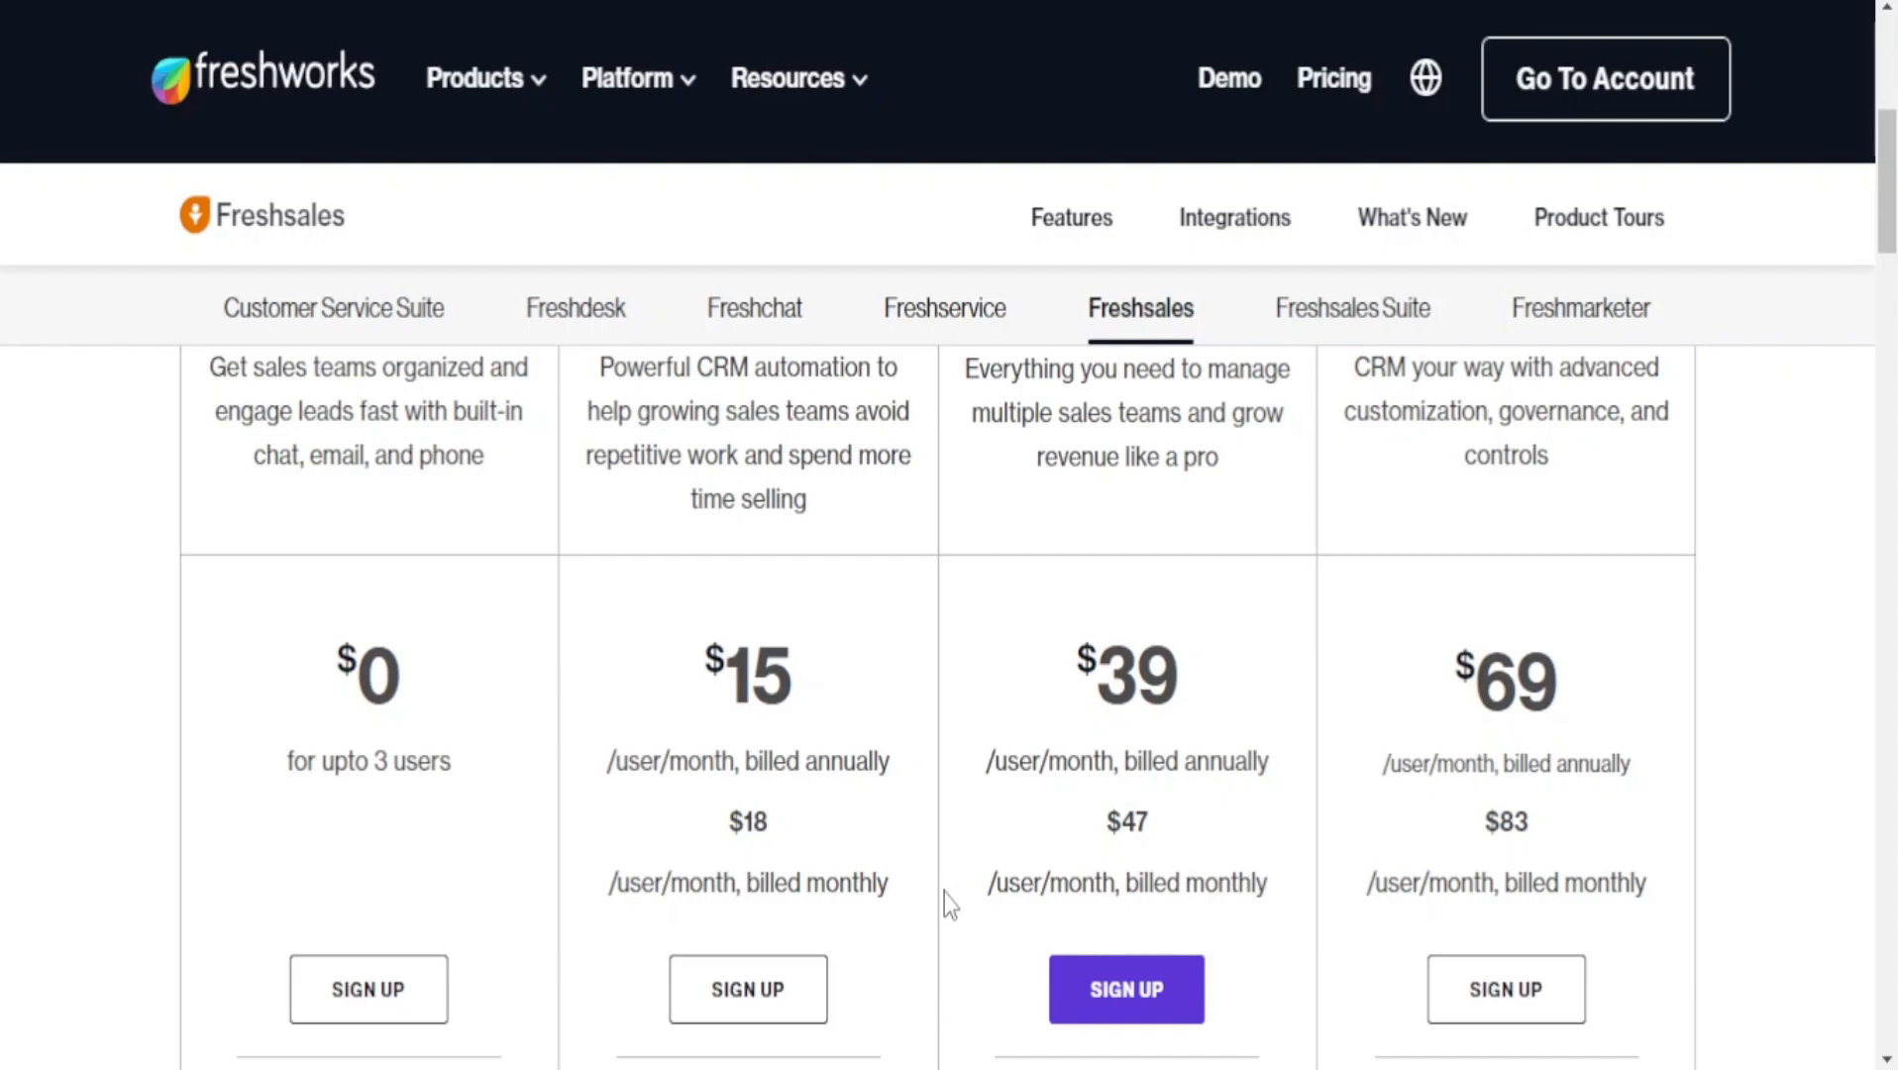
left_click_drag(705, 844, 754, 846)
left_click(754, 842)
scroll(1093, 720, "up", 4)
scroll(1092, 728, "down", 5)
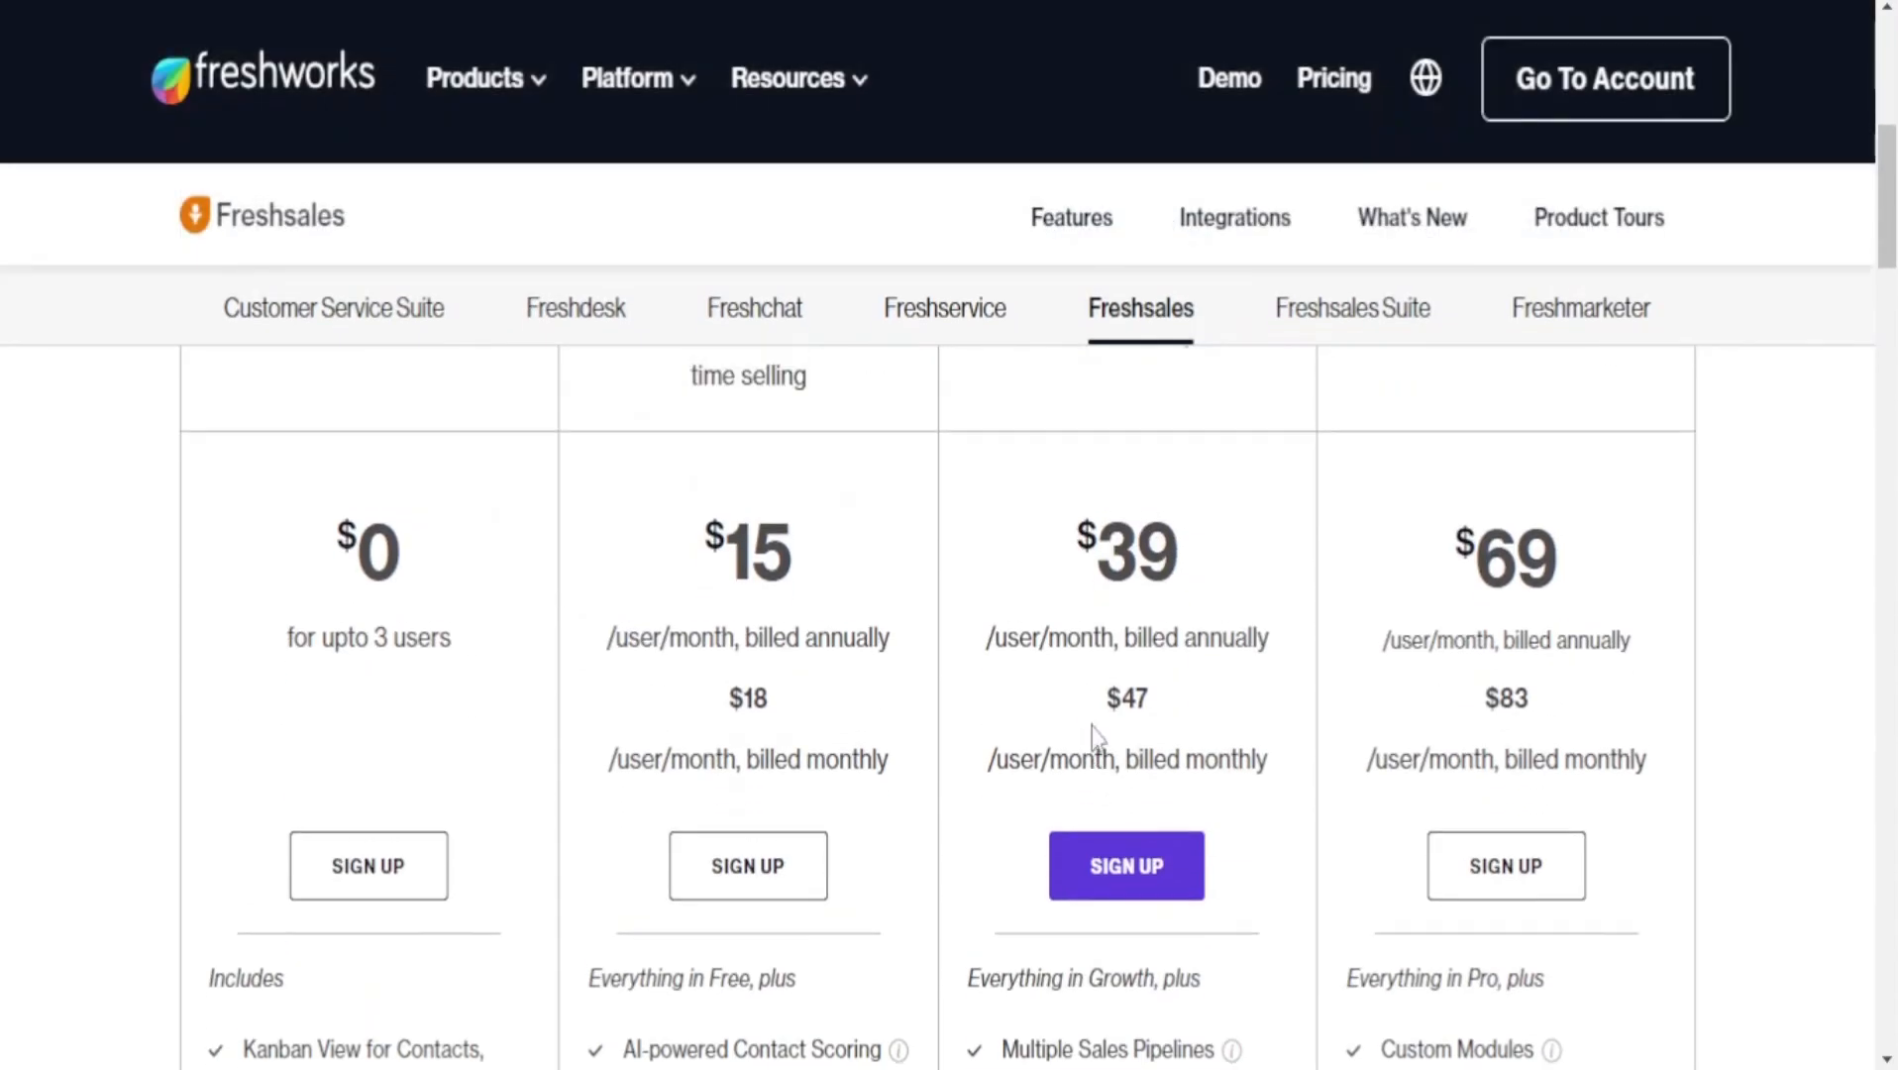
scroll(1093, 728, "up", 5)
left_click_drag(1047, 676, 1095, 677)
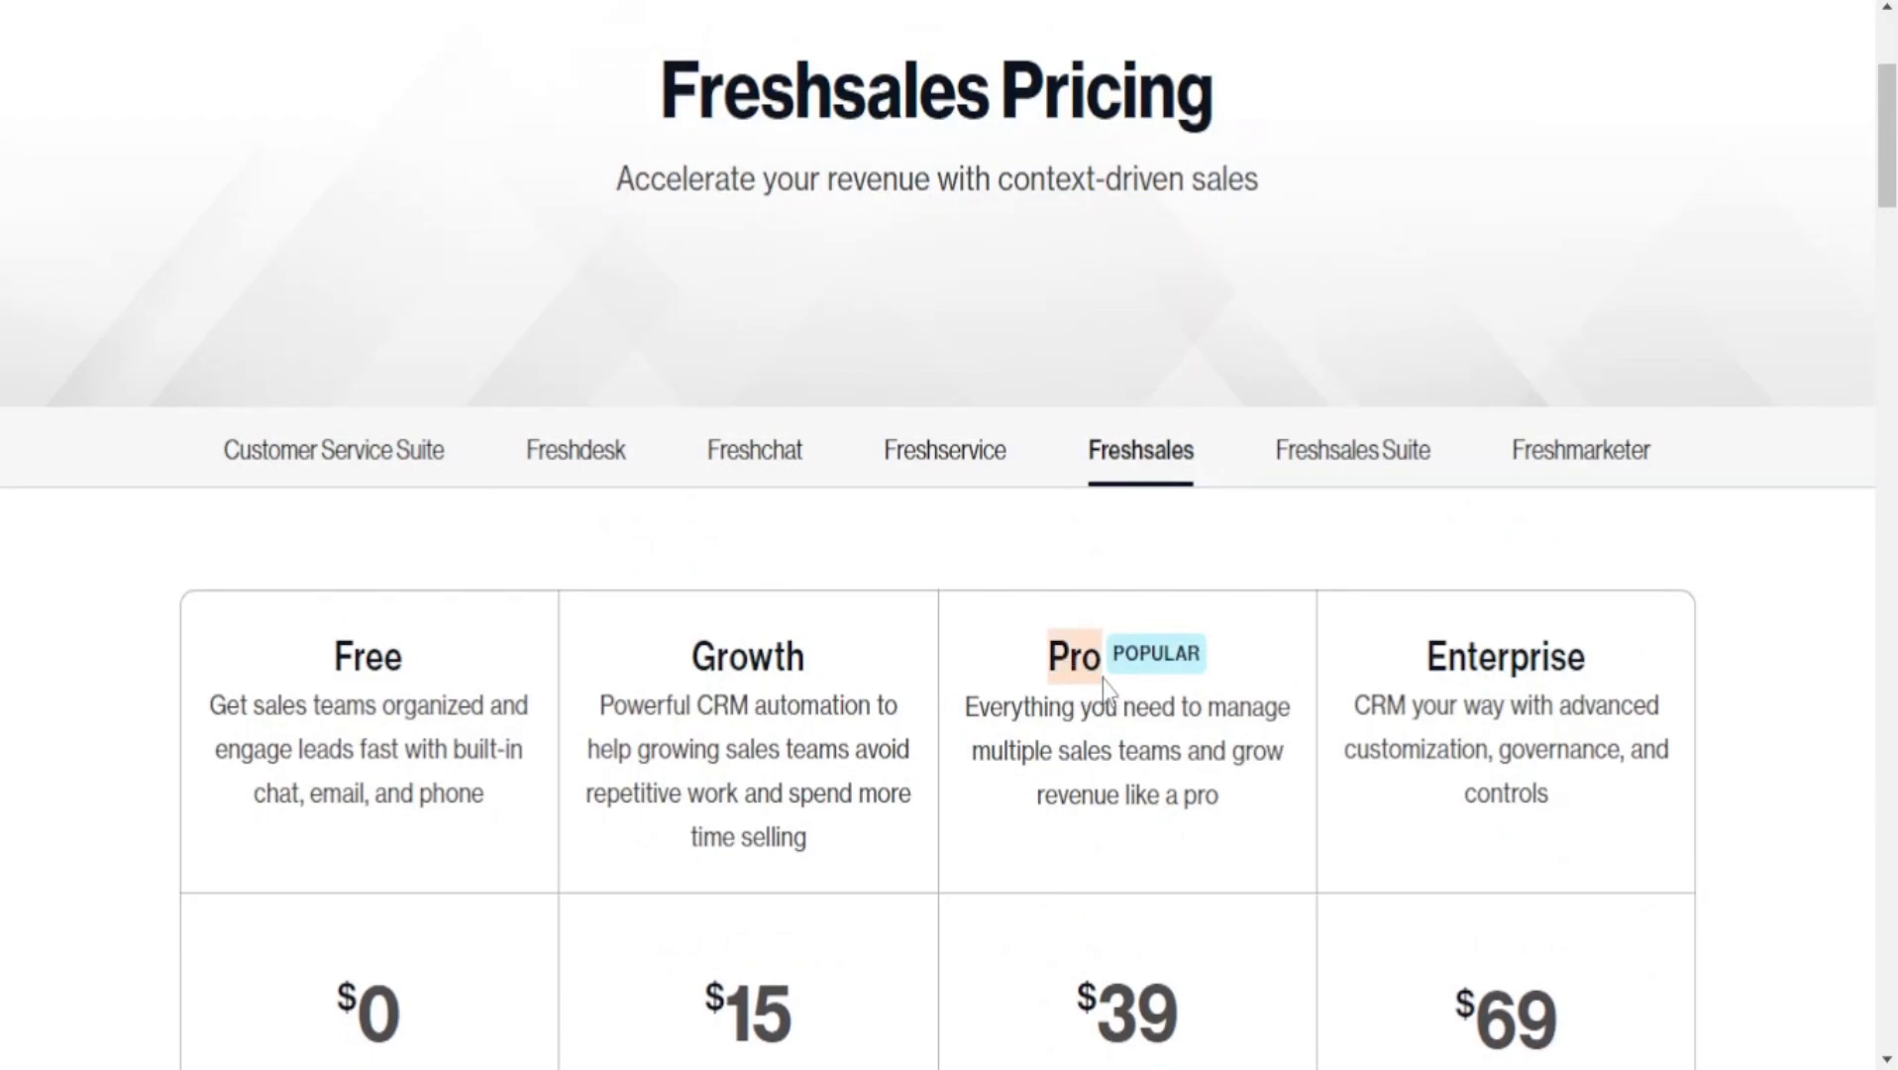
scroll(1594, 683, "down", 5)
scroll(1591, 686, "up", 3)
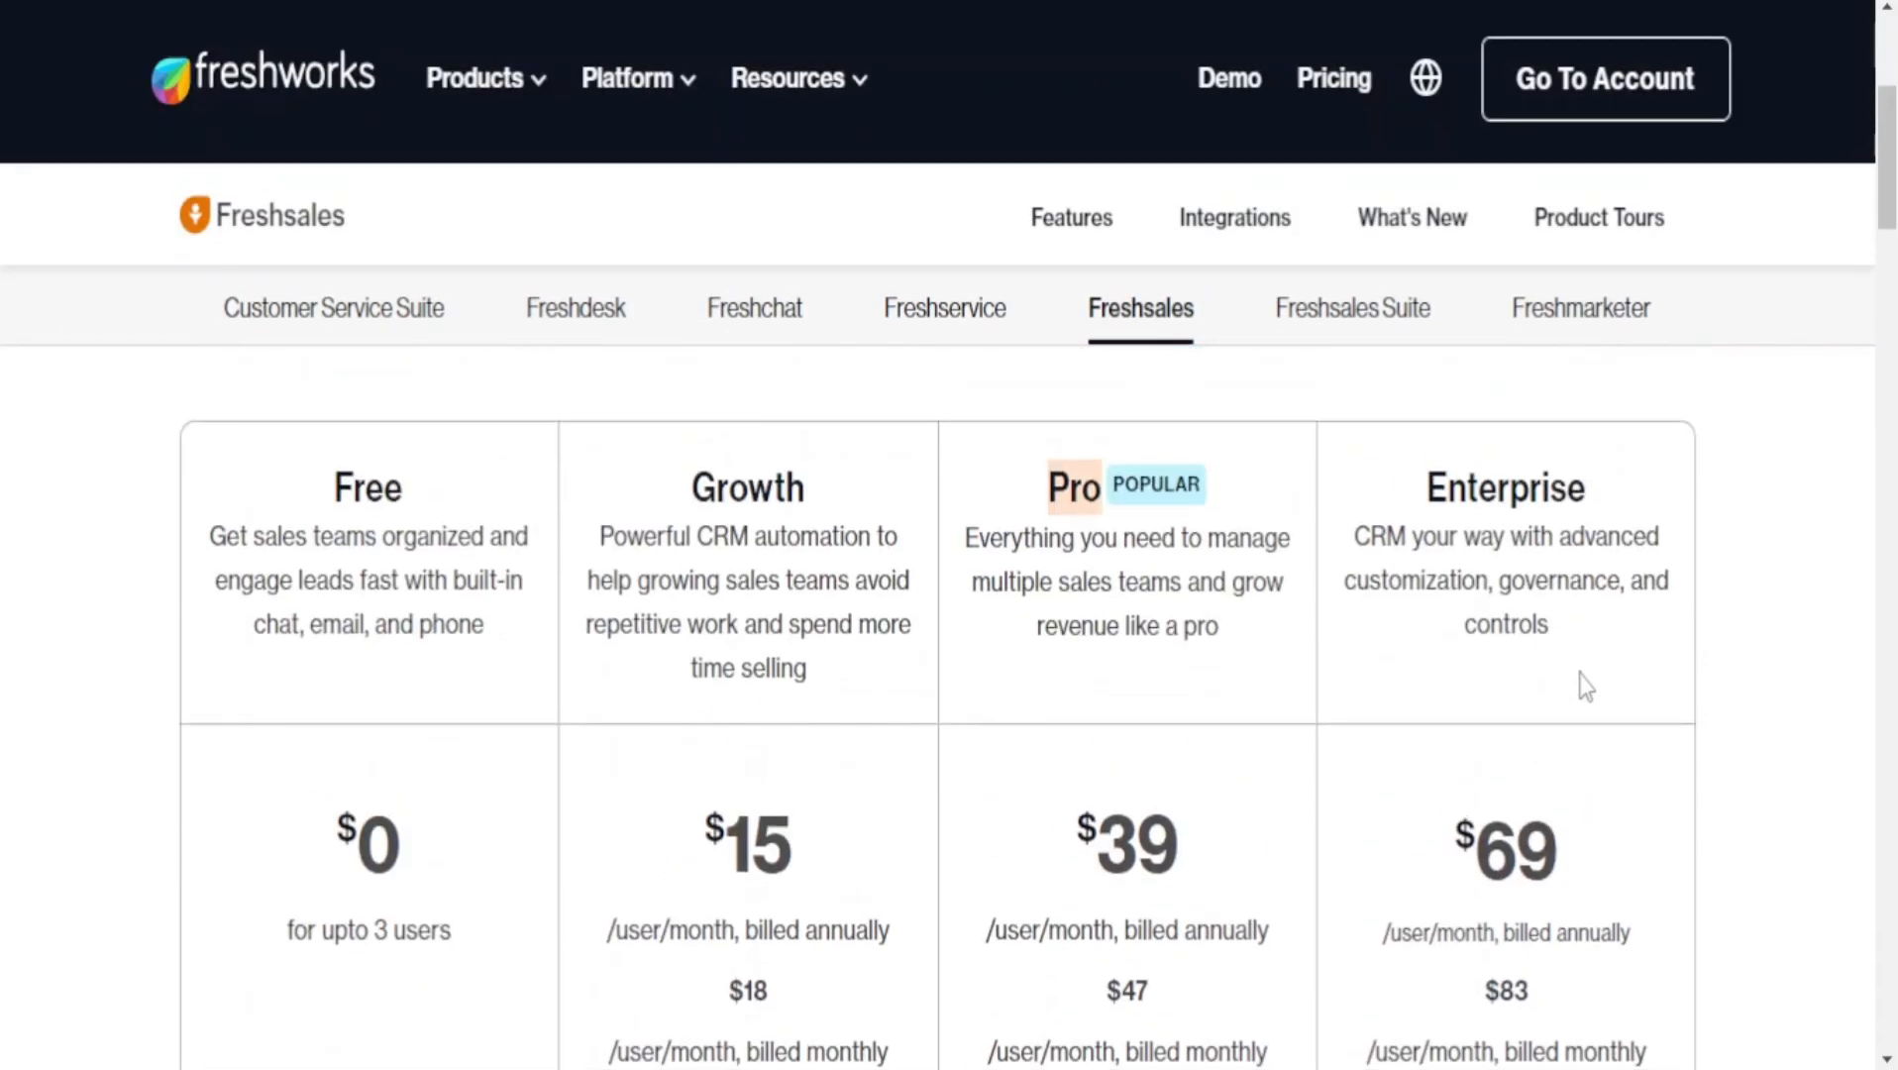
left_click(1099, 507)
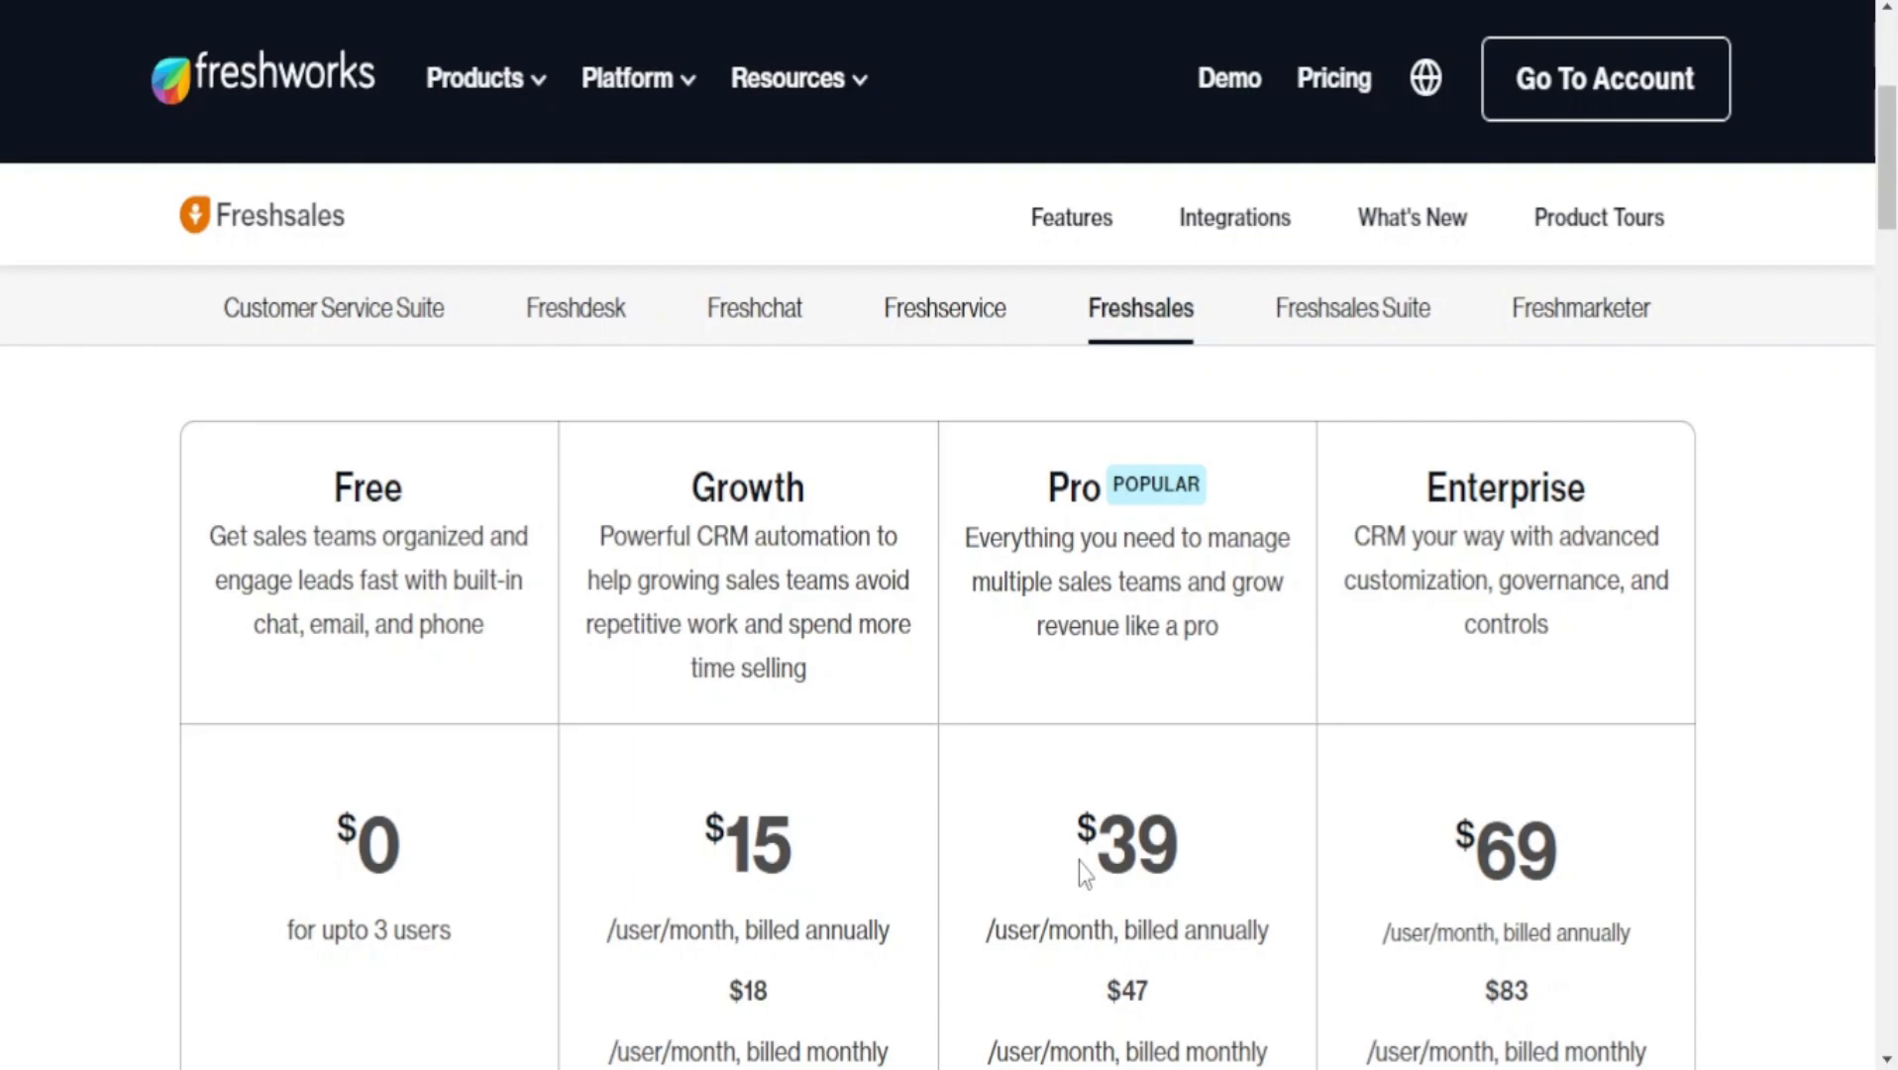
left_click_drag(1072, 833, 1198, 834)
left_click(1154, 845)
scroll(1184, 855, "down", 2)
left_click_drag(1112, 822, 1201, 818)
left_click(1140, 852)
scroll(1199, 877, "down", 1)
scroll(1226, 899, "up", 3)
scroll(1280, 909, "down", 7)
scroll(1317, 920, "down", 7)
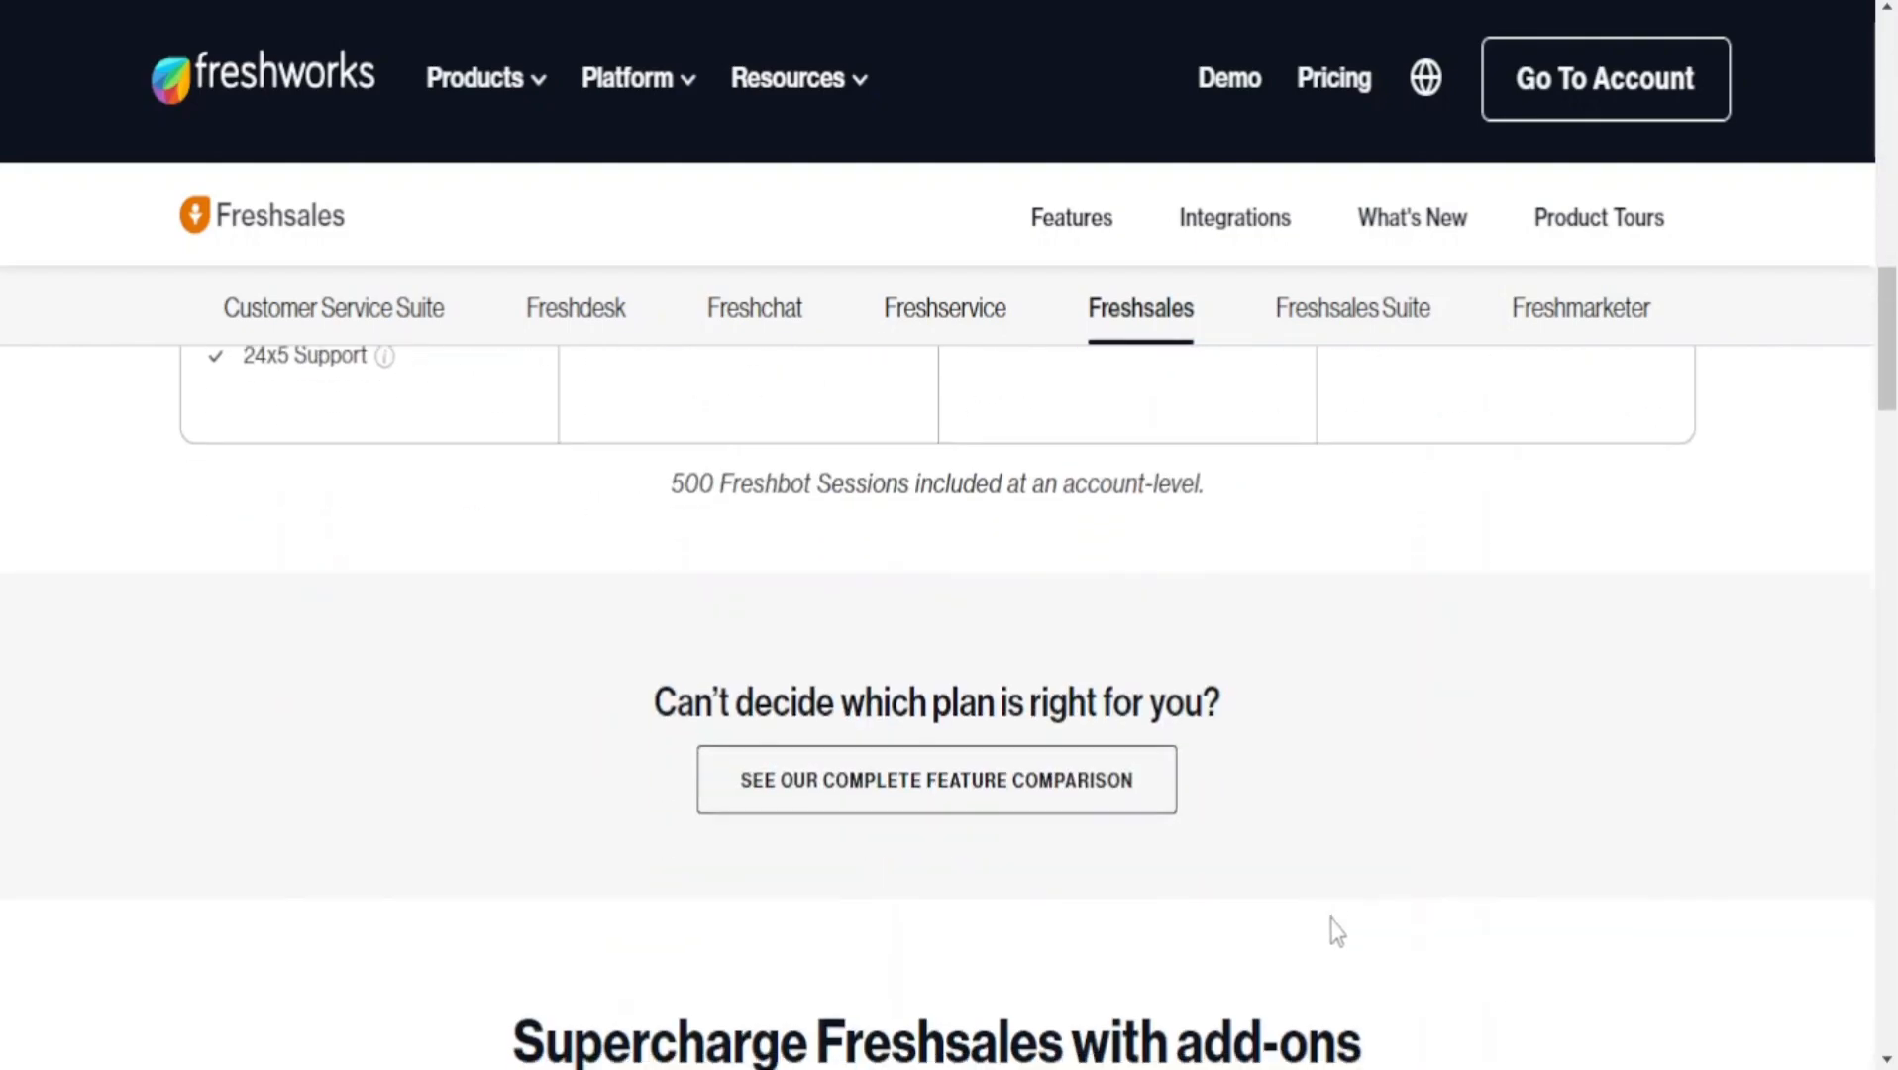
scroll(1325, 916, "down", 6)
scroll(1318, 910, "down", 10)
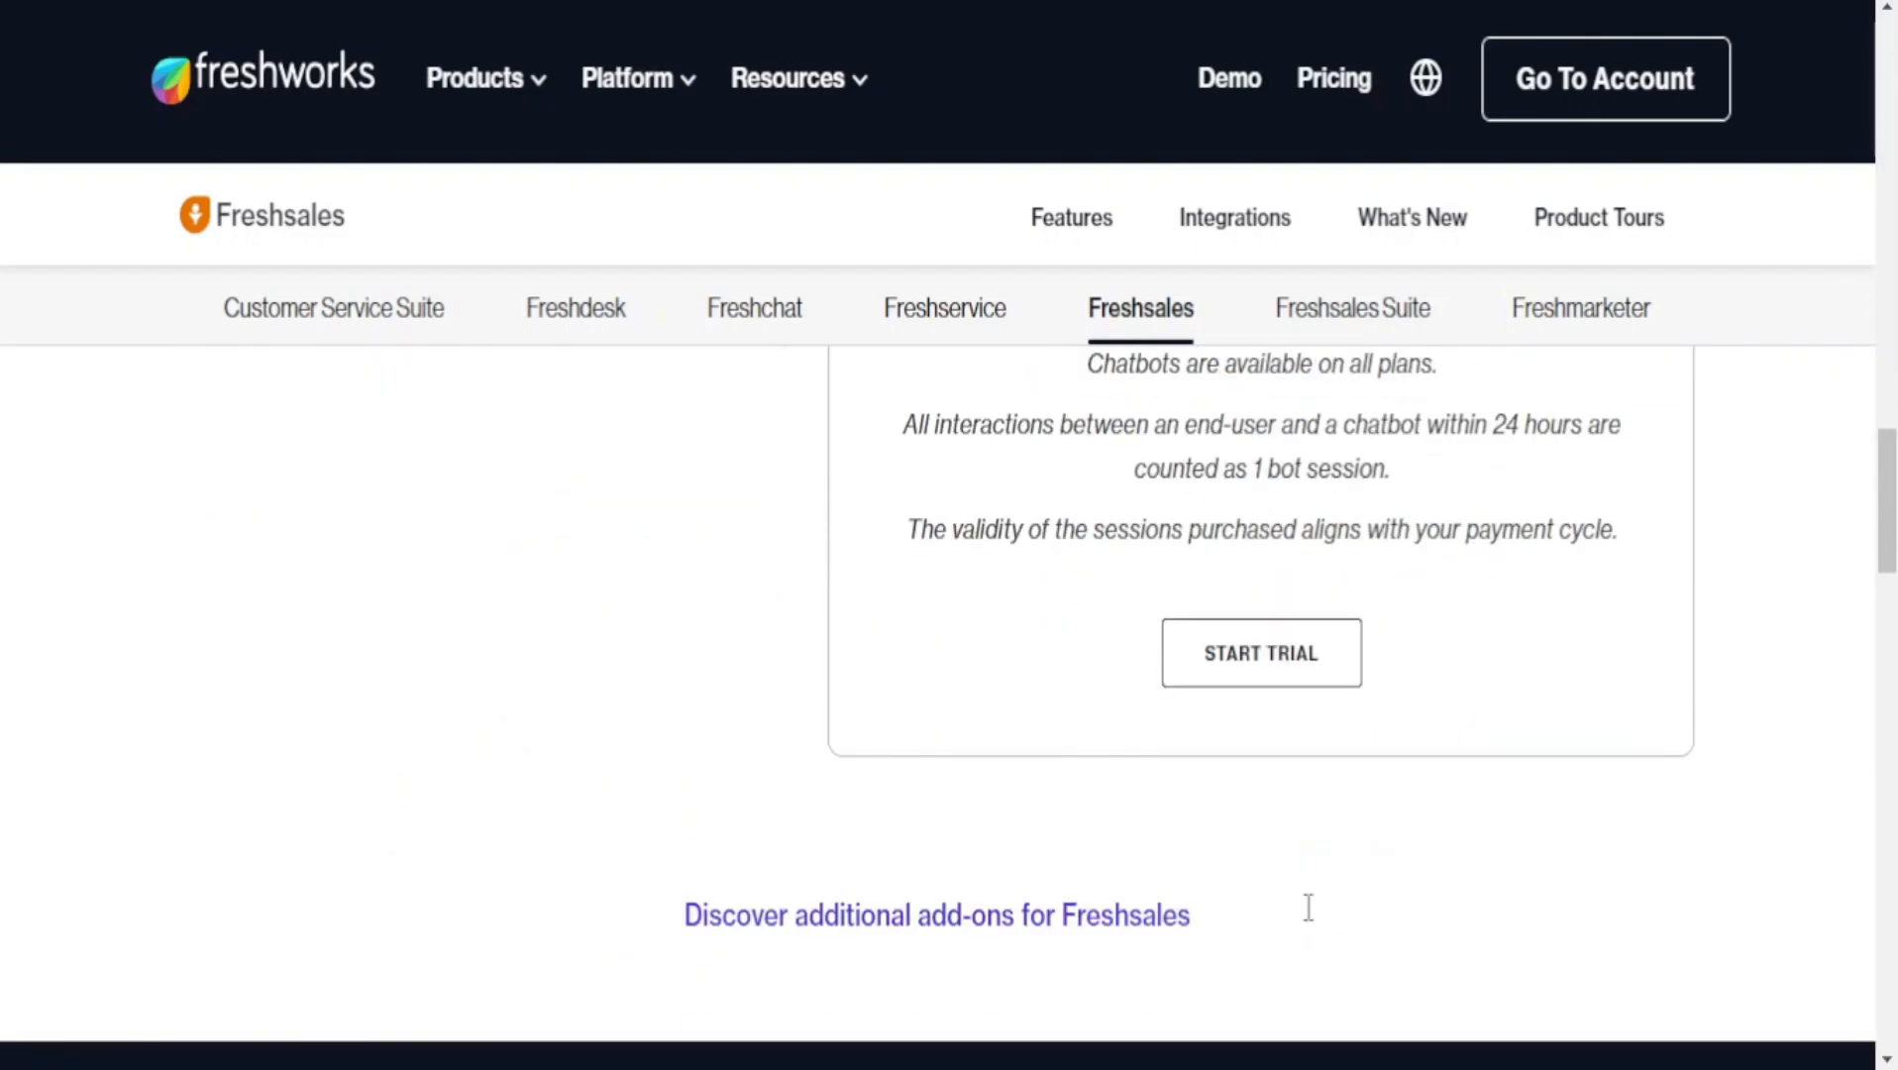
scroll(1298, 912, "up", 15)
scroll(1298, 916, "up", 10)
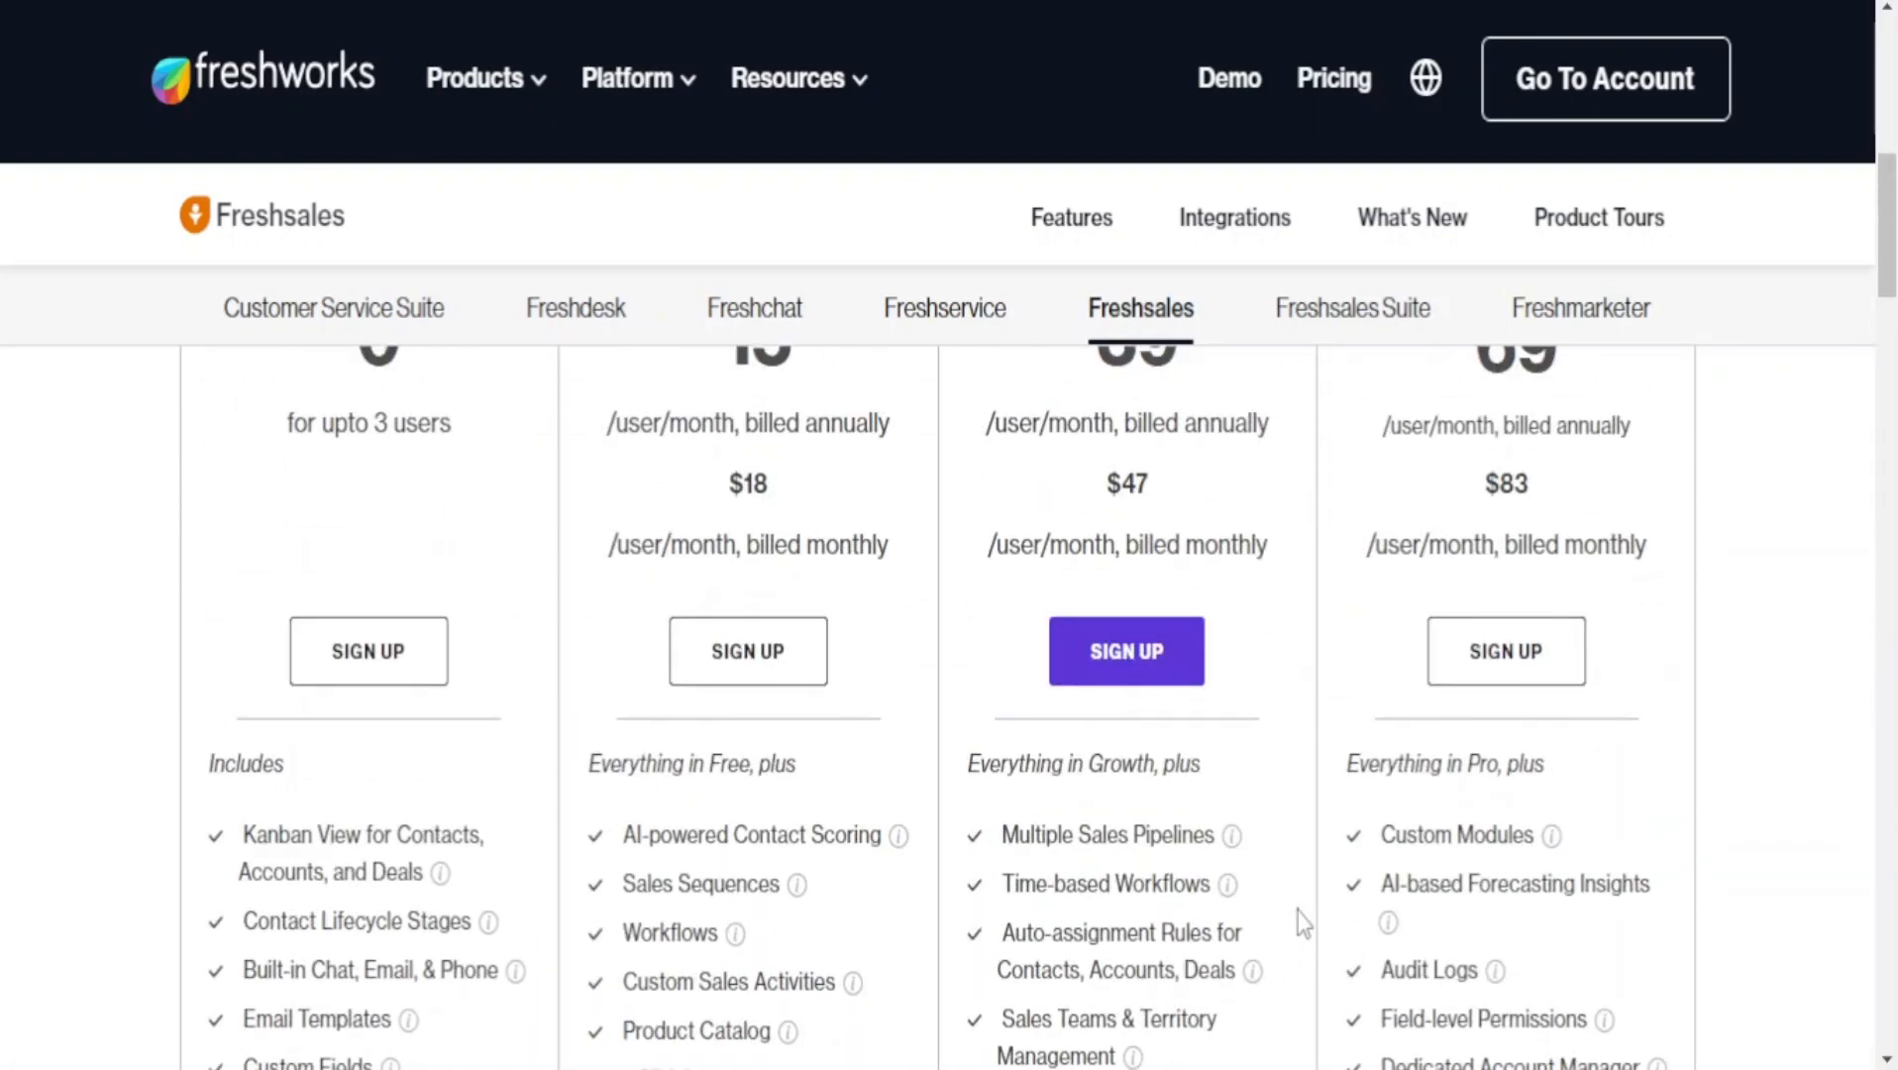